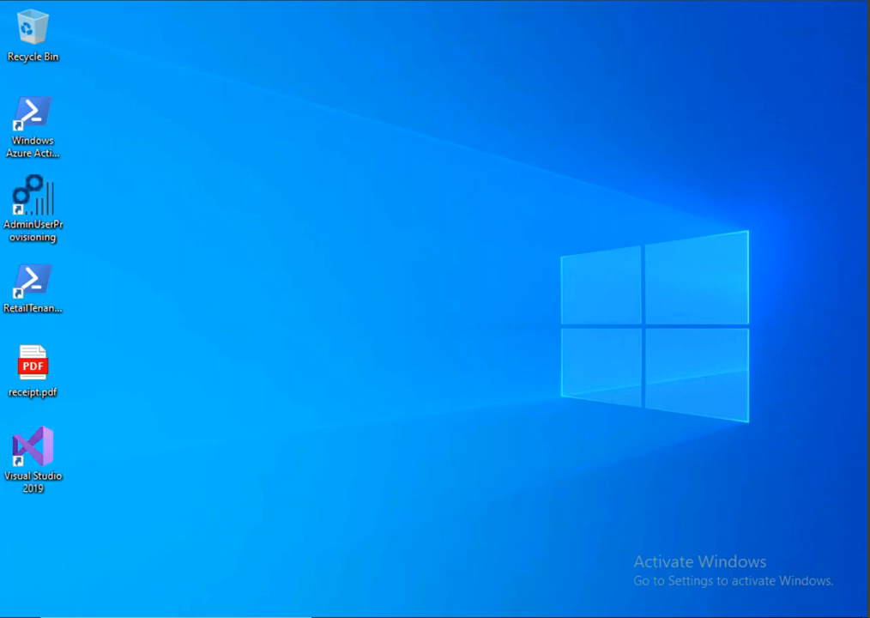
Step: Launch SQL Server Management Studio 18 from a Windows search for 'sql'
left_click(175, 616)
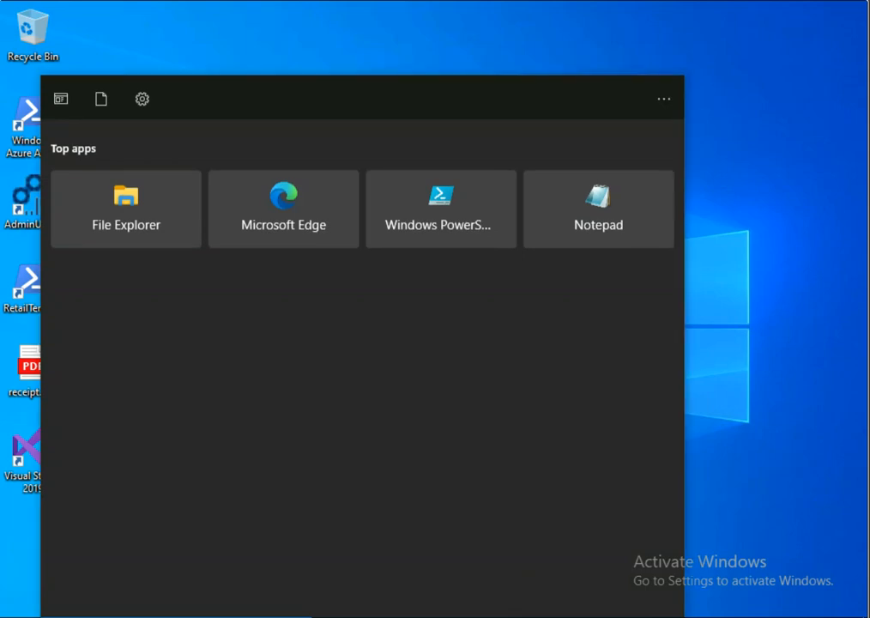
type("sql")
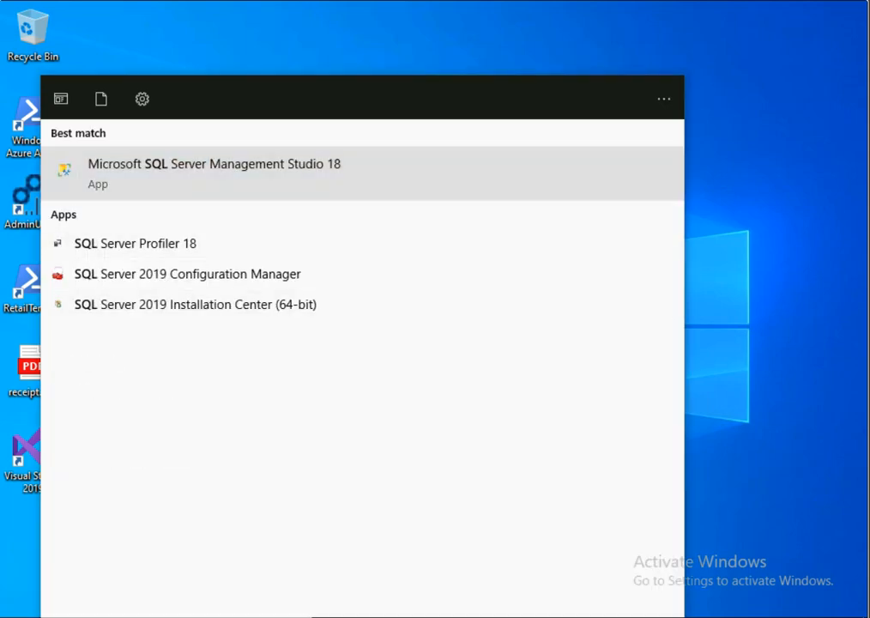
left_click(213, 172)
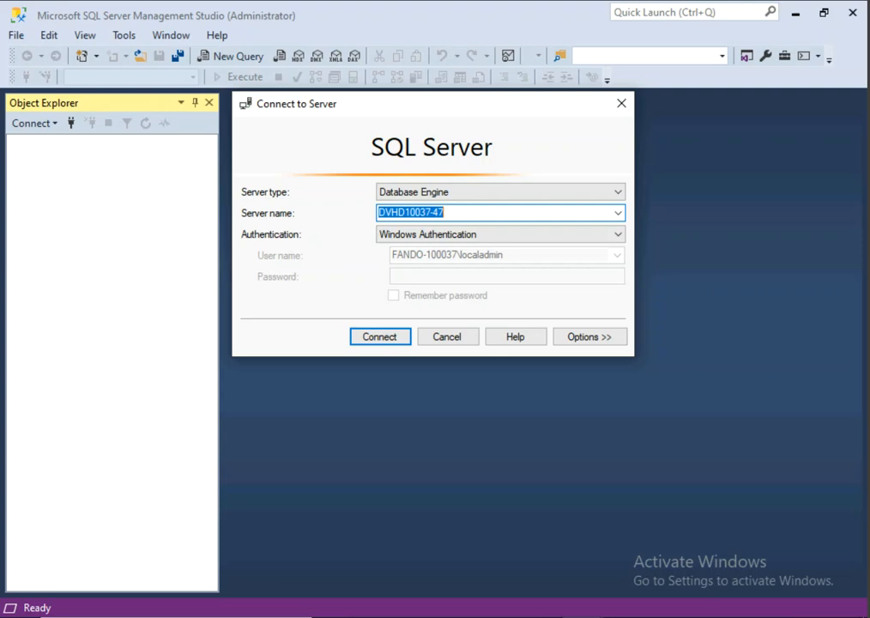
Step: Connect to the local Database Engine server FANDO-100037, picked through Browse for more
left_click(616, 193)
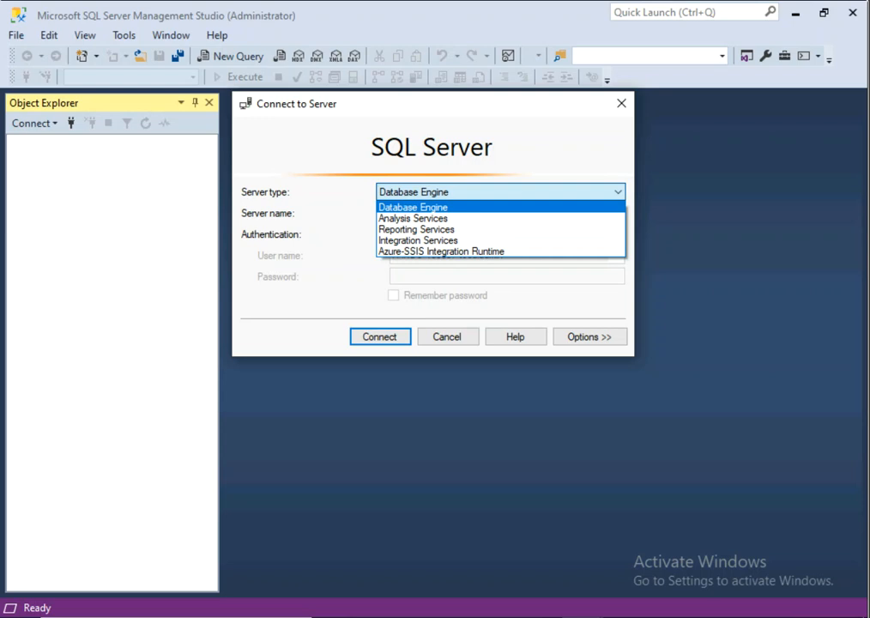
left_click(413, 207)
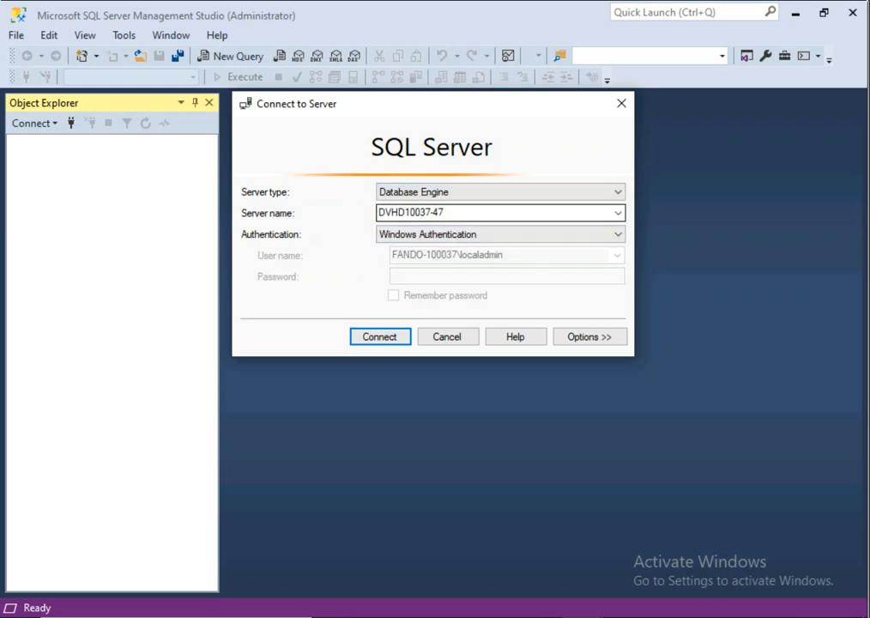
left_click(618, 212)
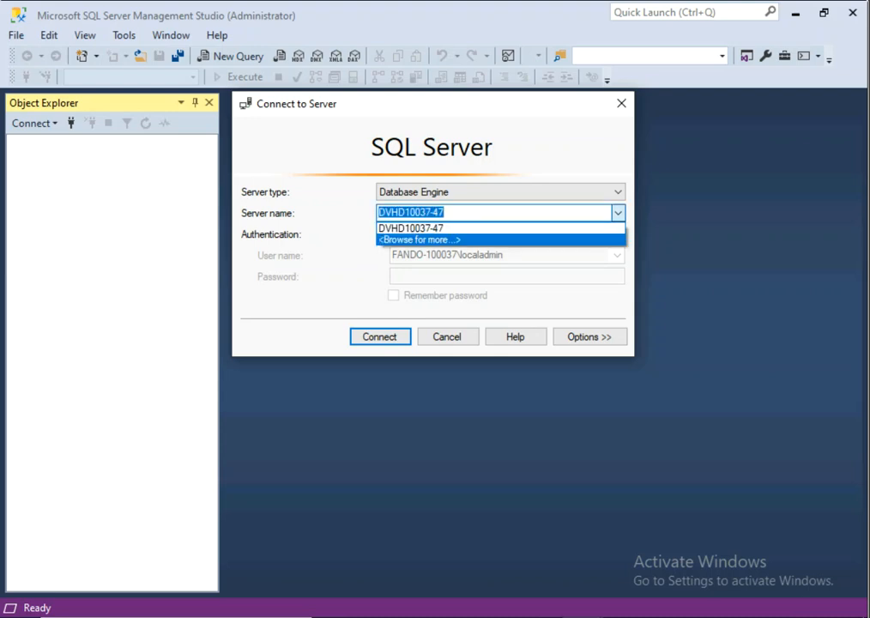
left_click(420, 240)
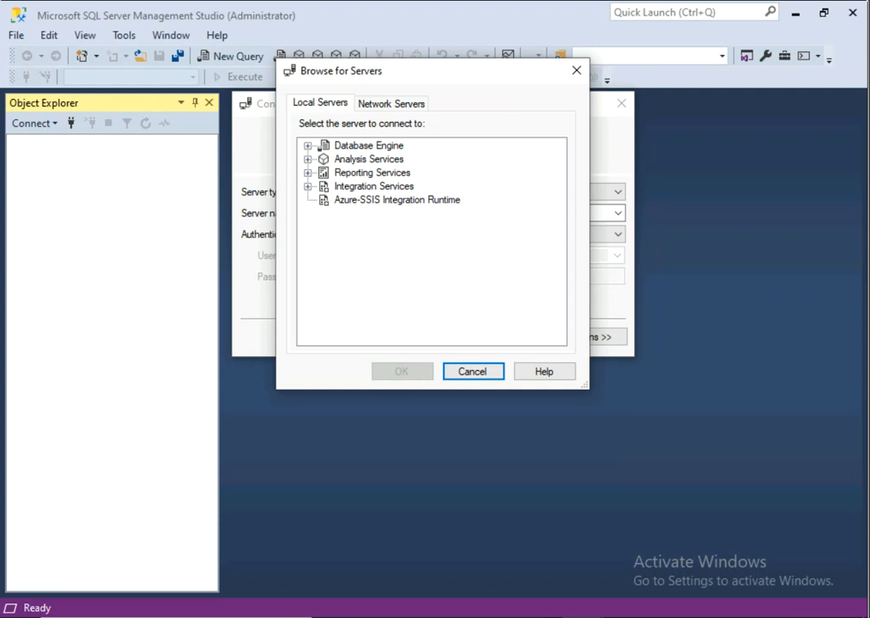
left_click(308, 146)
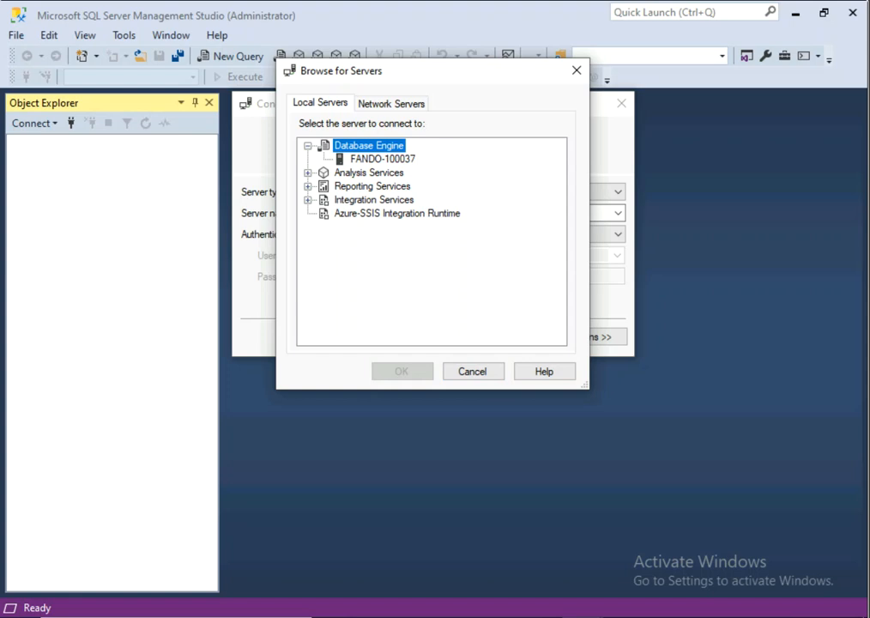
left_click(383, 159)
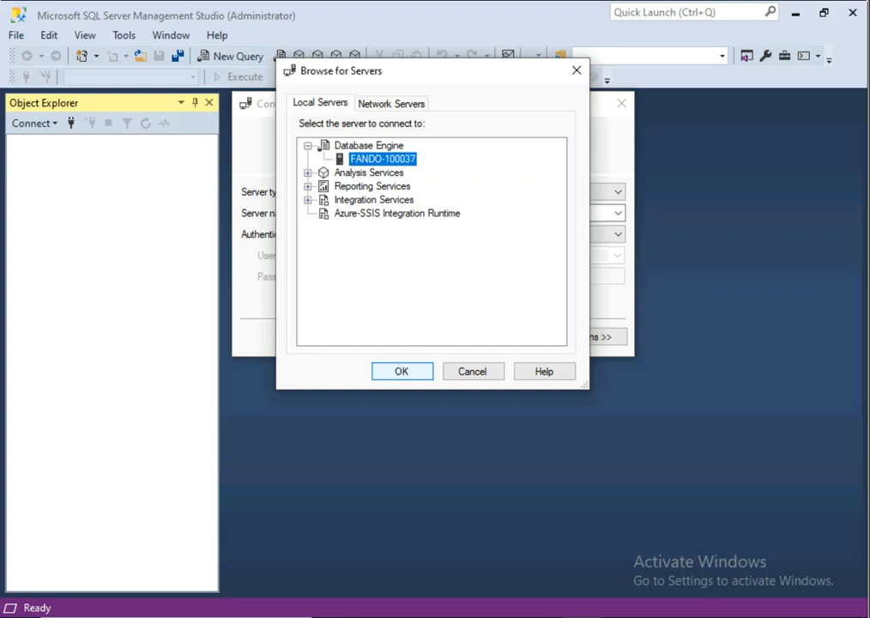
left_click(402, 372)
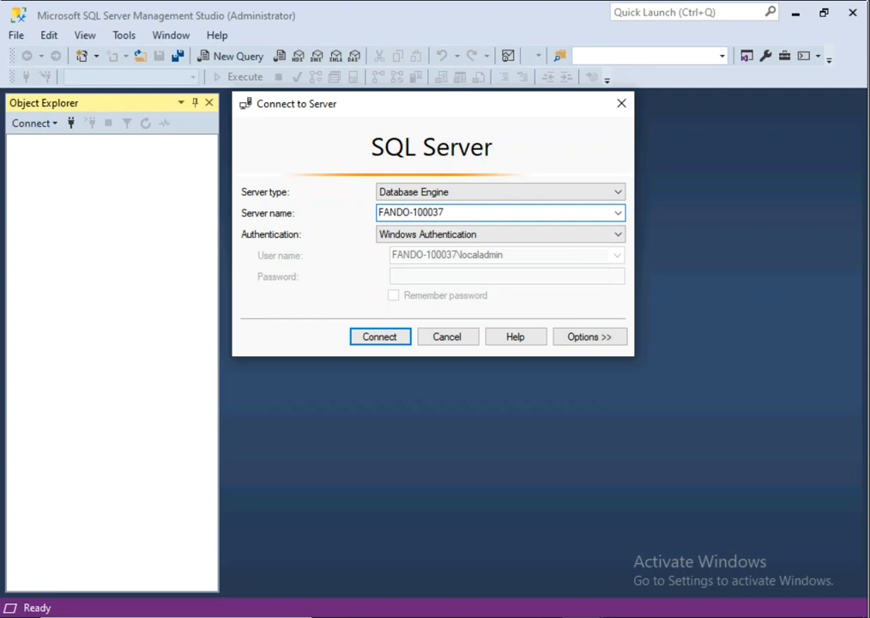
key("Return")
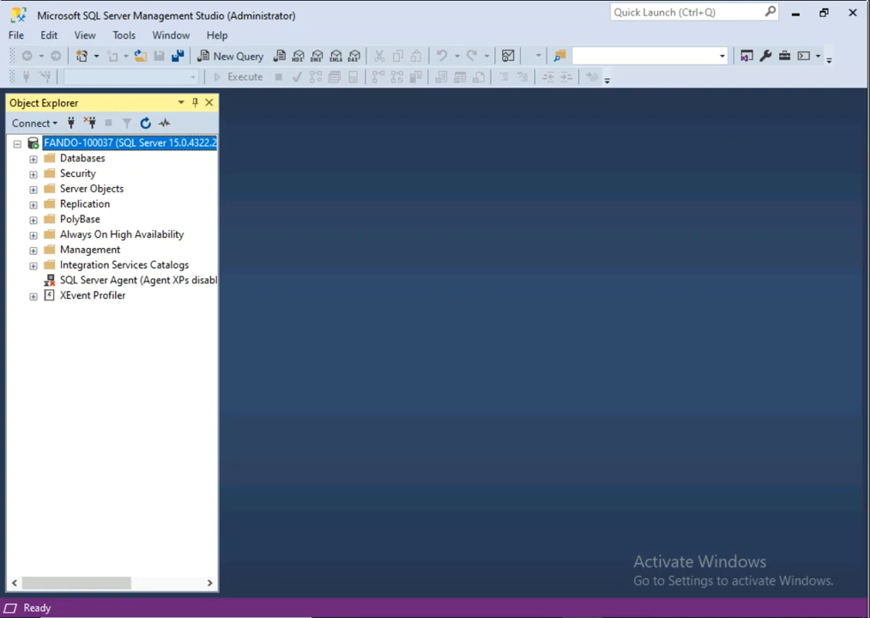
Step: Expand the Databases folder and start a New Database from its context menu
left_click(33, 158)
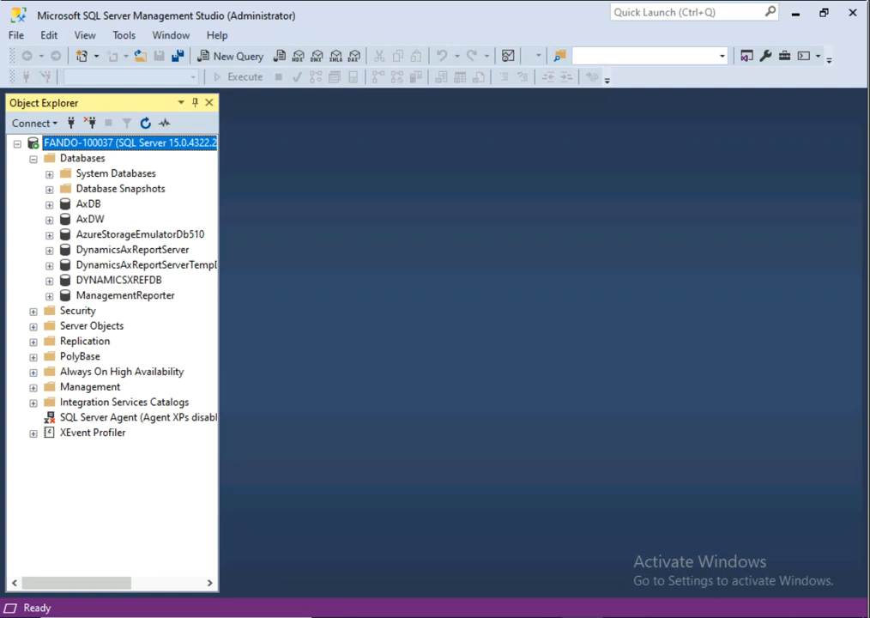
right_click(86, 158)
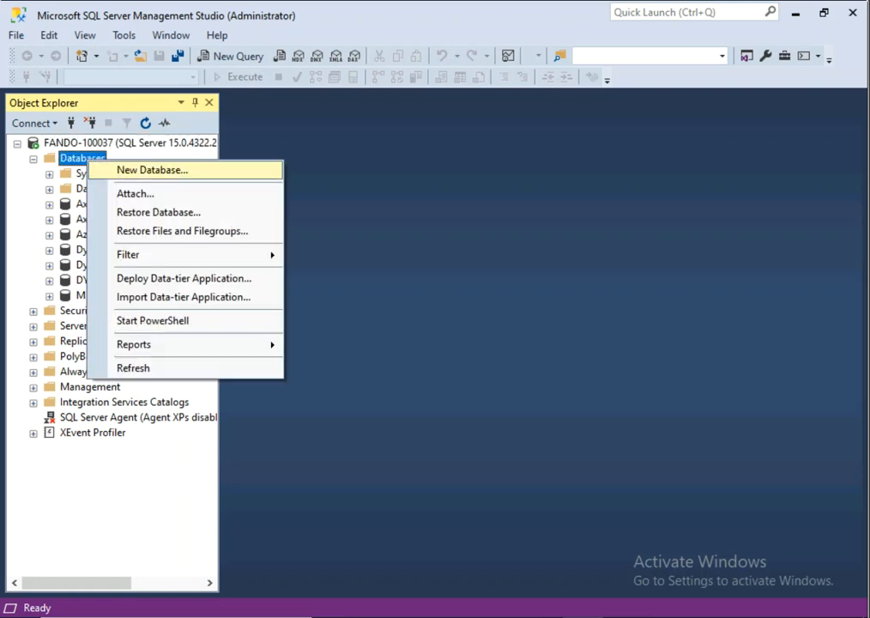
left_click(152, 170)
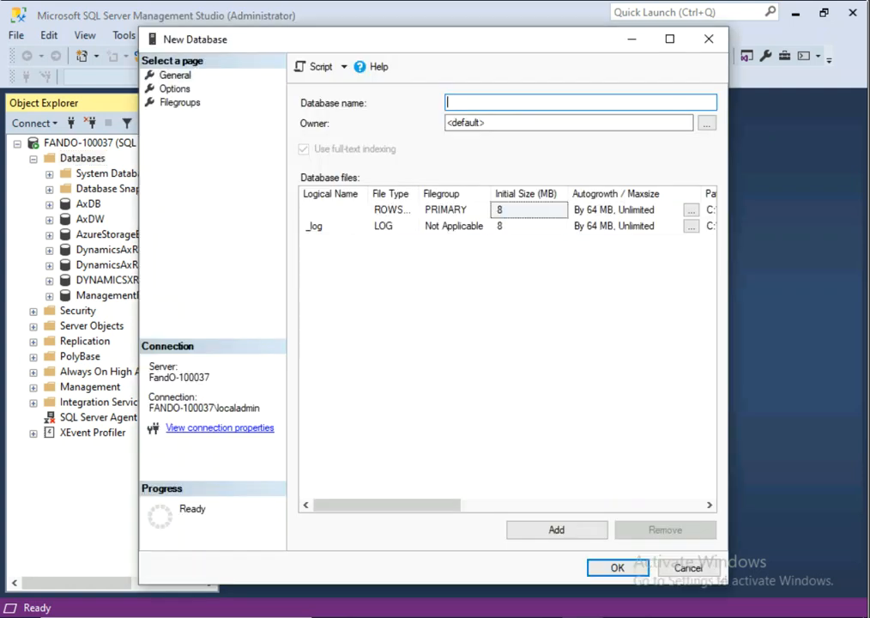
Step: Name the database BYOD and create it with the default ROWS data and log files
type("BYOD")
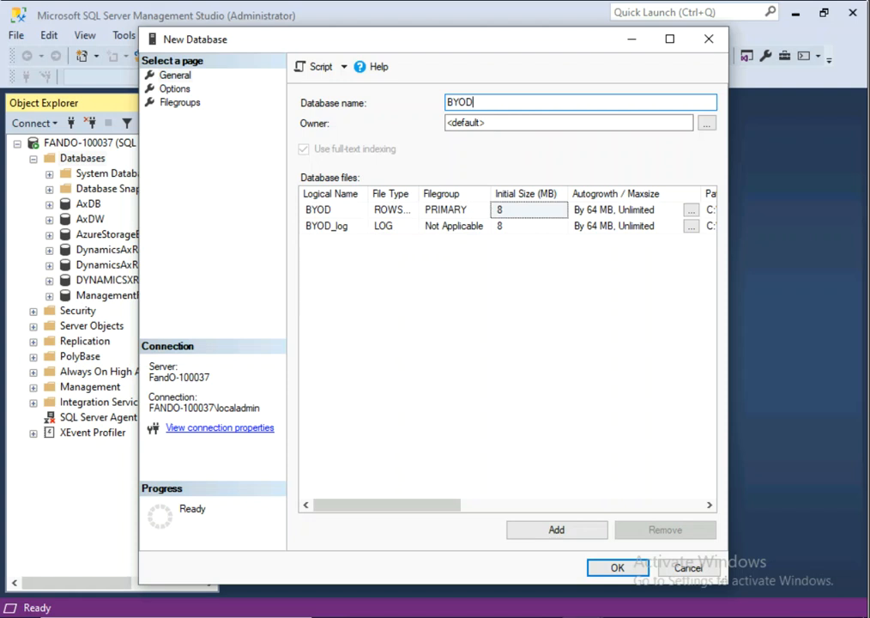
left_click_drag(423, 193, 451, 193)
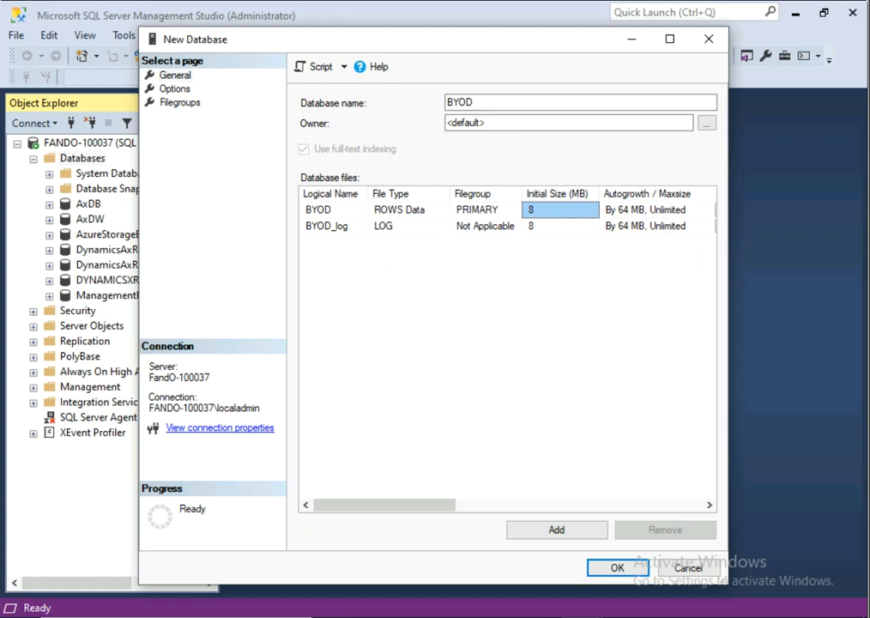
scroll(507, 344, "right", 5)
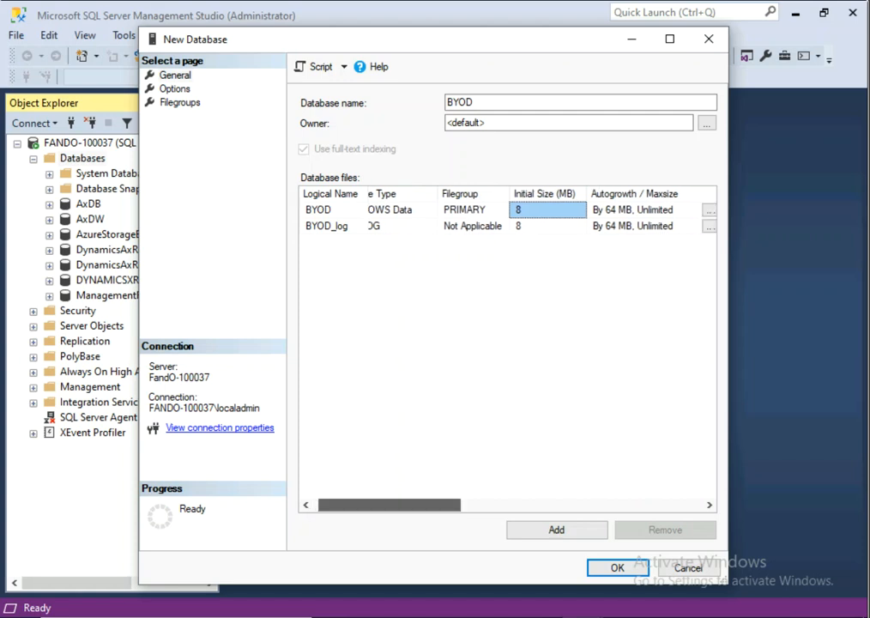
scroll(507, 343, "left", 5)
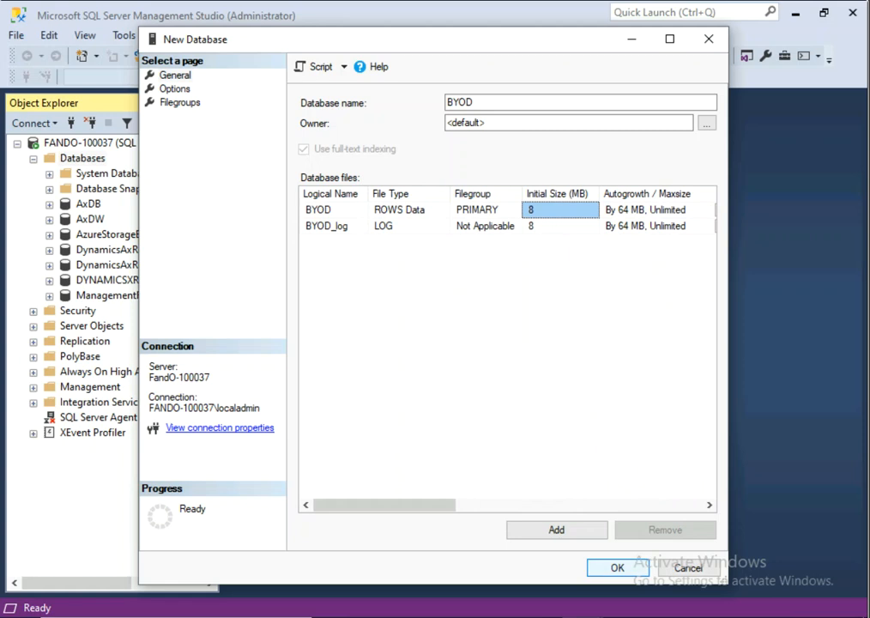
key("Return")
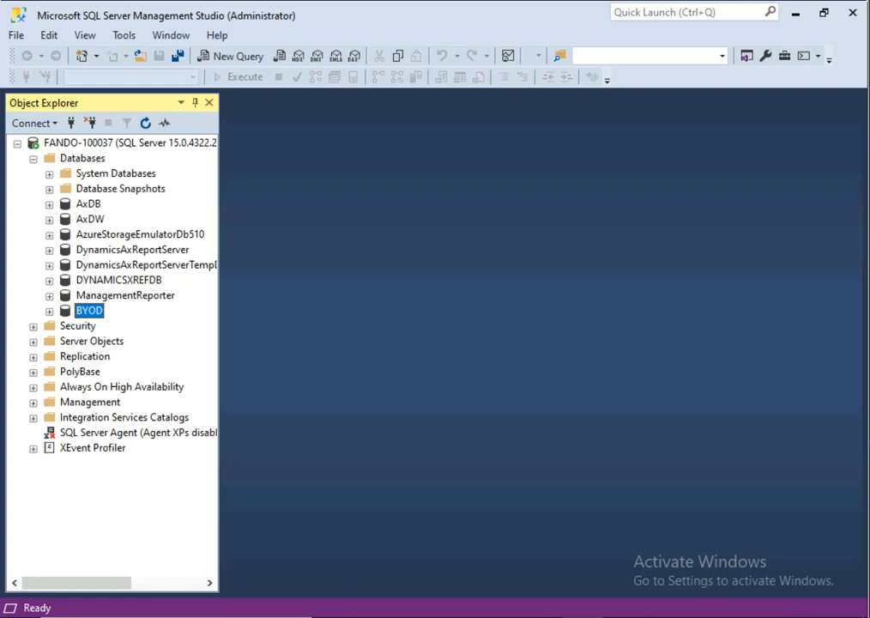
left_click(32, 326)
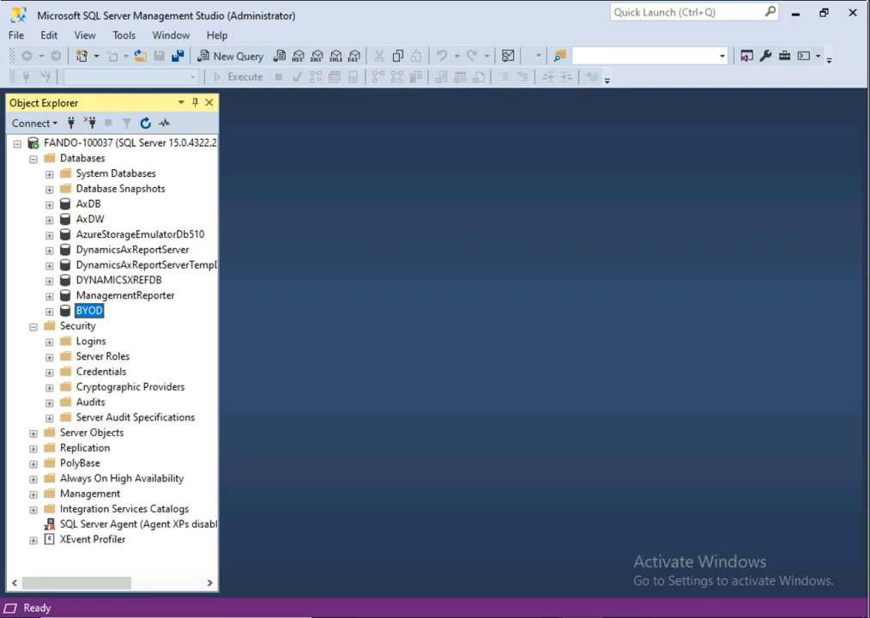
Step: Open the Properties of the sa login under Security > Logins
left_click(49, 341)
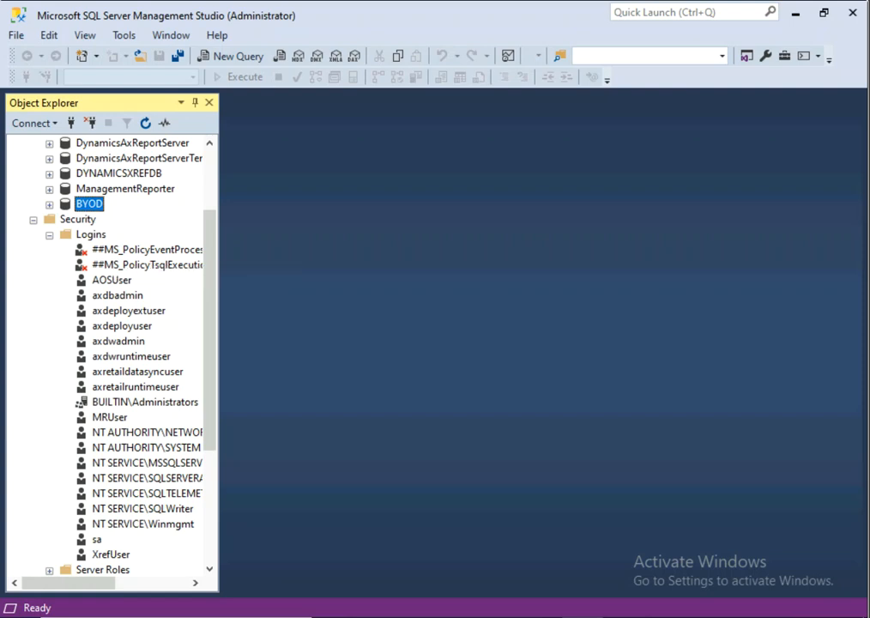
left_click(96, 539)
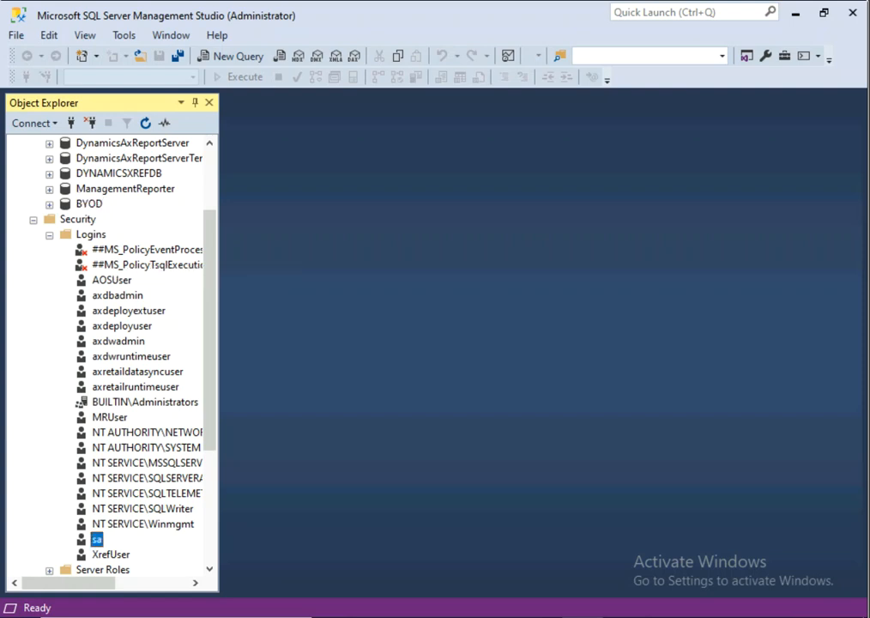
key("shift+F10")
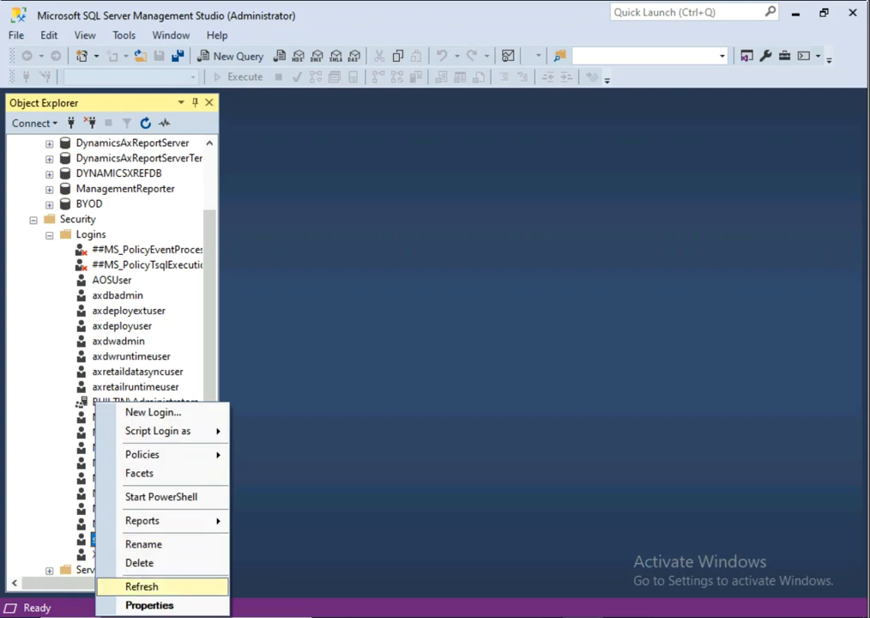
key("Return")
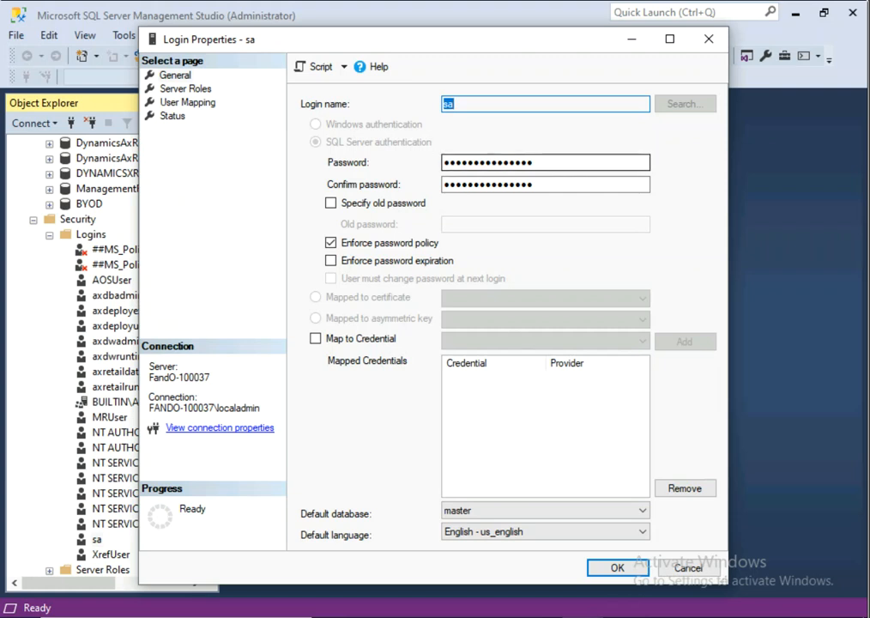
Step: Replace and confirm the sa password, uncheck Enforce password policy, and save
left_click(549, 162)
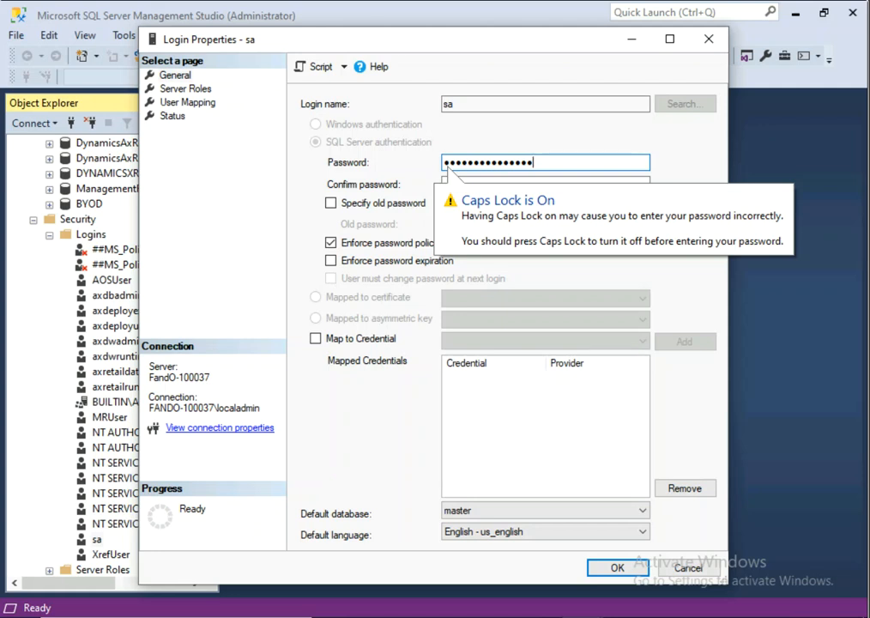
left_click_drag(549, 162, 442, 162)
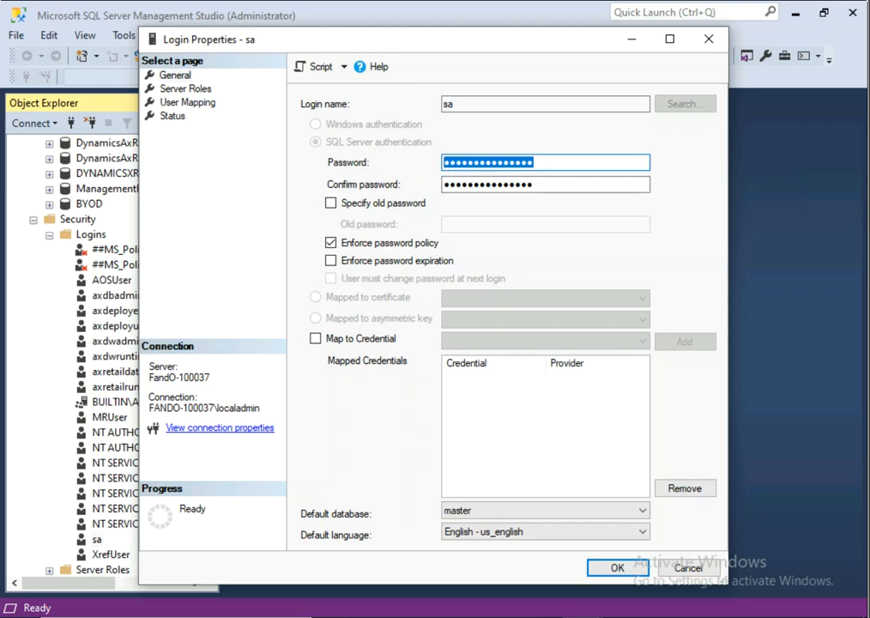
type("********")
key("Tab")
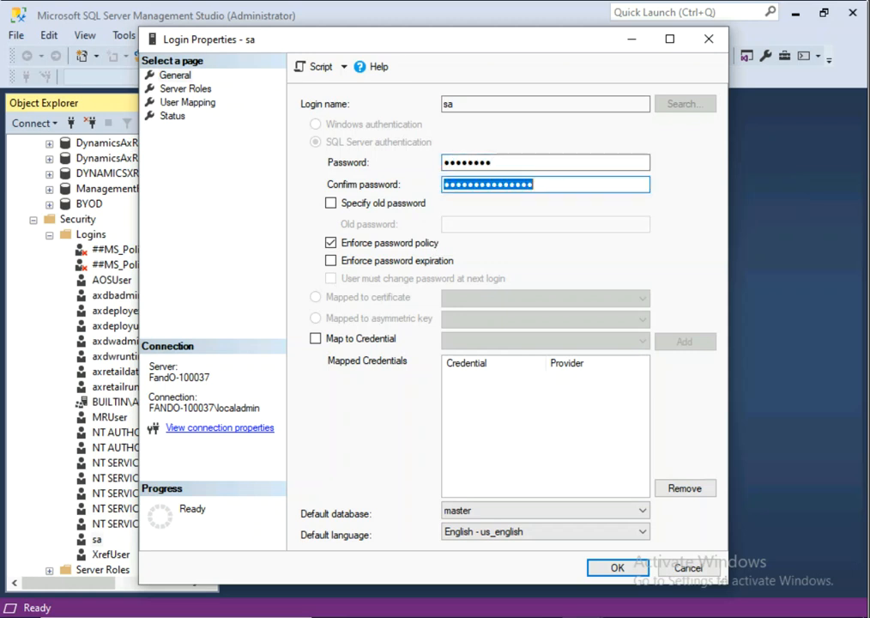
type("********")
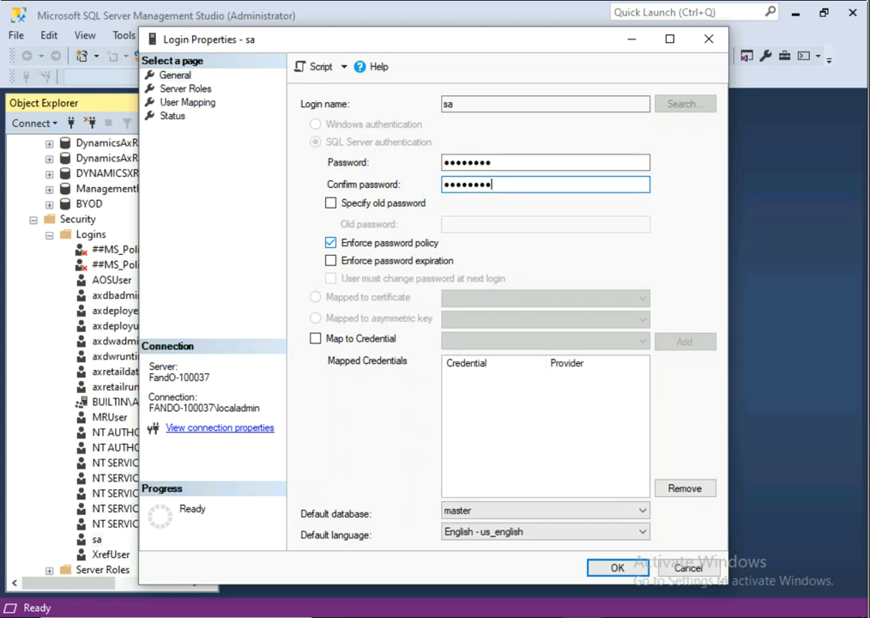
key("Tab")
key("Tab")
key("space")
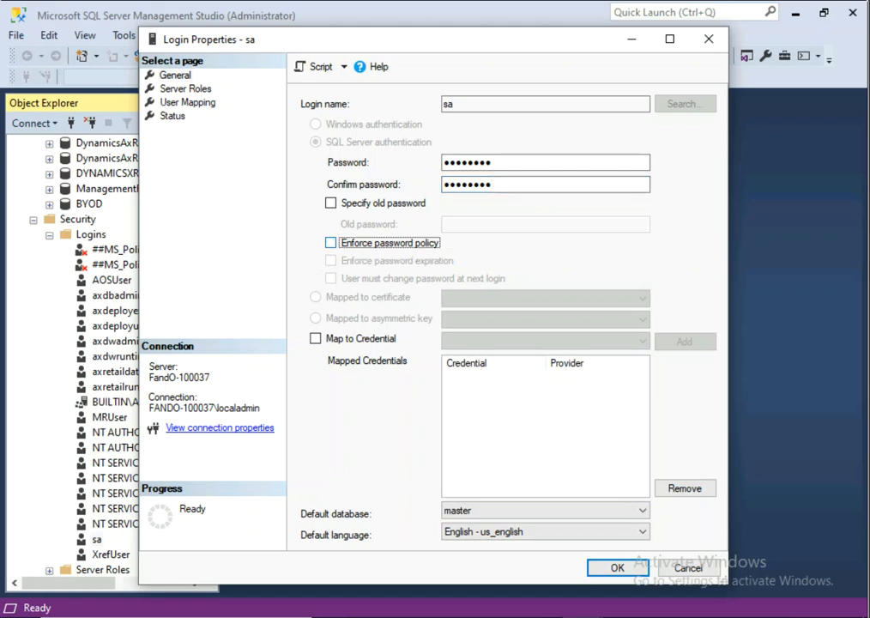
key("Return")
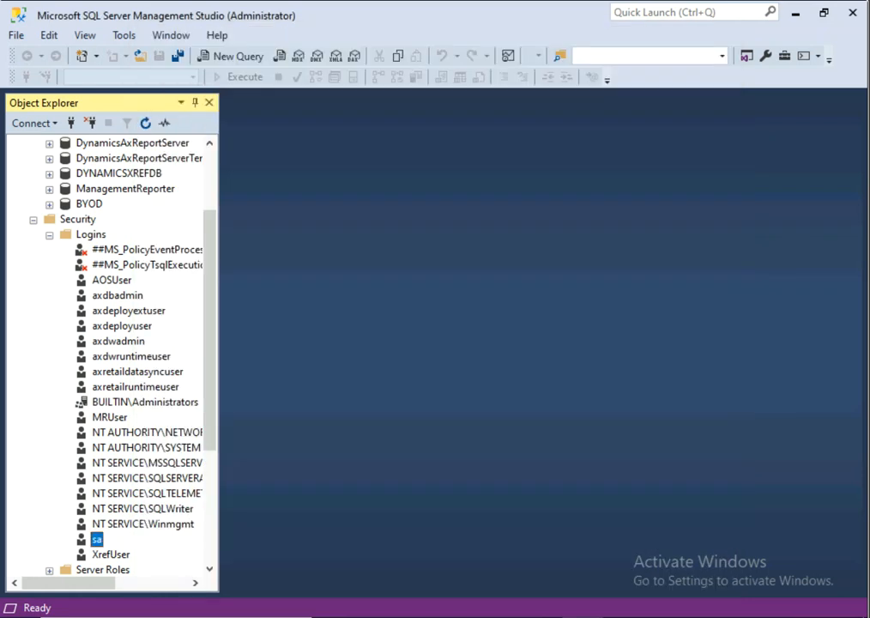
Step: Exit SQL Server Management Studio via File > Exit and refresh the desktop
scroll(111, 343, "up", 3)
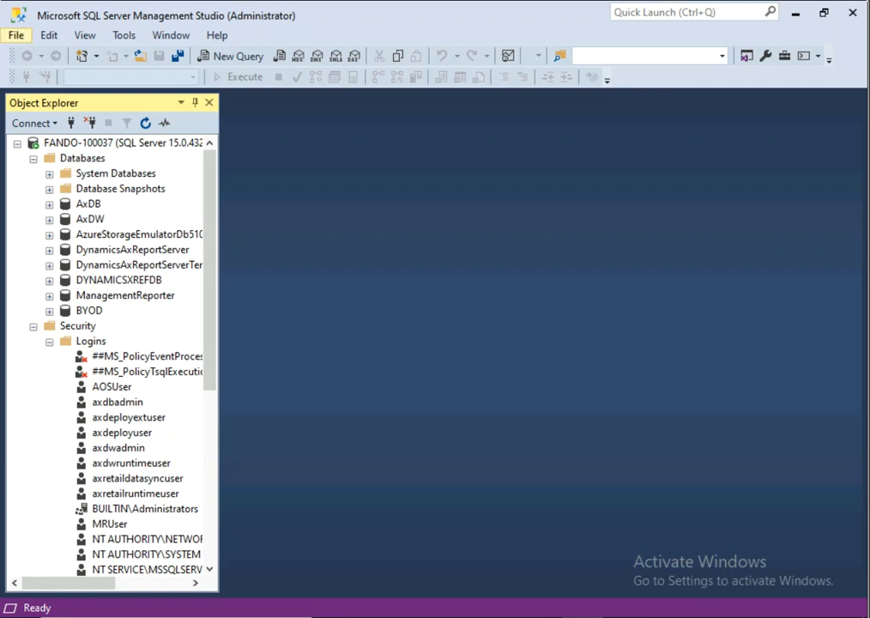
left_click(16, 35)
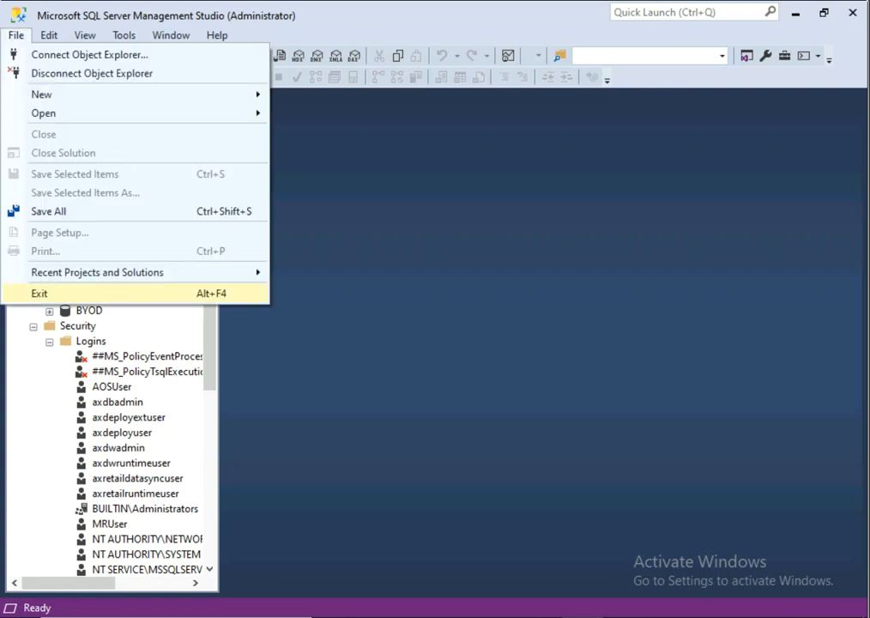
left_click(41, 294)
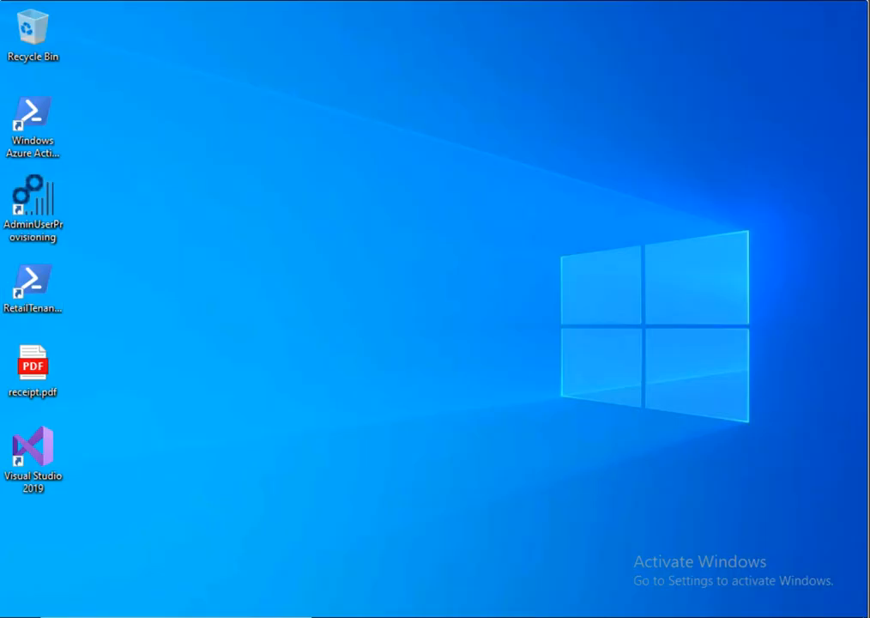
right_click(98, 260)
left_click(143, 310)
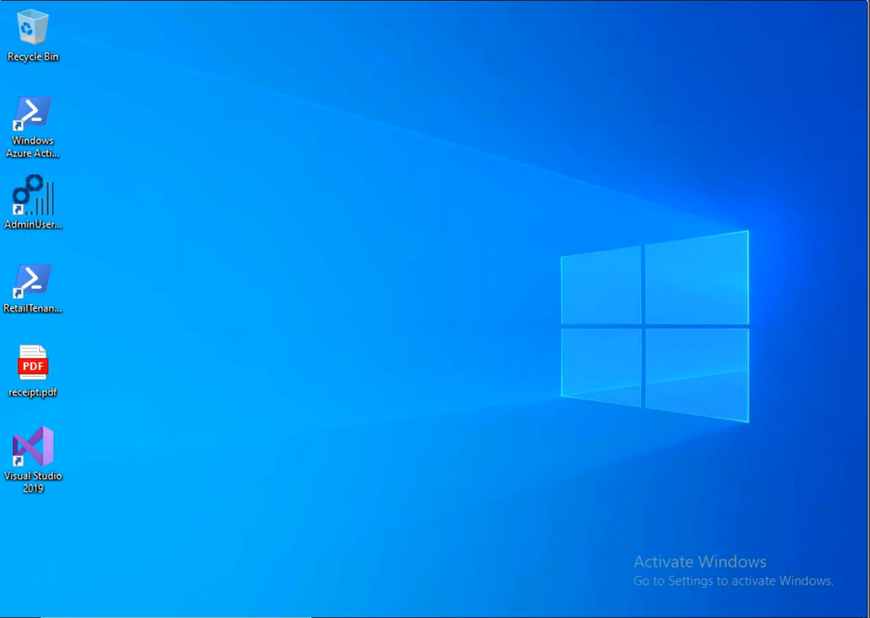
Step: Relaunch SQL Server Management Studio 18 by searching 's' in Windows search
left_click(163, 615)
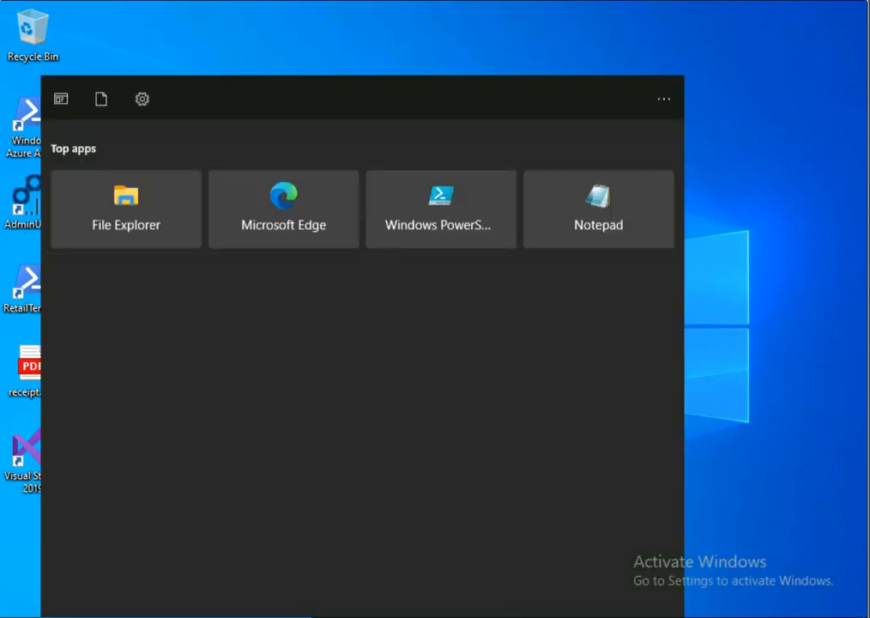
type("s")
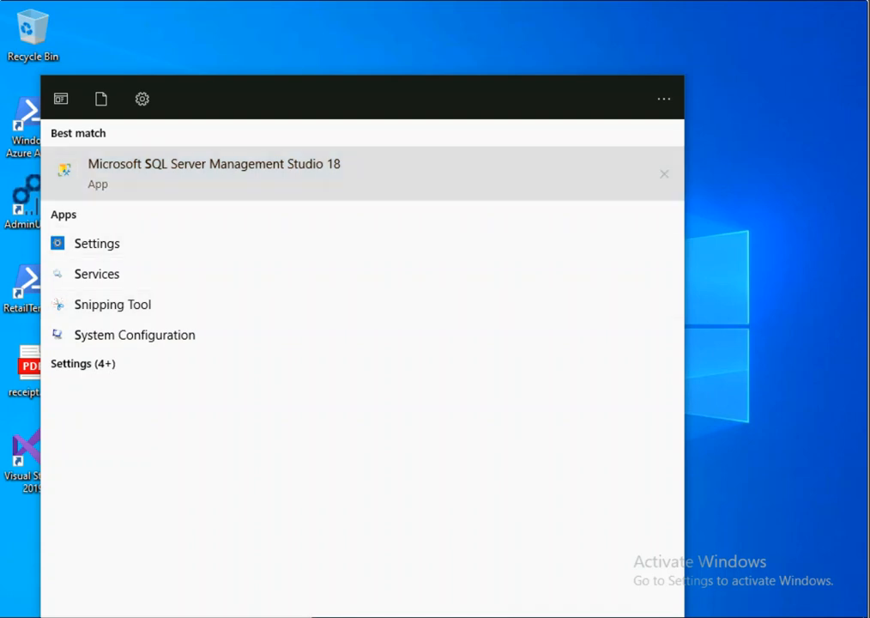
left_click(214, 172)
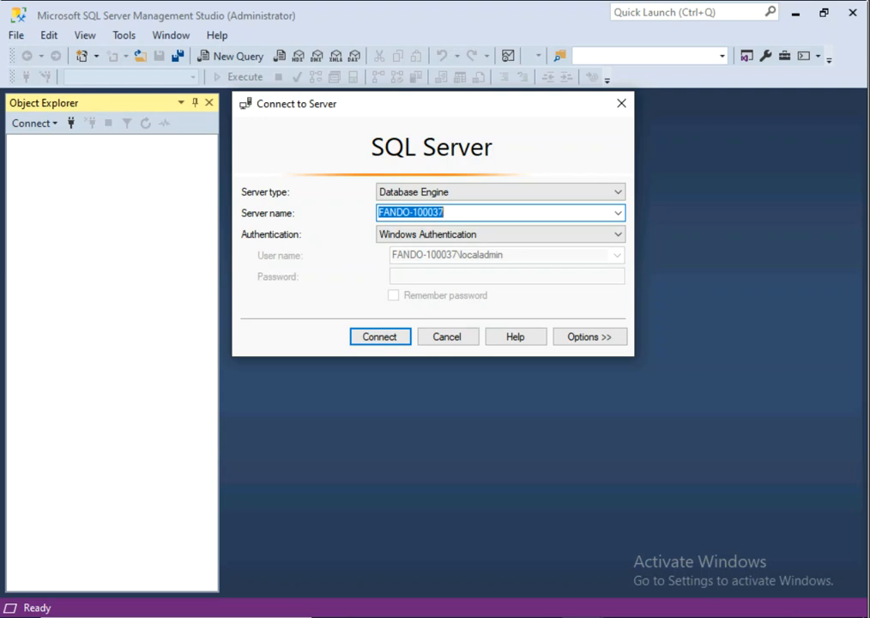
Step: Connect to FANDO-100037 with SQL Server Authentication as login sa and its password
left_click(500, 234)
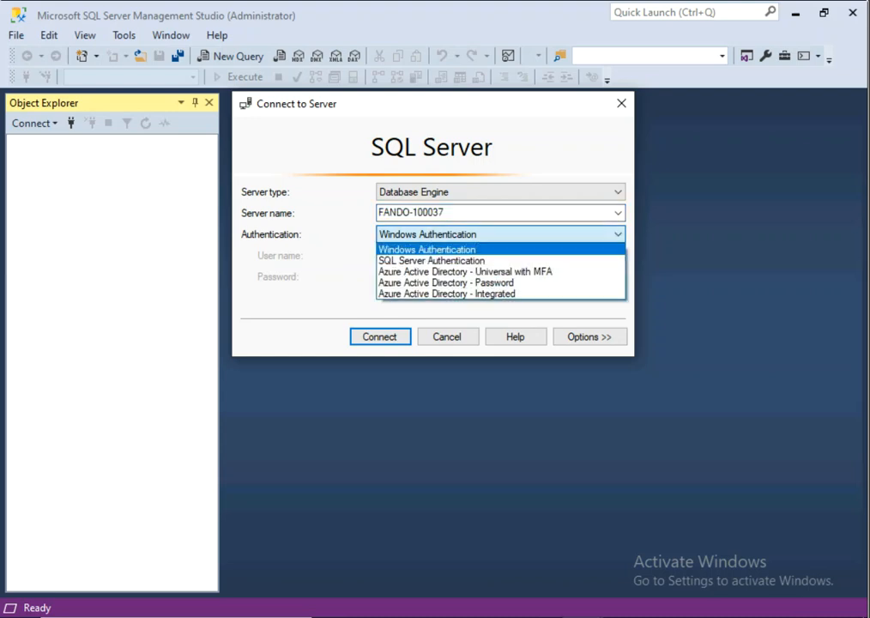
left_click(431, 259)
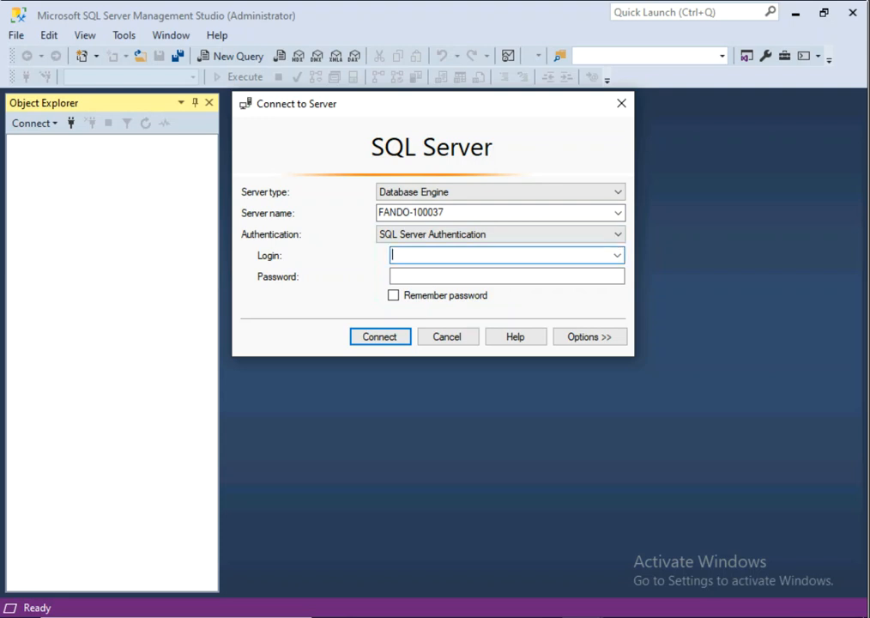
type("sa")
key("Tab")
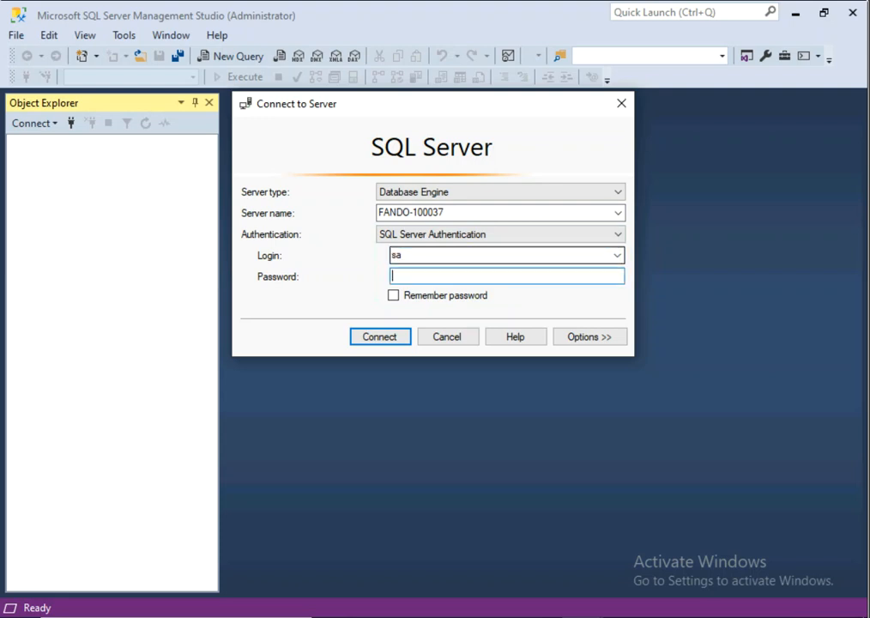
type("********")
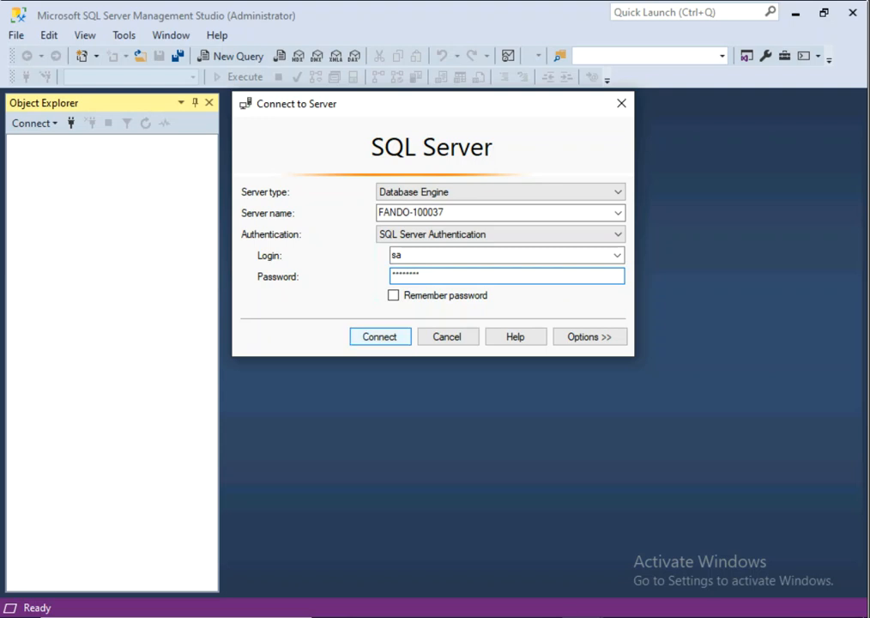
key("Return")
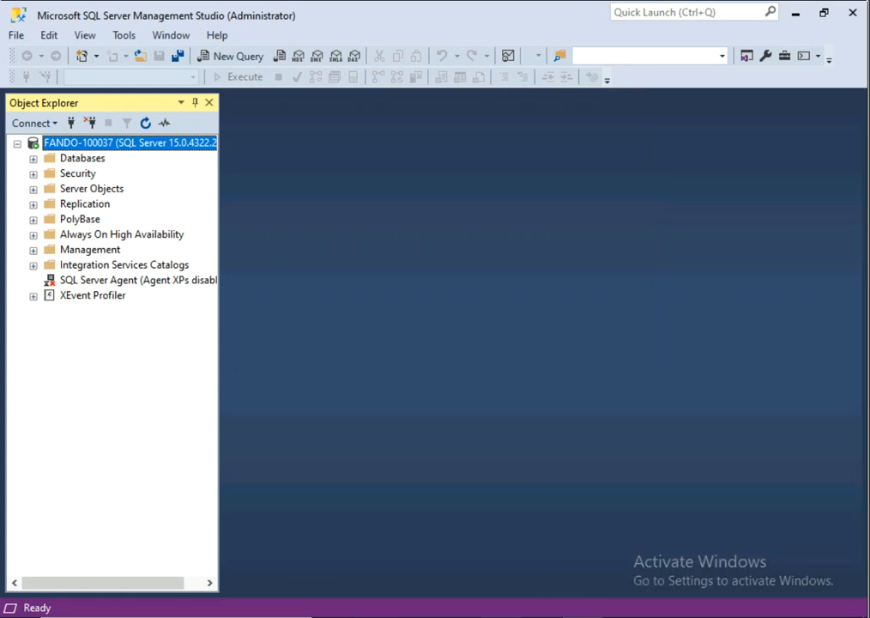
key("alt+Tab")
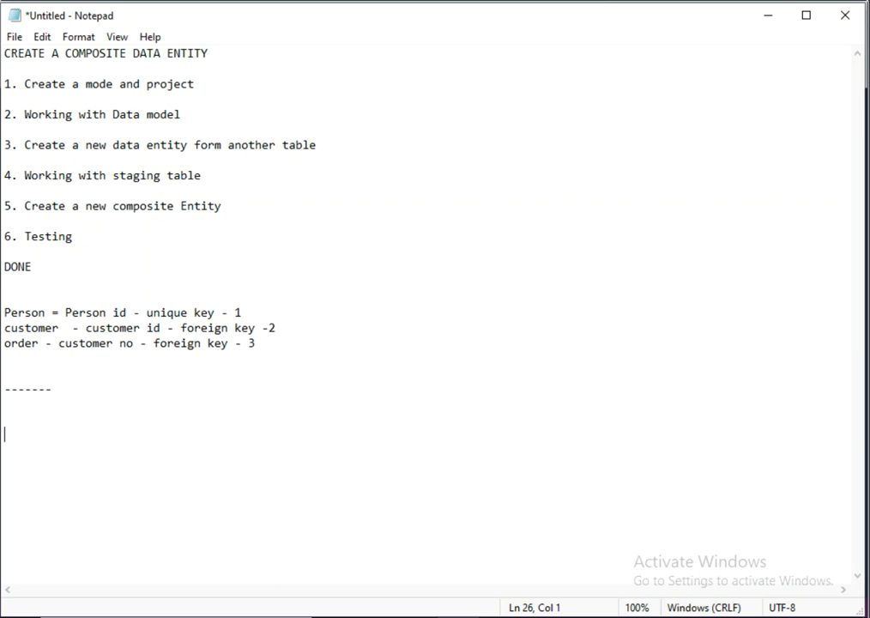
Step: Type the heading 'DATA EXPORT USING BYOD' and step '1. Create a new database'
type("1")
key("BackSpace")
type("DATA EXPORT US")
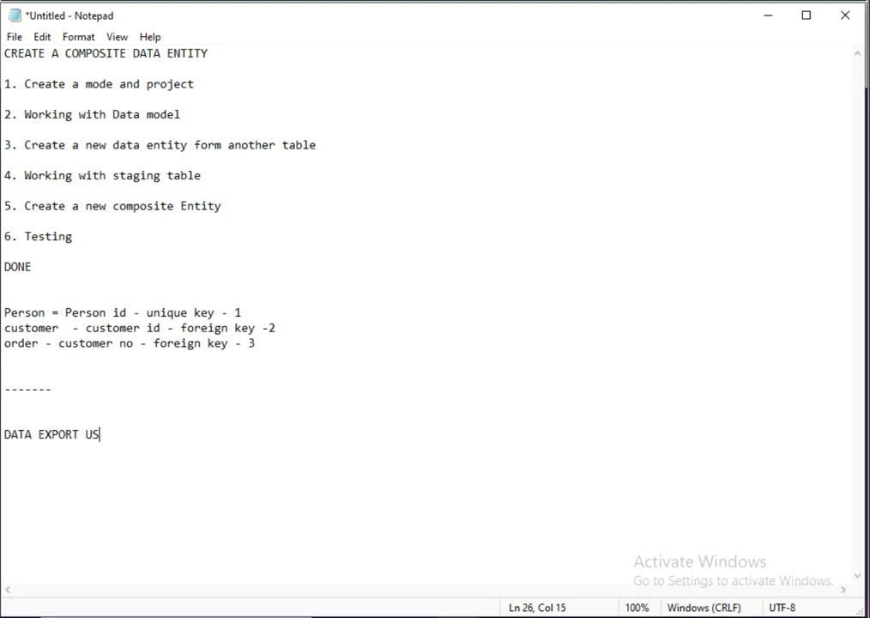
type("ING BYOD")
key("Return")
key("Return")
type("1. Cretae a")
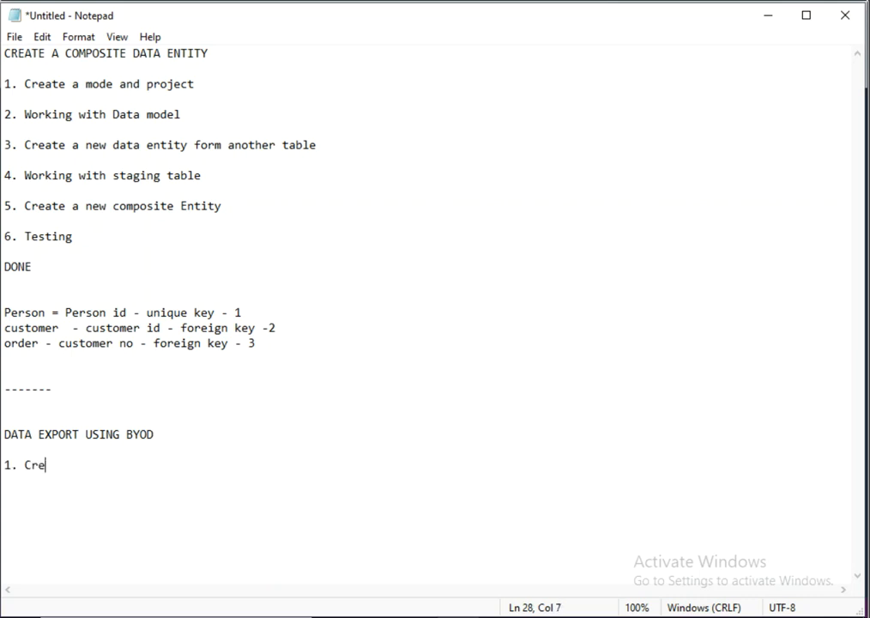
key("BackSpace")
key("BackSpace")
key("BackSpace")
key("BackSpace")
key("BackSpace")
type("ate a new d")
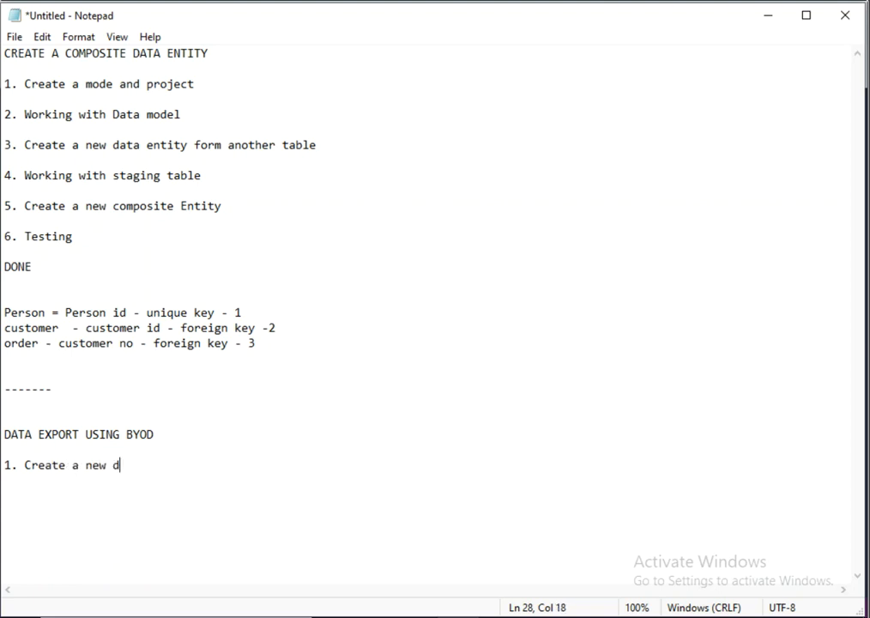
type("atabase")
key("Return")
key("Return")
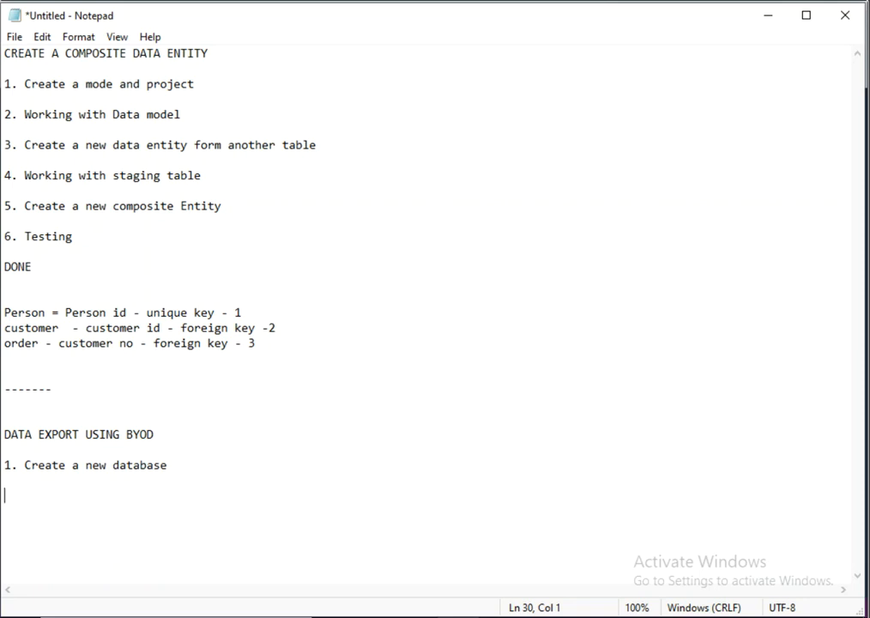
Step: Add step '2. Configure the Date entity --> export' and minimize Notepad
type("2.  Conf")
key("BackSpace")
key("BackSpace")
key("BackSpace")
key("BackSpace")
key("BackSpace")
key("BackSpace")
type("Configure the ")
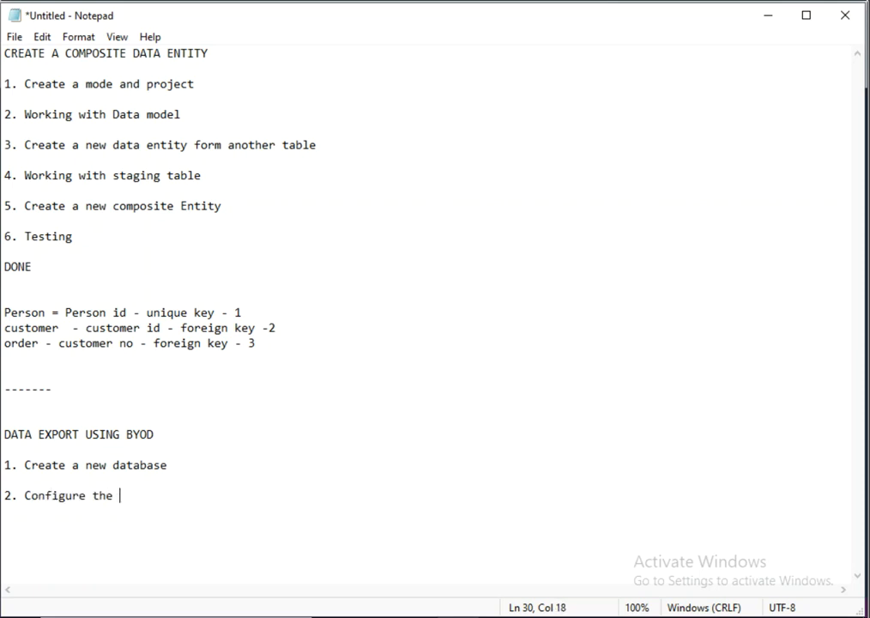
type("Date entity ")
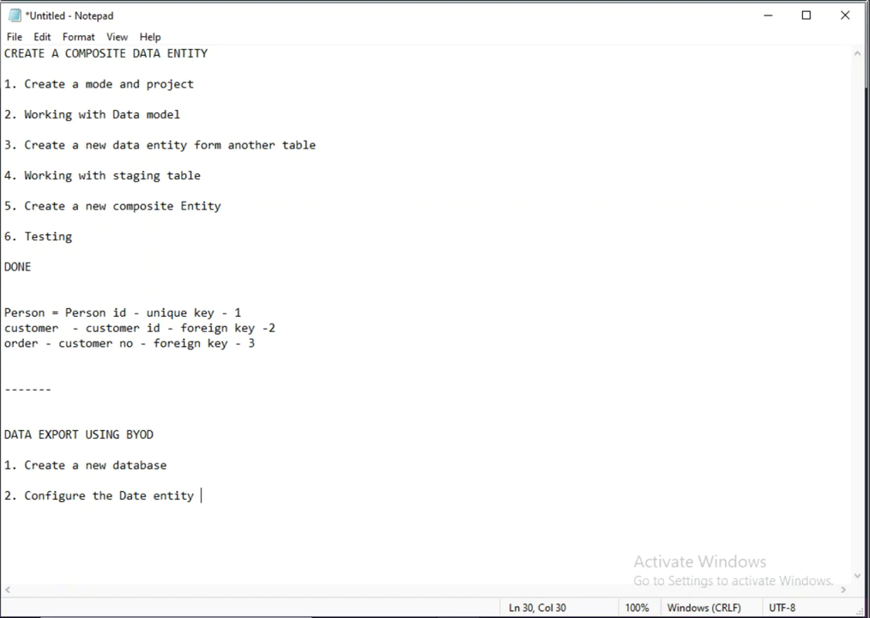
type("--> exported")
key("BackSpace")
key("BackSpace")
key("Return")
key("Return")
left_click(767, 15)
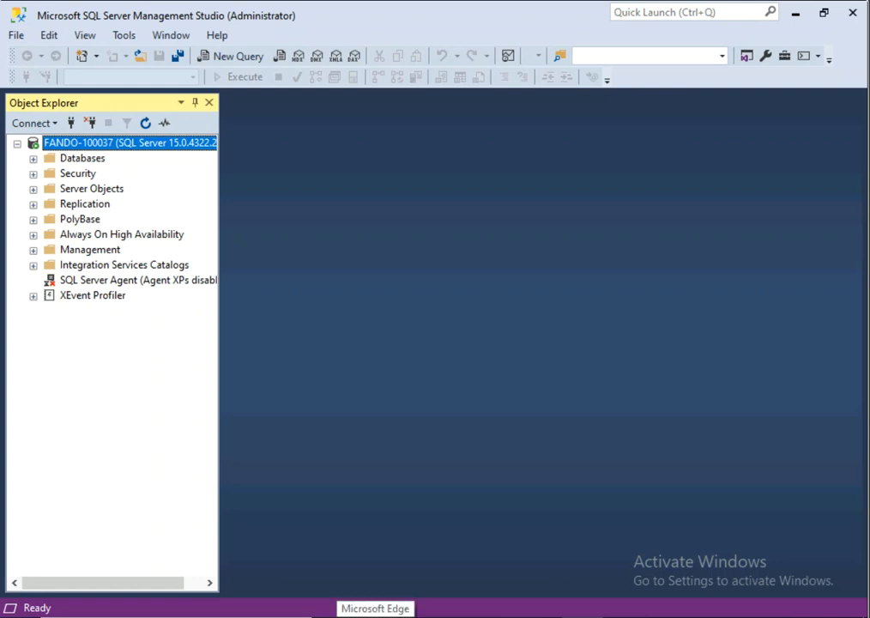
left_click(375, 615)
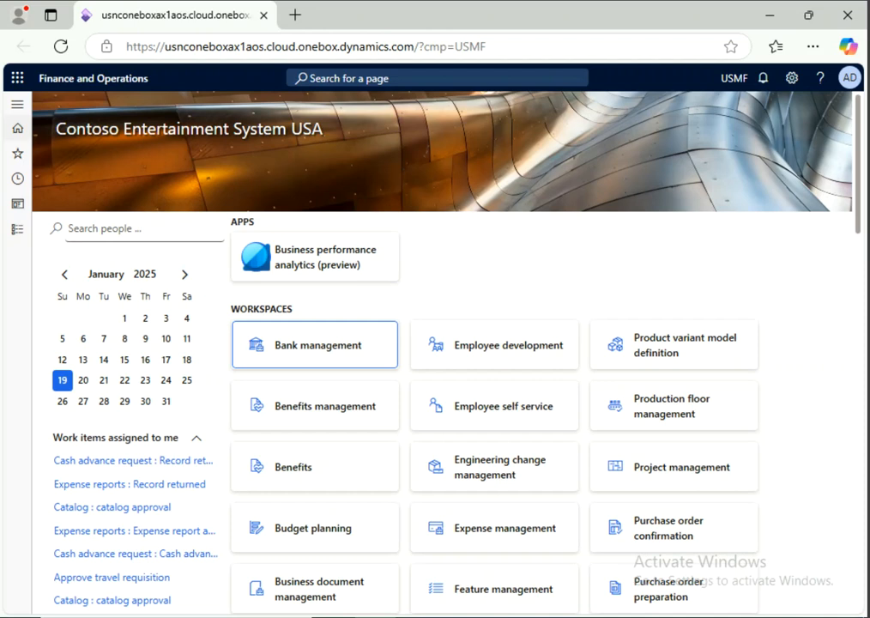
Step: Open the navigation pane and browse the expanded Workspaces list
left_click(16, 229)
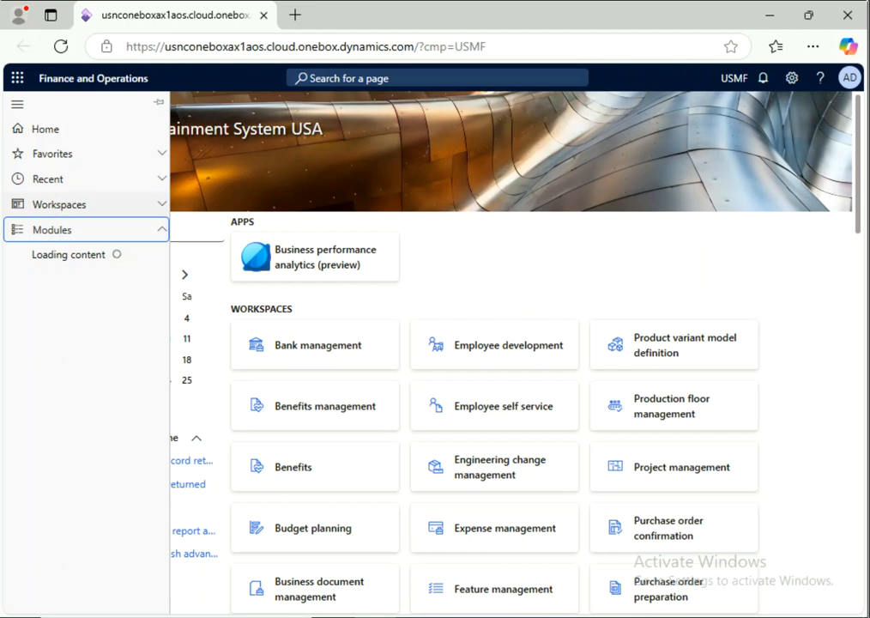
left_click(60, 204)
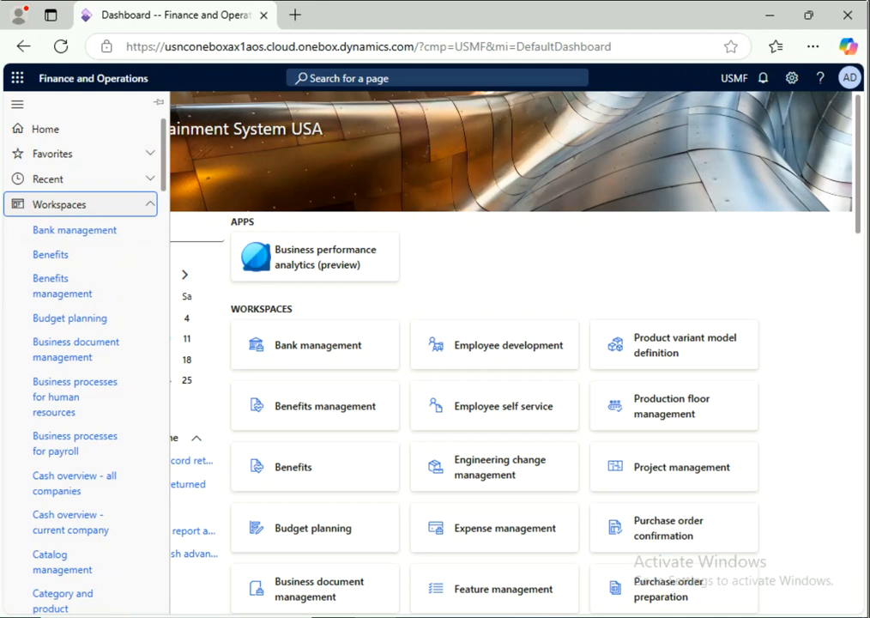
scroll(86, 417, "down", 2)
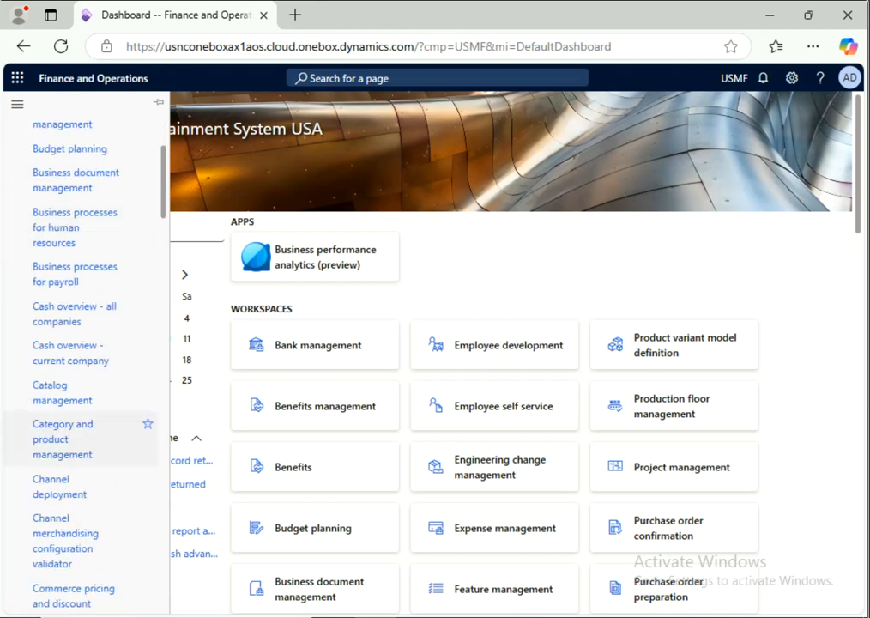
scroll(86, 433, "down", 1)
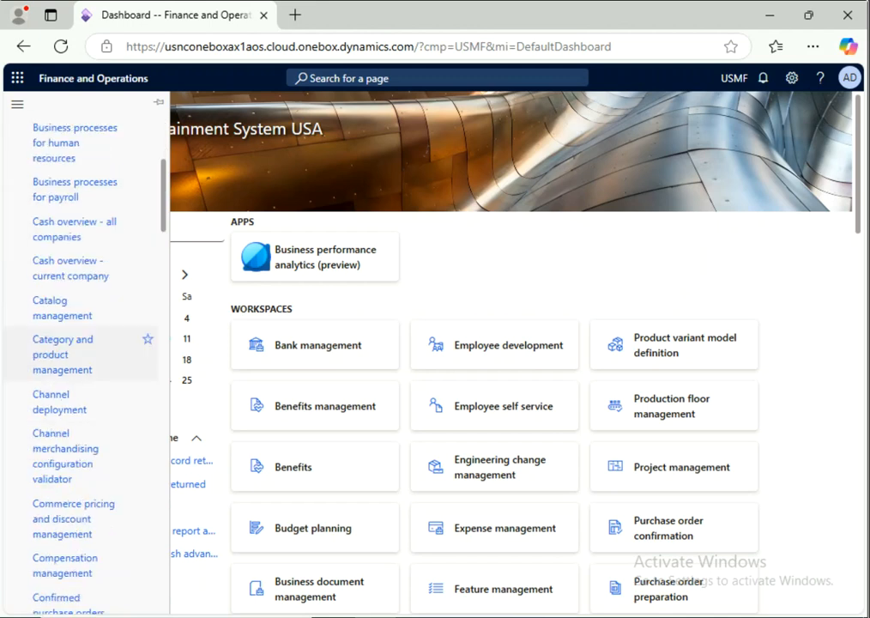
scroll(86, 433, "down", 1)
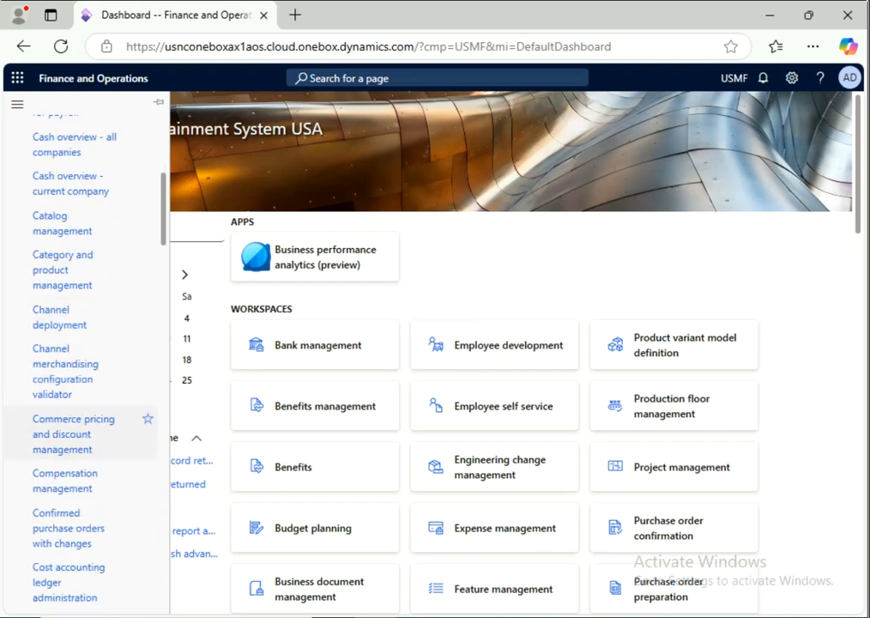
scroll(86, 429, "down", 2)
scroll(86, 429, "down", 4)
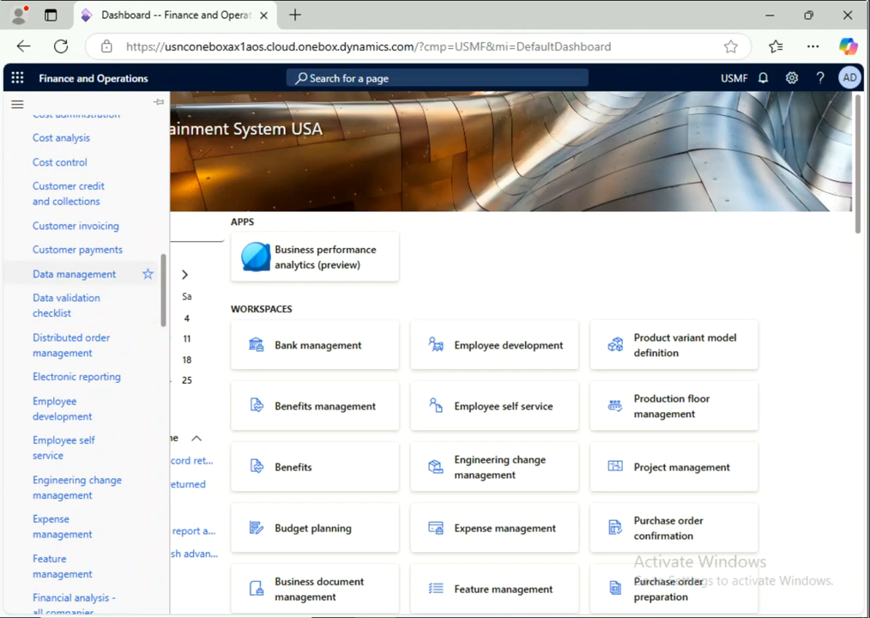
scroll(148, 273, "up", 6)
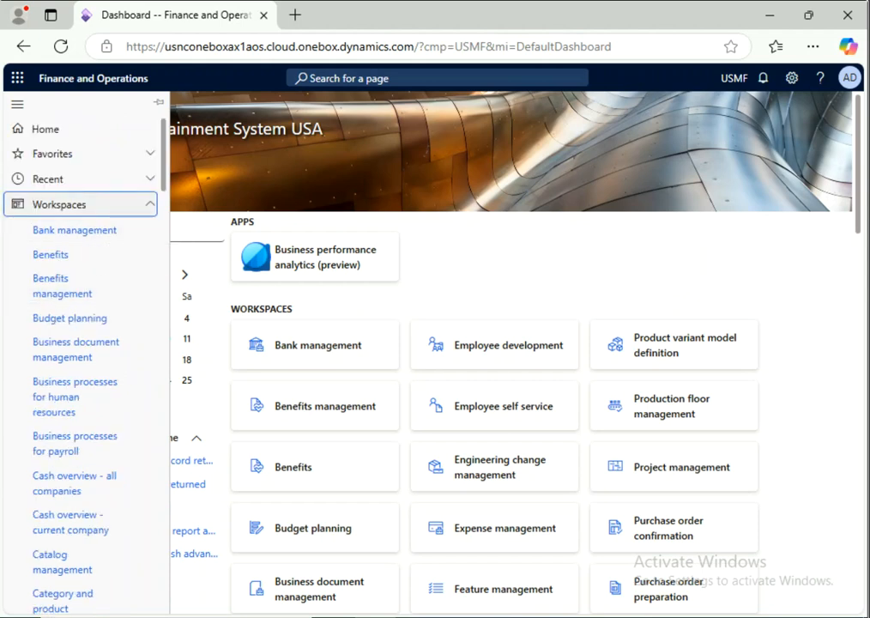
Step: Open Data management from Favorites and go to the data import/export framework parameters
left_click(80, 204)
left_click(81, 153)
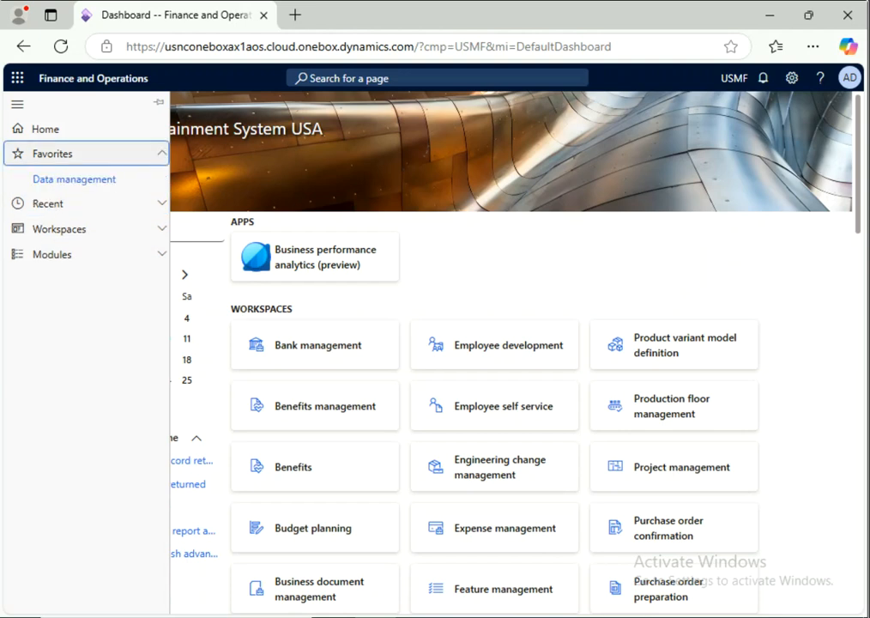
left_click(74, 180)
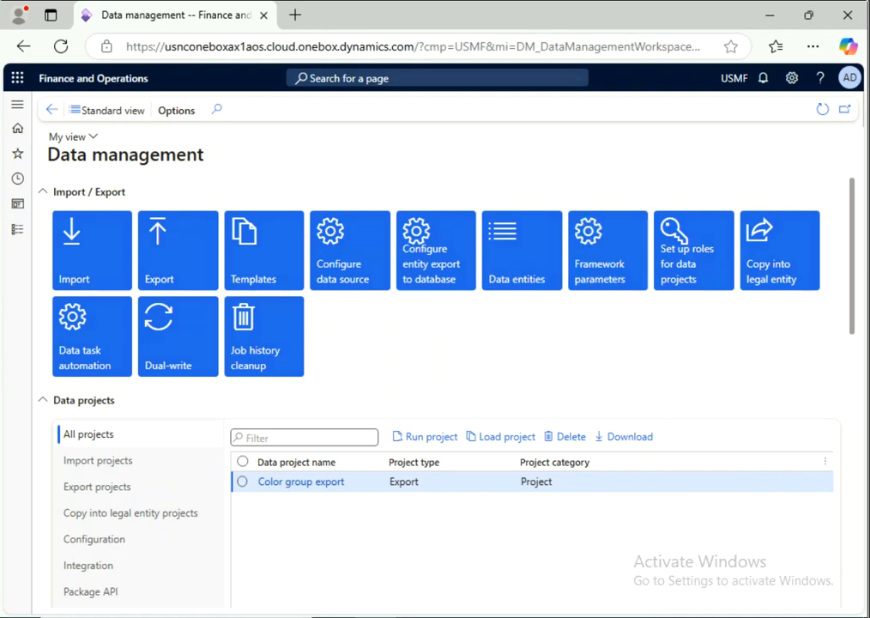
left_click(608, 251)
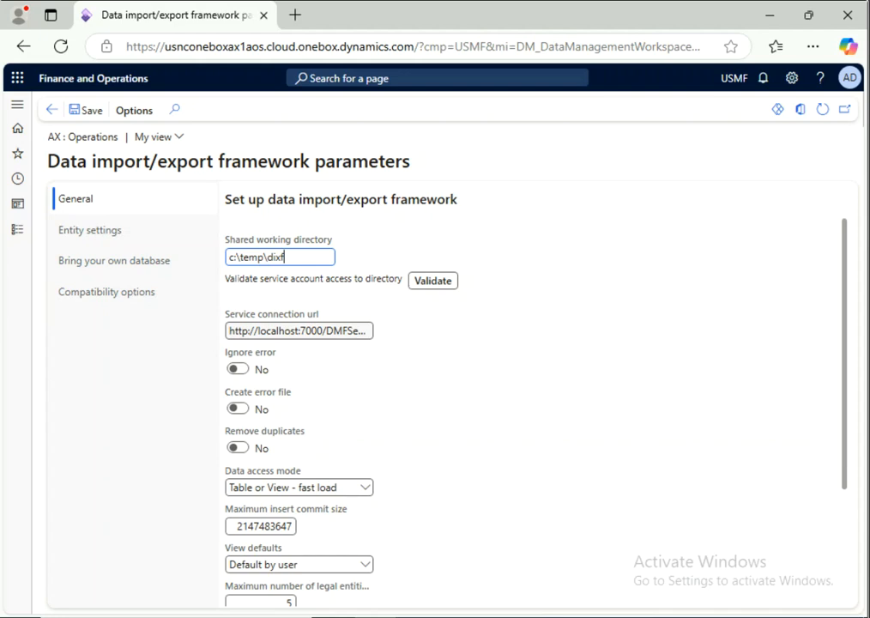
Step: On the framework parameters' Entity settings tab, queue the Refresh entity list job
scroll(260, 249, "down", 2)
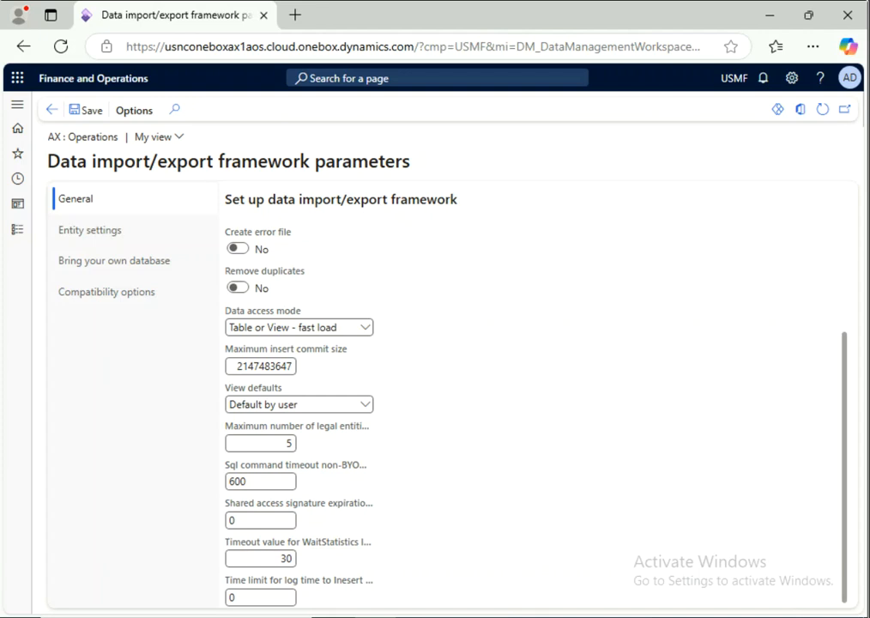
scroll(532, 394, "up", 3)
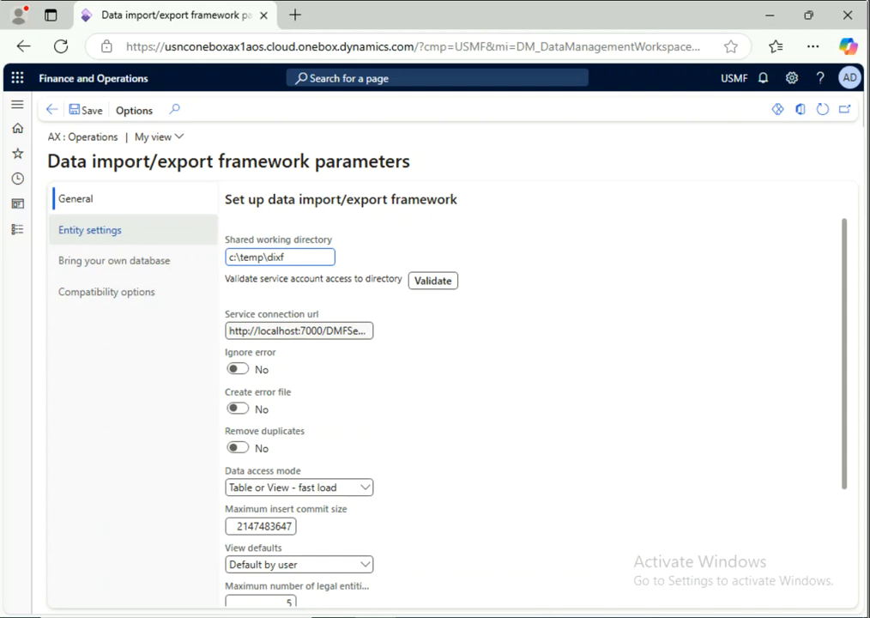
left_click(90, 230)
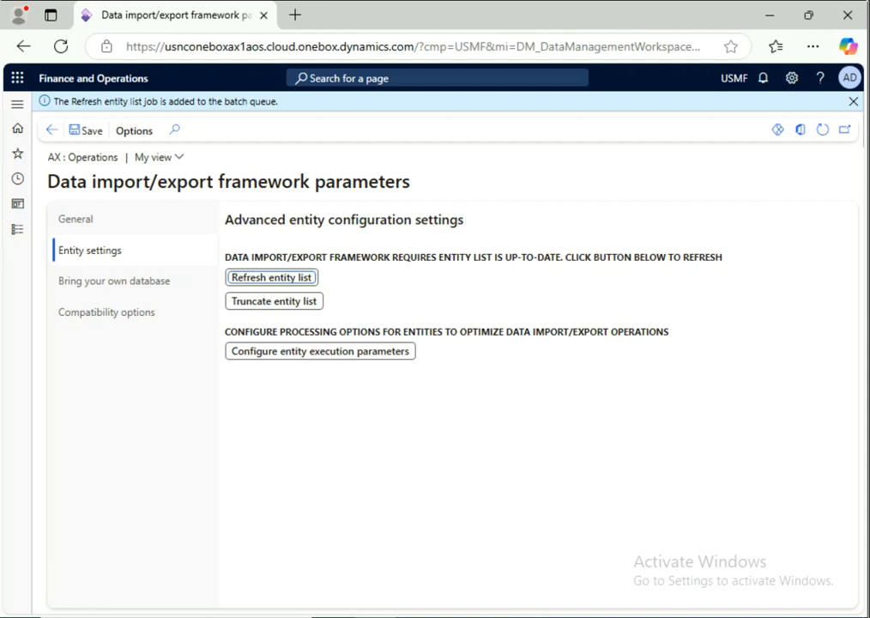
left_click(17, 154)
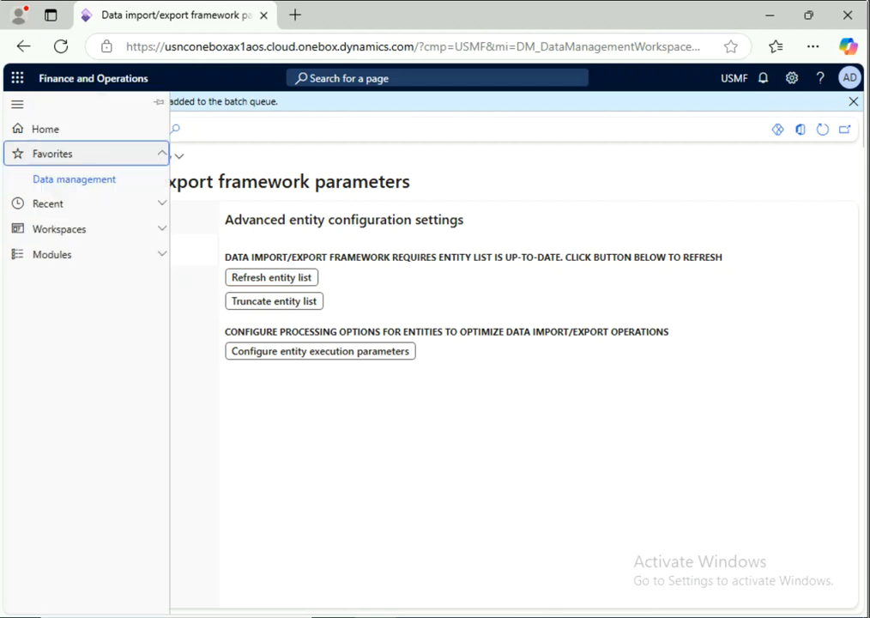
Step: Filter data entities to 'Customers v3', select it, and show its change tracking options
left_click(74, 180)
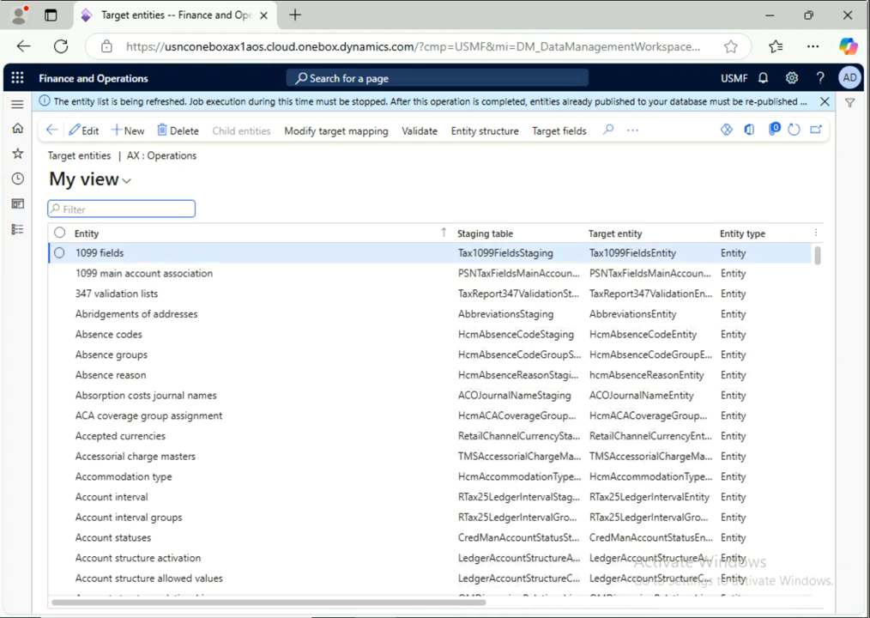
type("Custome")
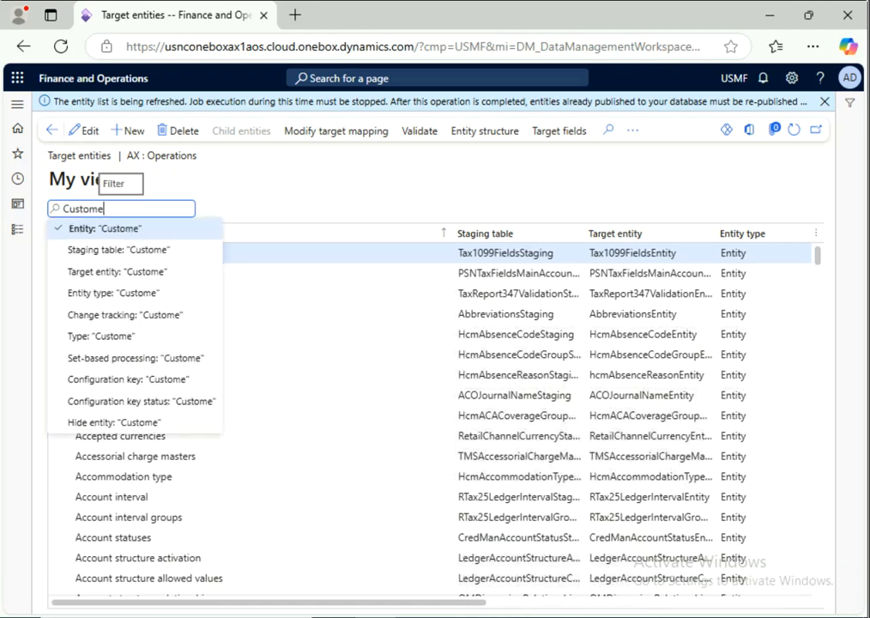
type("rs v3")
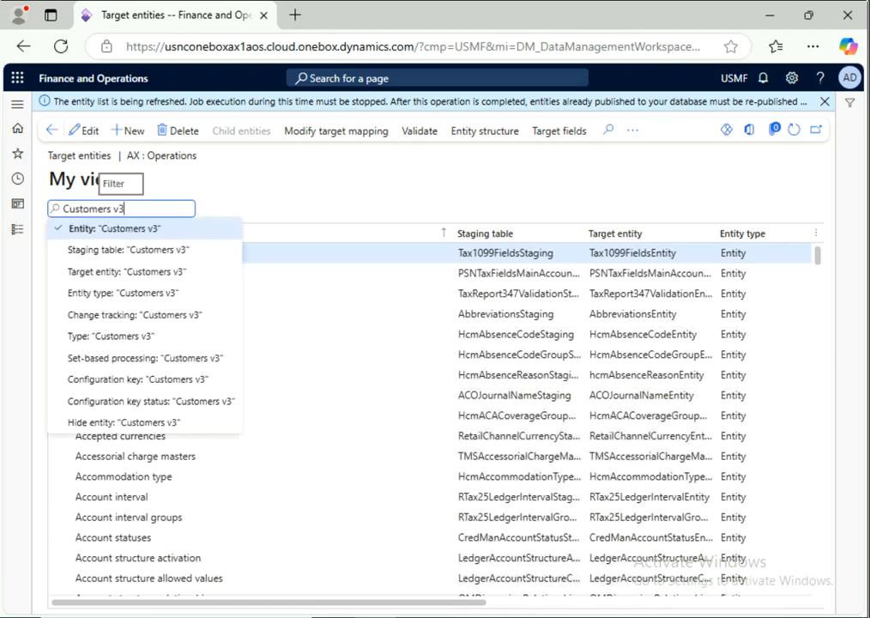
key("Return")
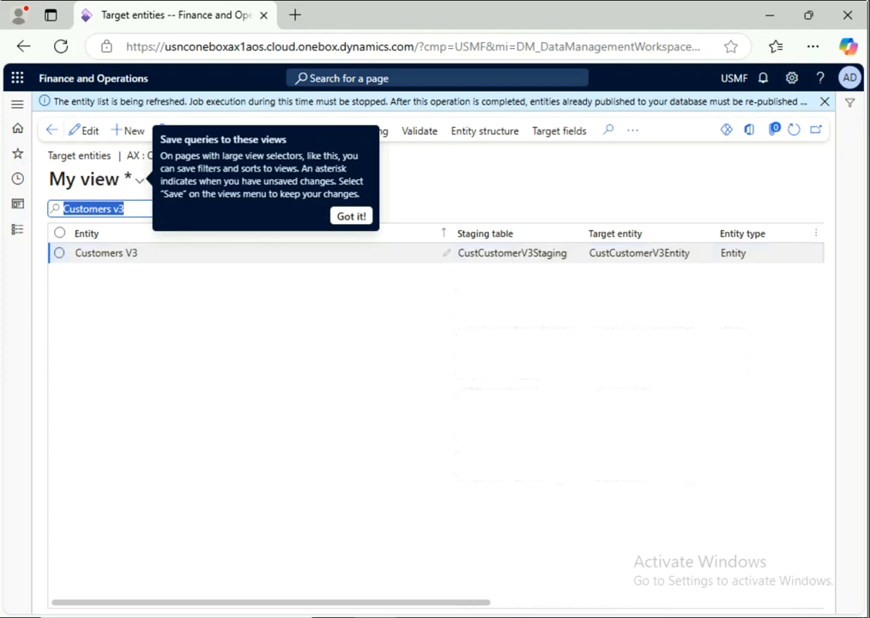
left_click(59, 253)
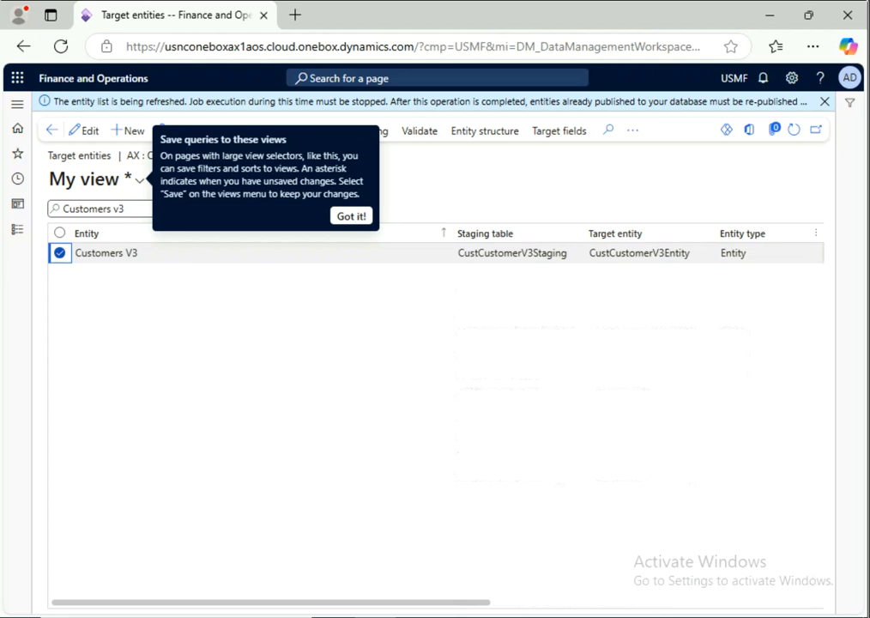
left_click(351, 216)
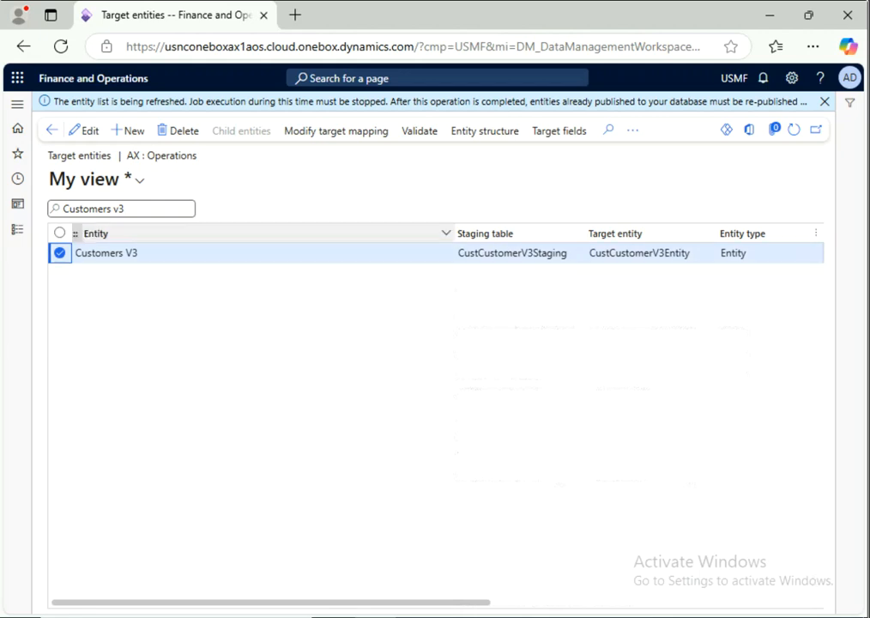
left_click(632, 130)
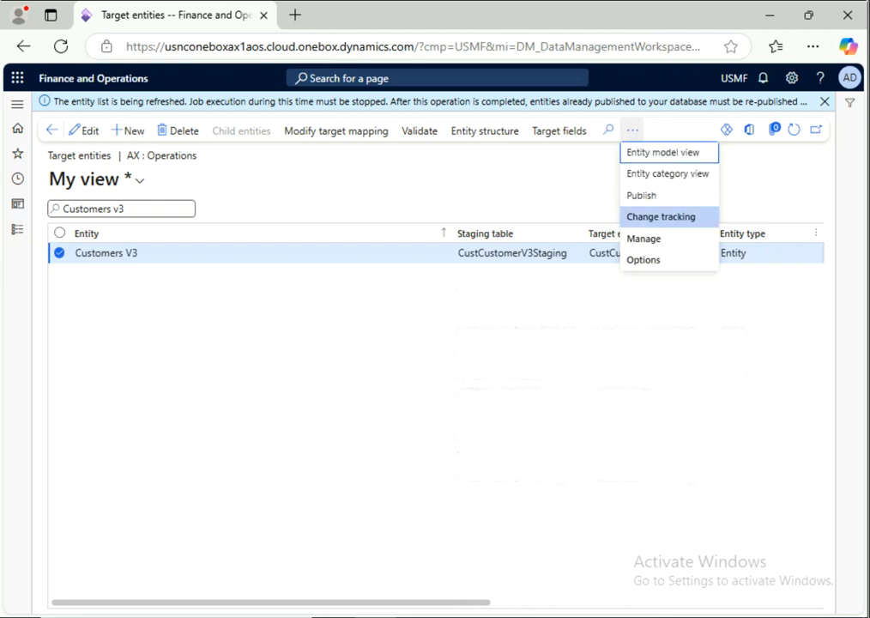
left_click(661, 216)
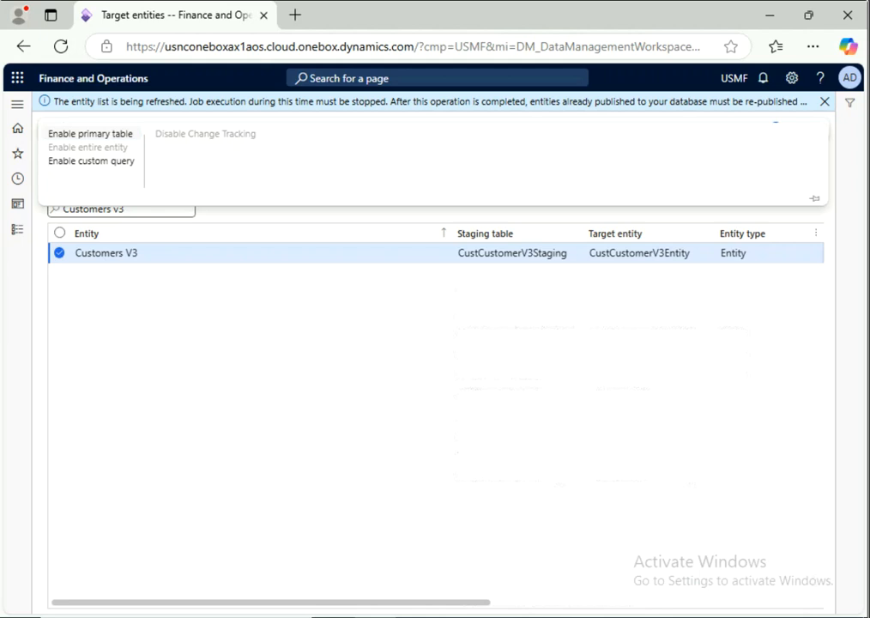
Step: Enable primary-table change tracking for Customers V3, confirm it, then switch to Notepad
left_click(90, 134)
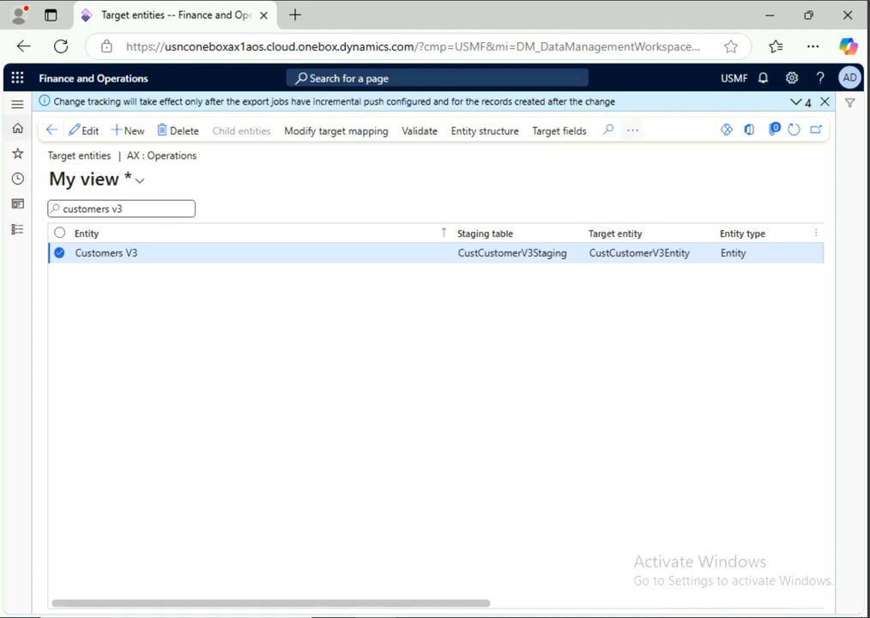
left_click(632, 129)
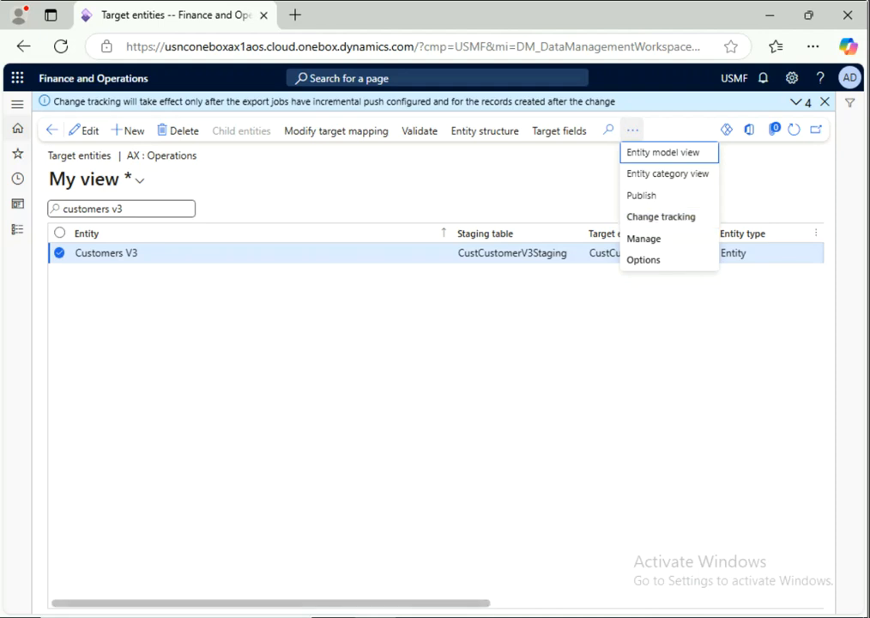
scroll(605, 233, "right", 5)
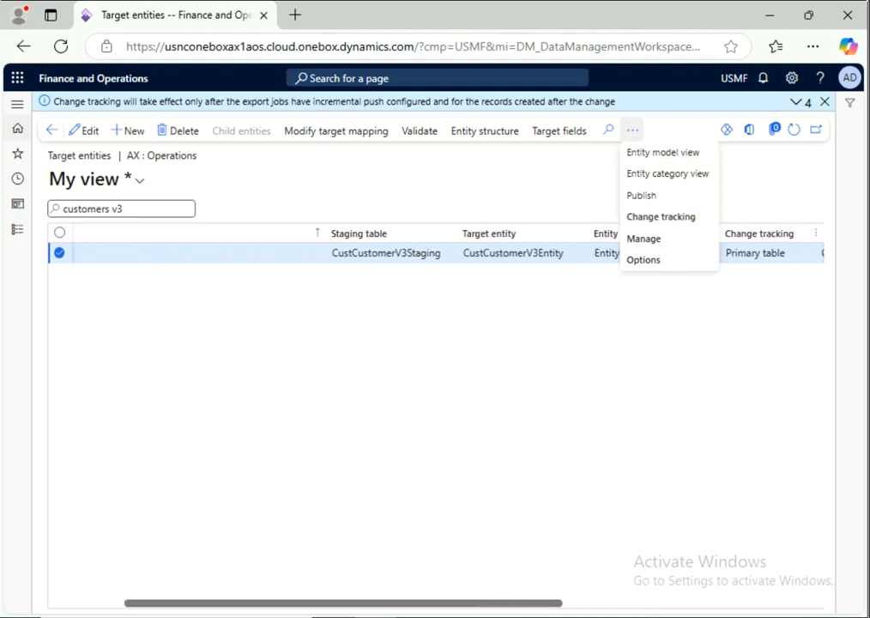
key("Escape")
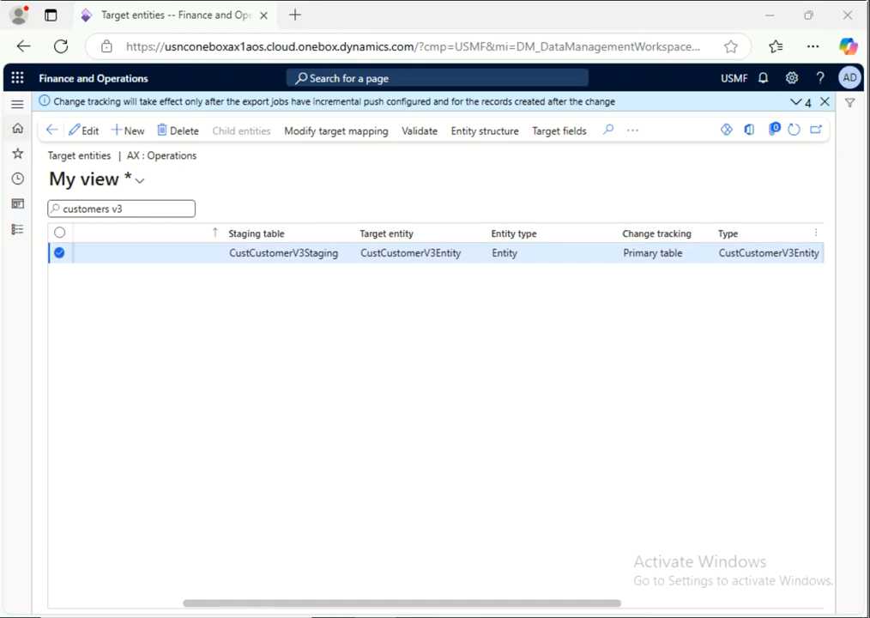
key("alt+Tab")
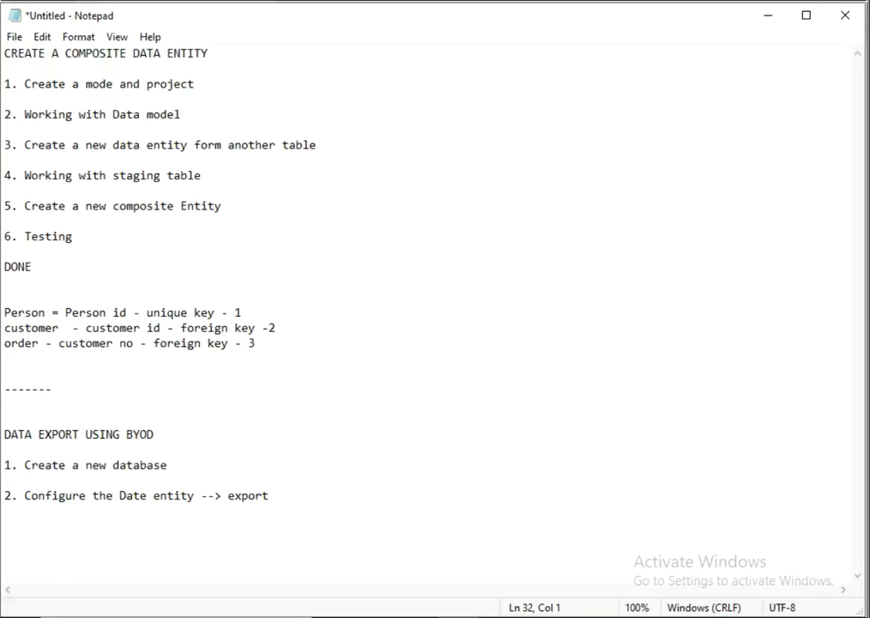
Step: Add '3. Create Azure SQL DB data source' to the notes, then return to the browser
type("3. Create Azu")
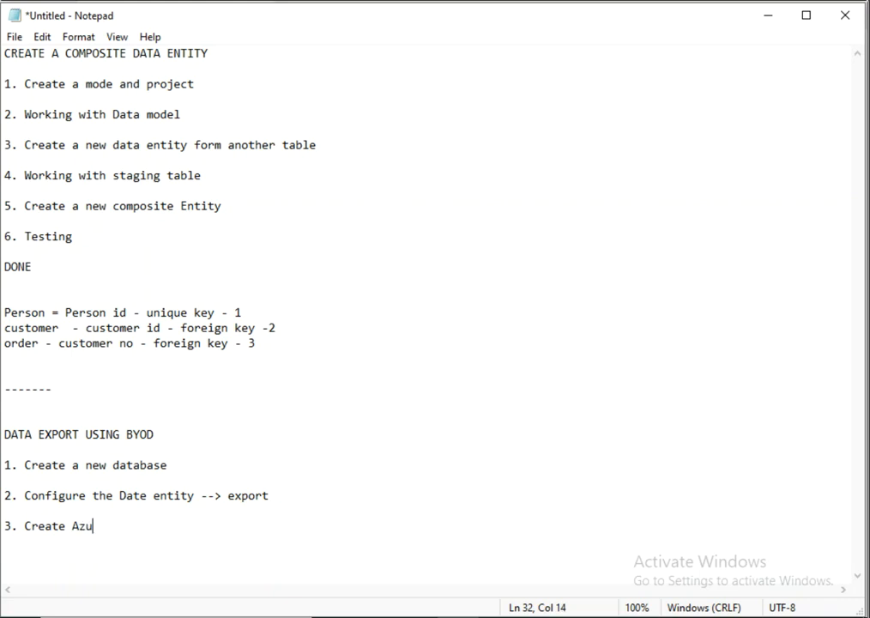
type("re SQL DB ")
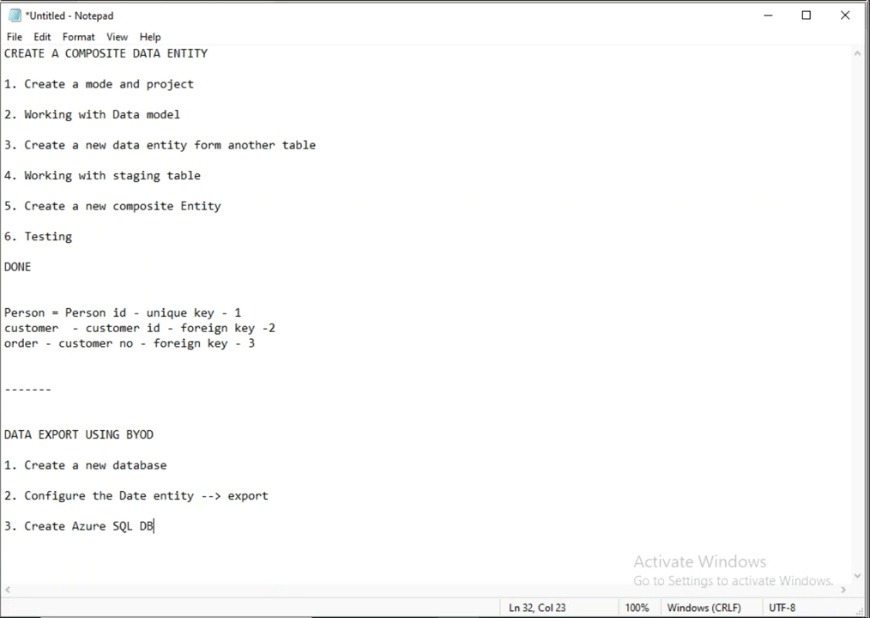
type("data source")
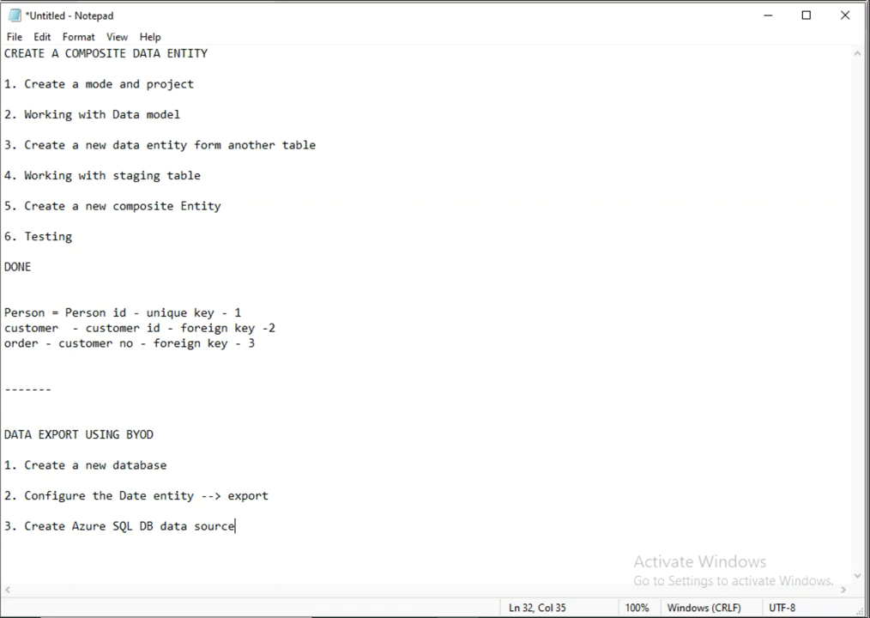
key("shift+Left")
key("shift+Left")
key("shift+Left")
key("shift+Left")
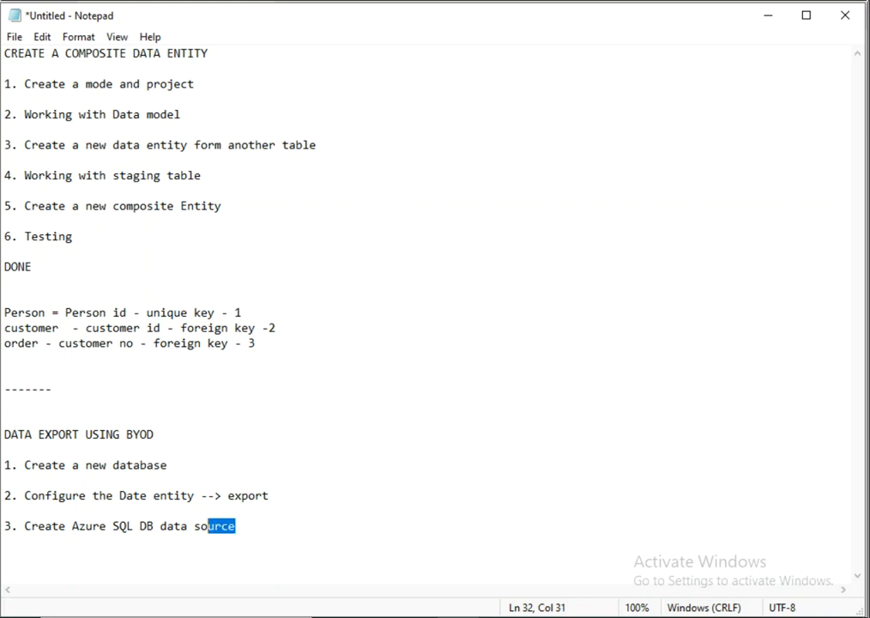
key("shift+Up")
key("Right")
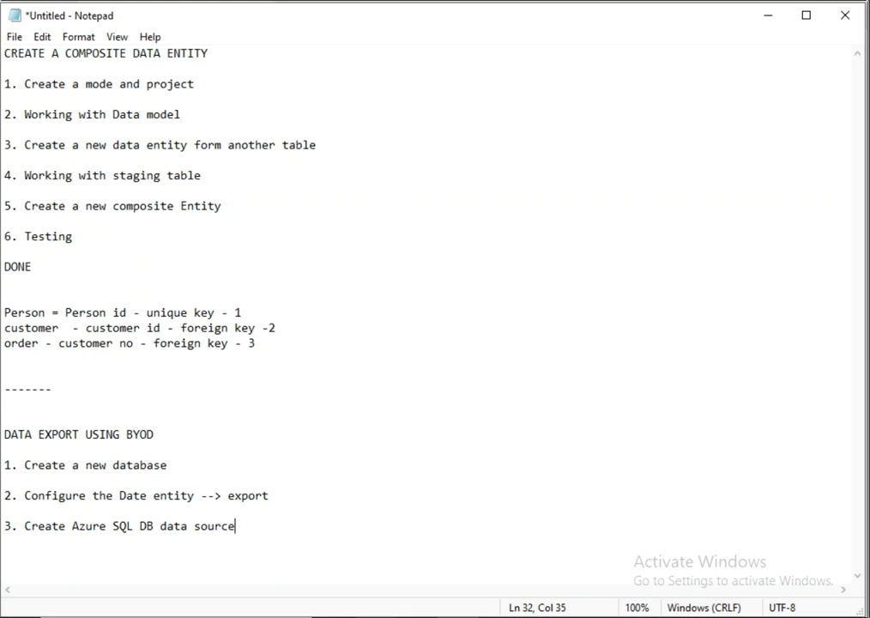
mouse_move(375, 616)
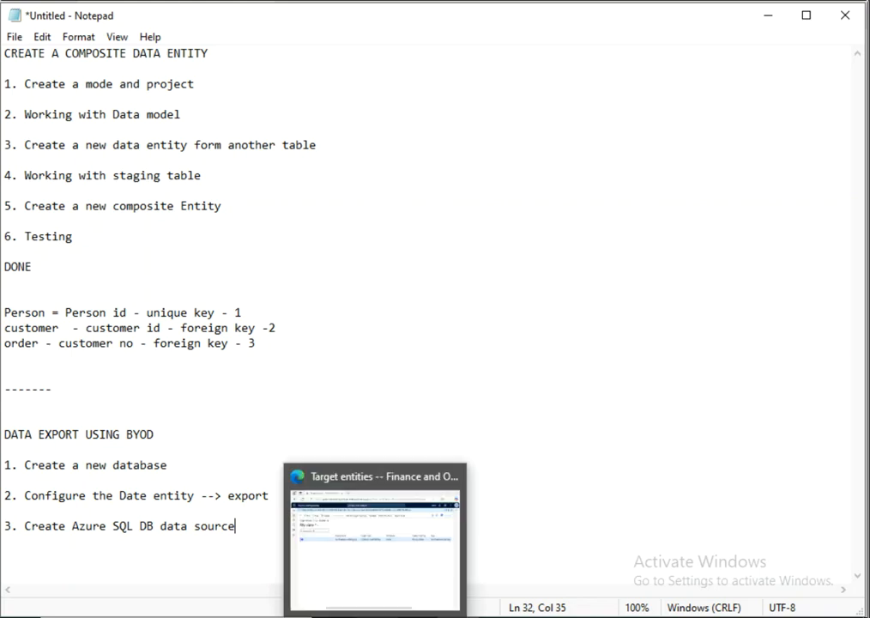
left_click(394, 615)
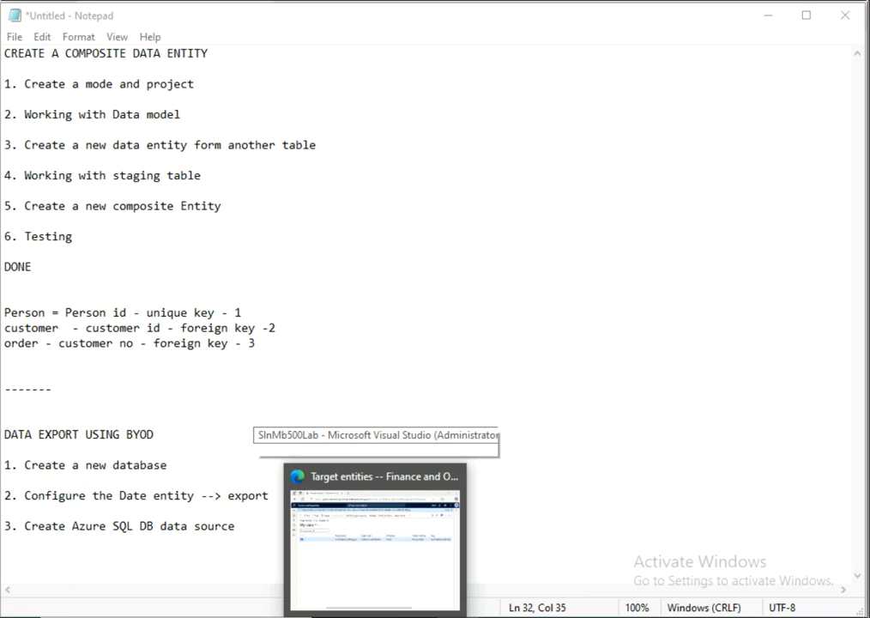
left_click(375, 549)
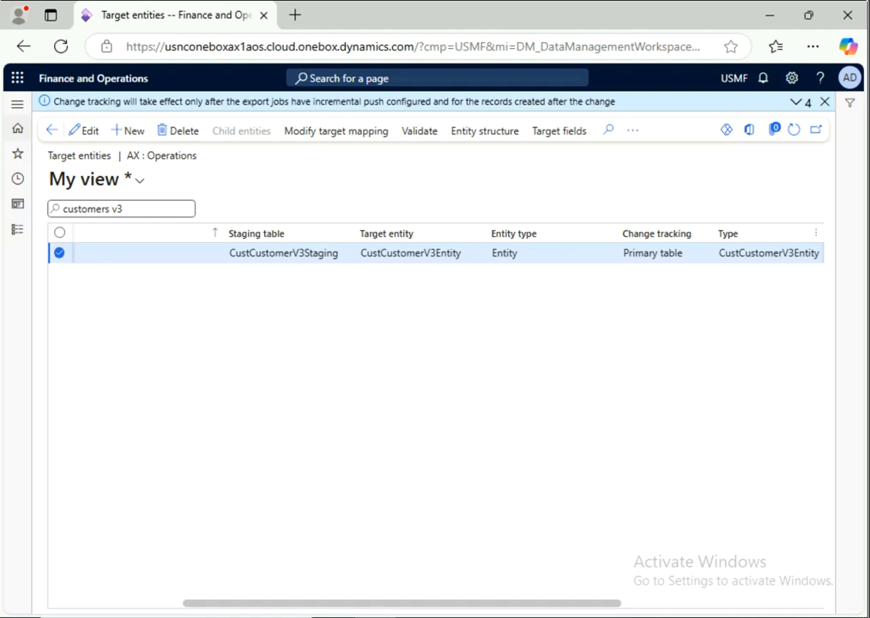
Step: From Favorites > Data management, start a new 'Configure entity export to database' record
left_click(17, 153)
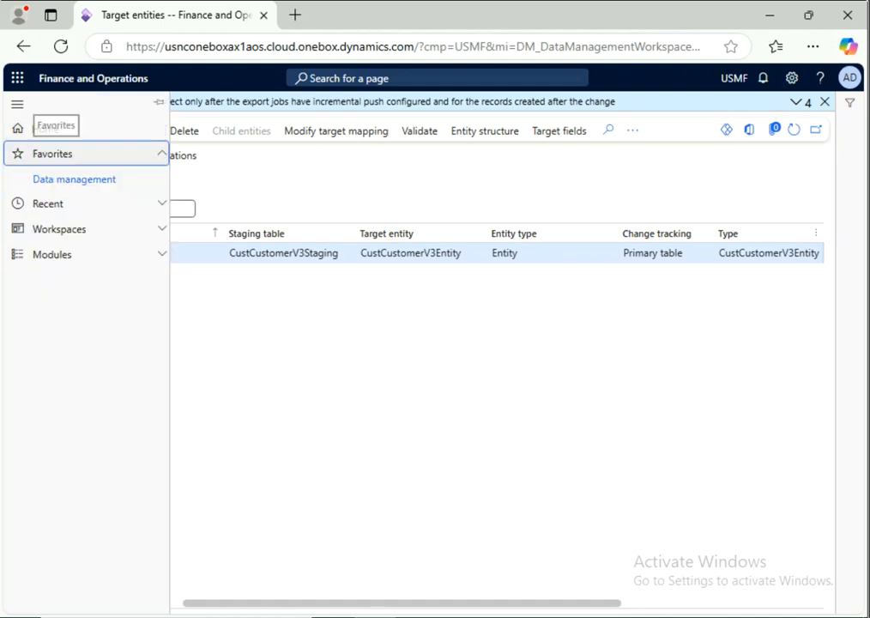
left_click(74, 179)
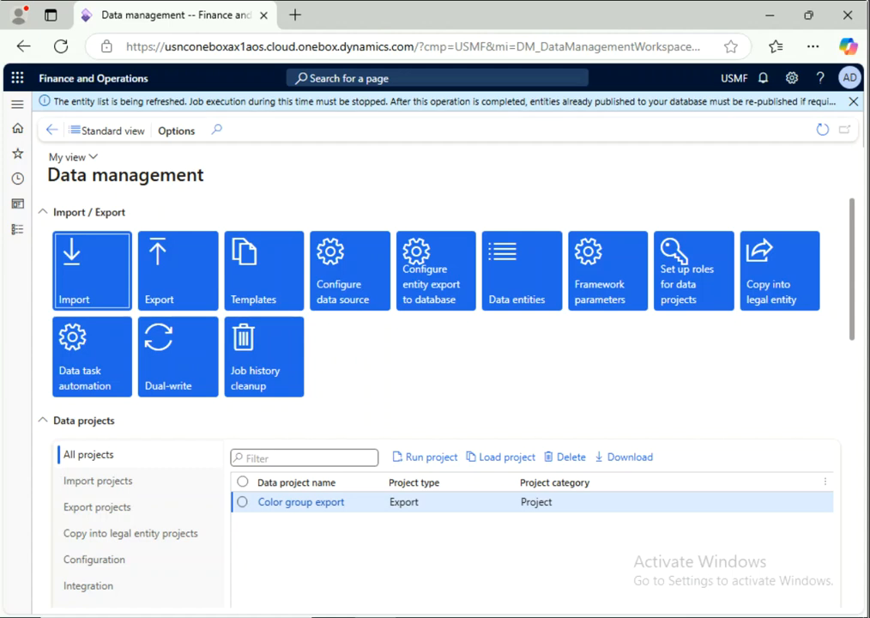
left_click(436, 271)
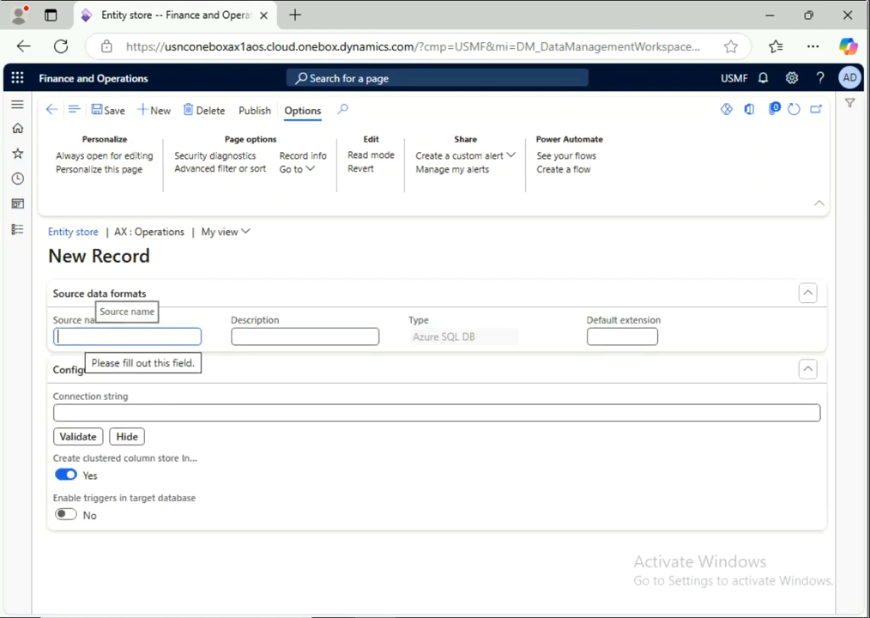
Step: Enter BYOD as source name and description, add the connection string, and reveal it
type("BYOD")
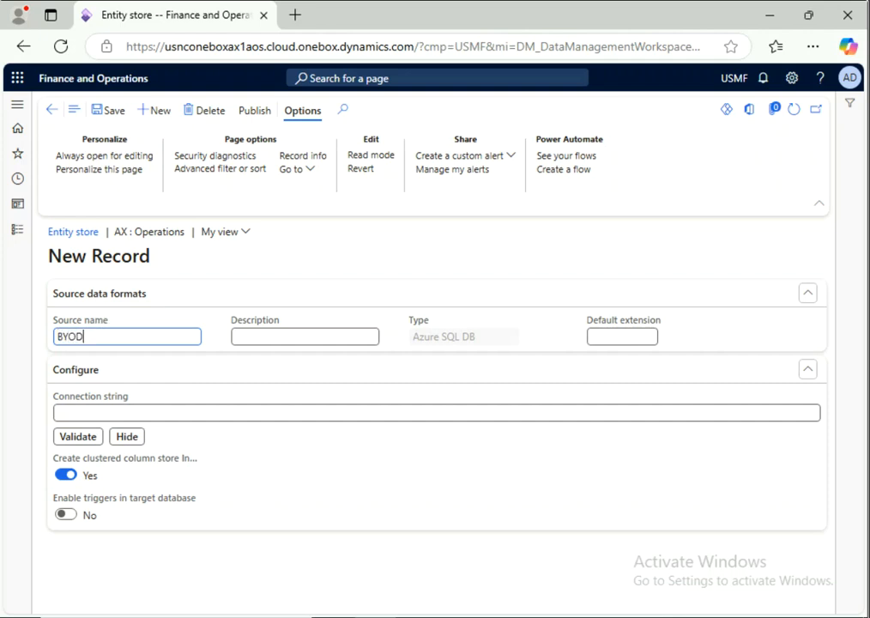
left_click(304, 336)
type("BYOD")
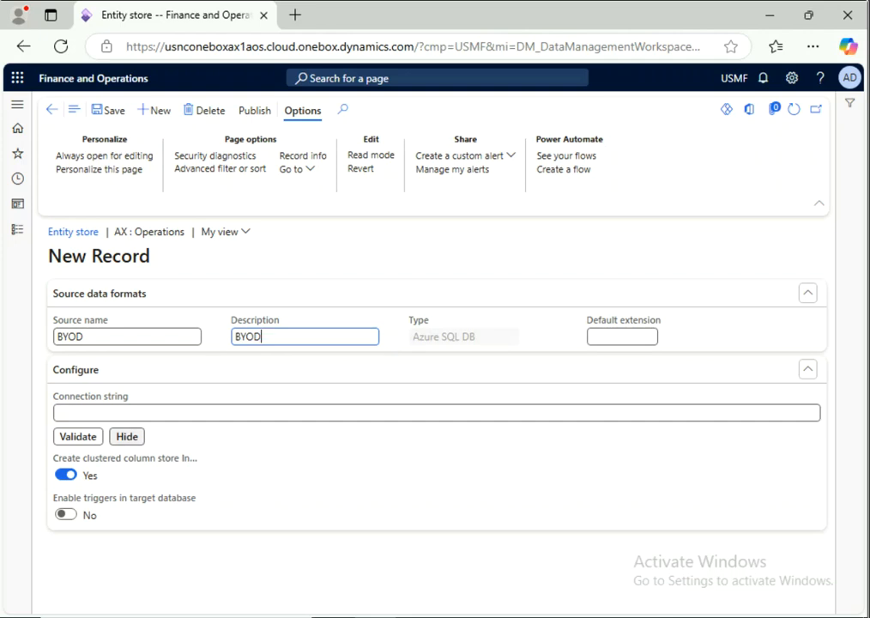
left_click(257, 413)
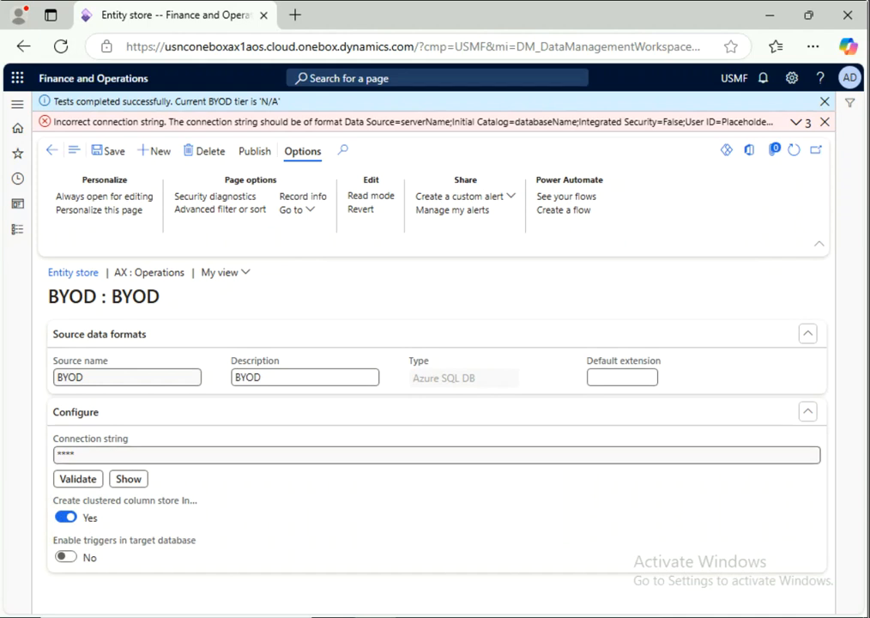
left_click(129, 479)
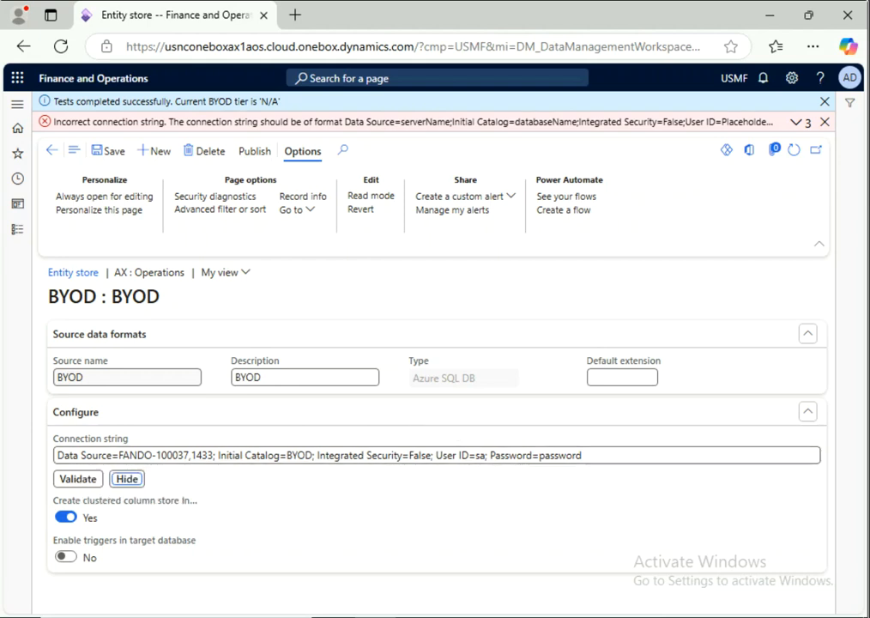
key("alt+Tab")
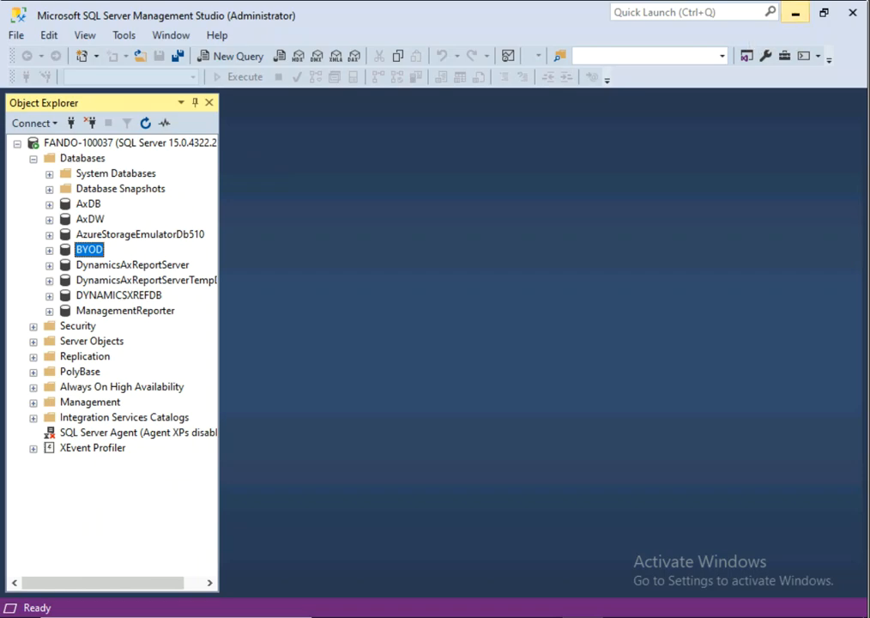
Step: Minimize SSMS after confirming the BYOD database exists, returning to Finance and Operations
left_click(795, 13)
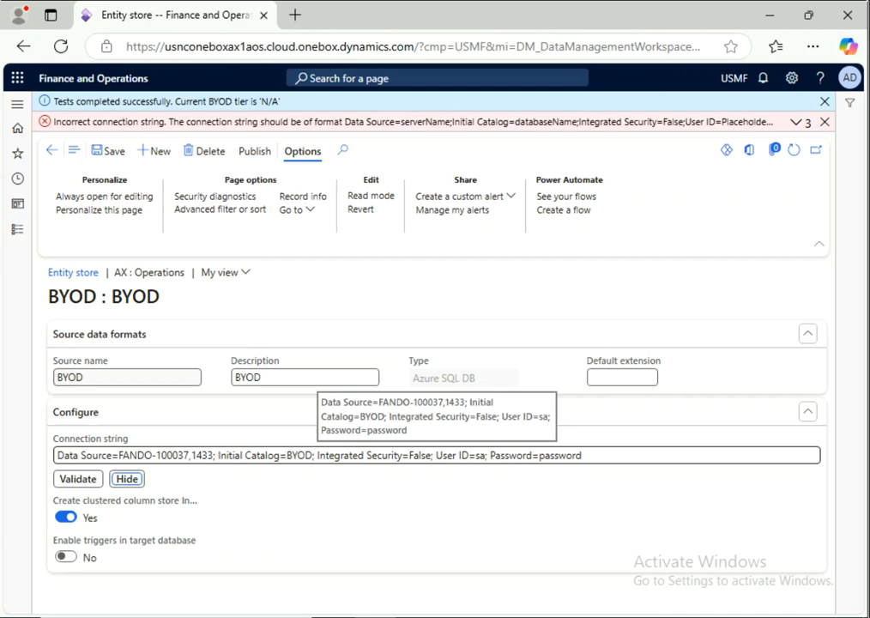
Step: Validate and save the BYOD entity store, revalidate, then open Publish target entities
left_click(79, 478)
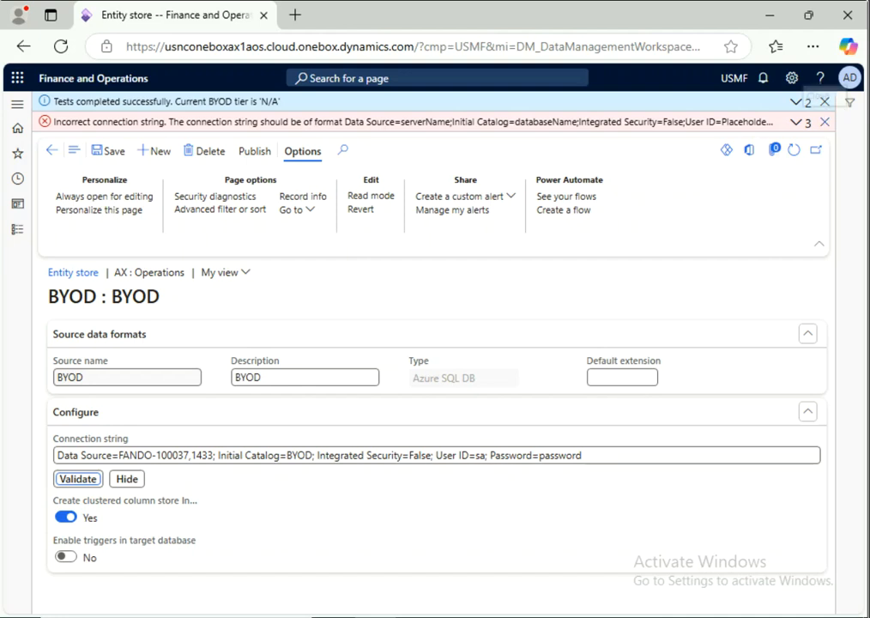
left_click(824, 122)
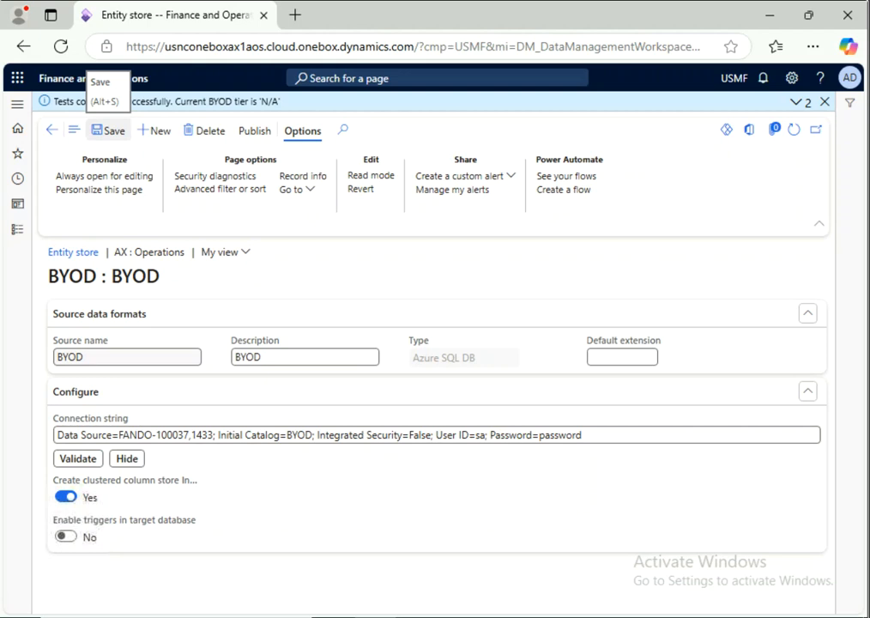
left_click(108, 131)
left_click(78, 458)
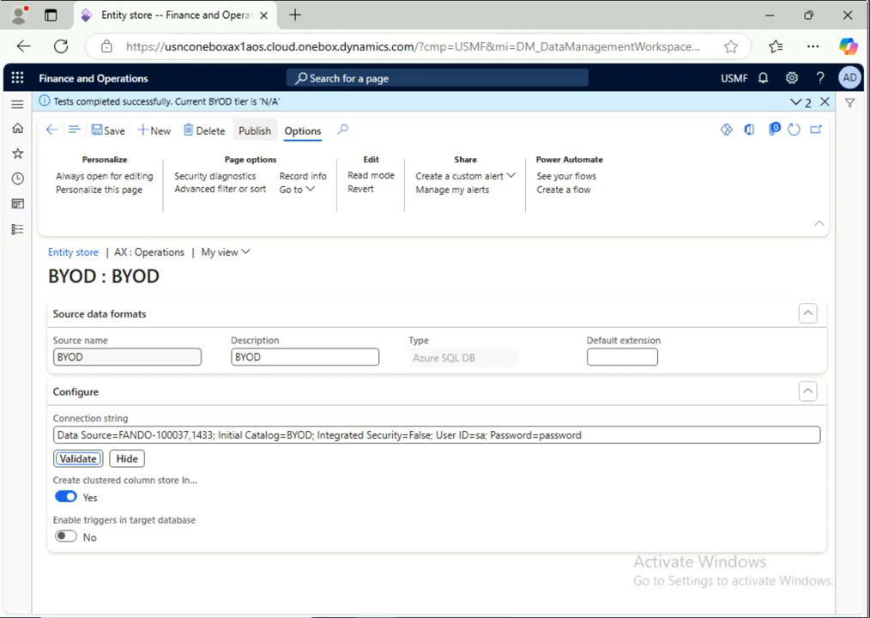
left_click(255, 131)
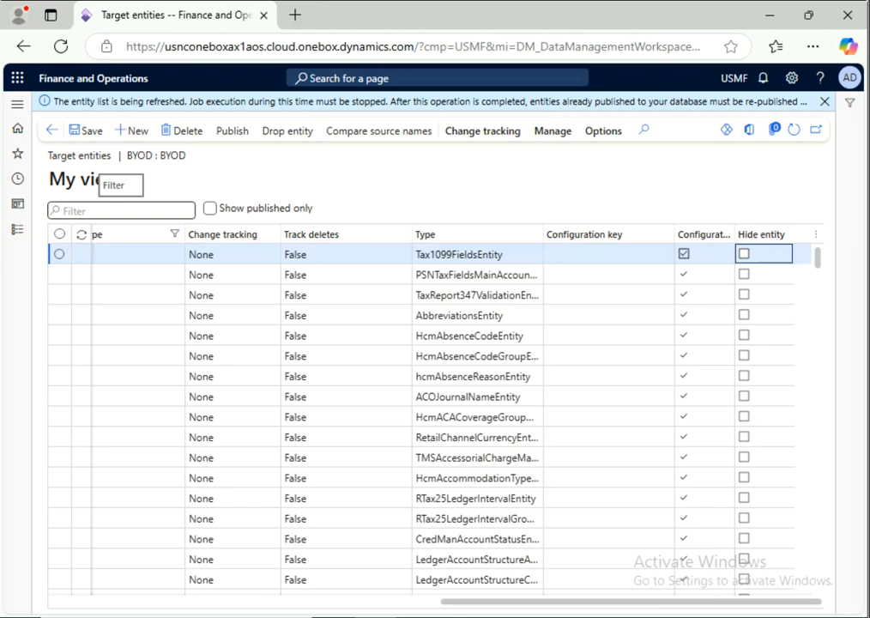
Step: Filter the BYOD target entities to 'CUSTOMERS V3' and tick the Customers V3 row
left_click(121, 210)
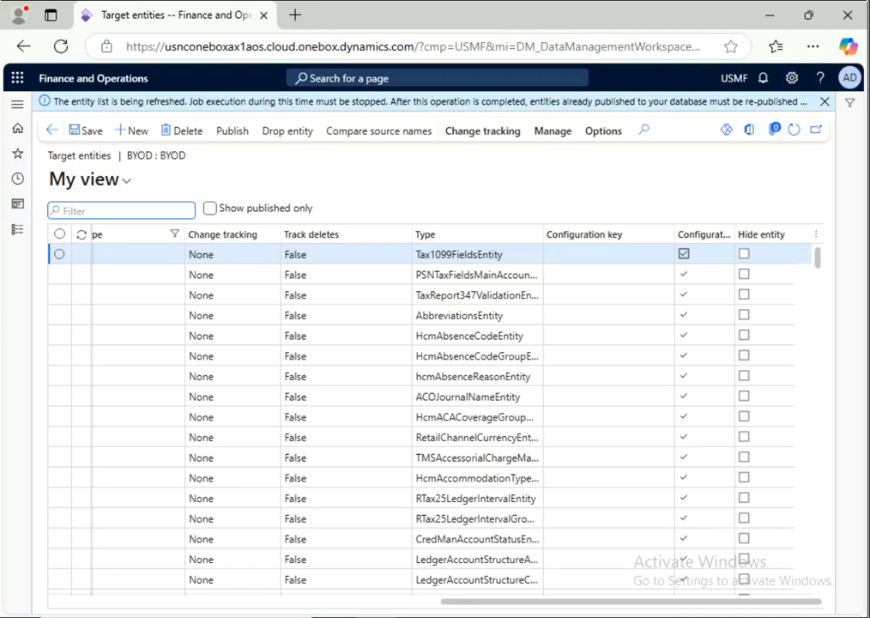
type("CUS")
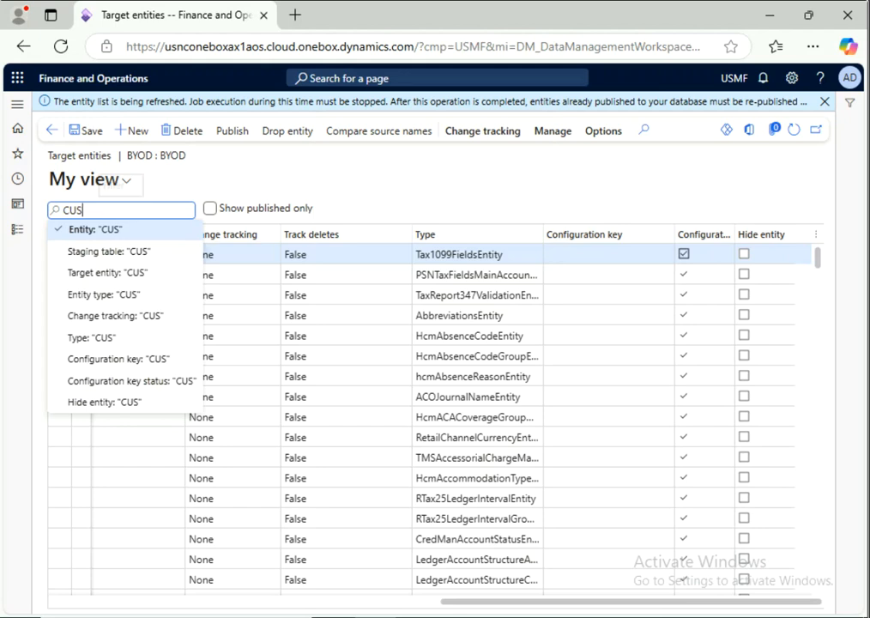
type("TOMERS V3")
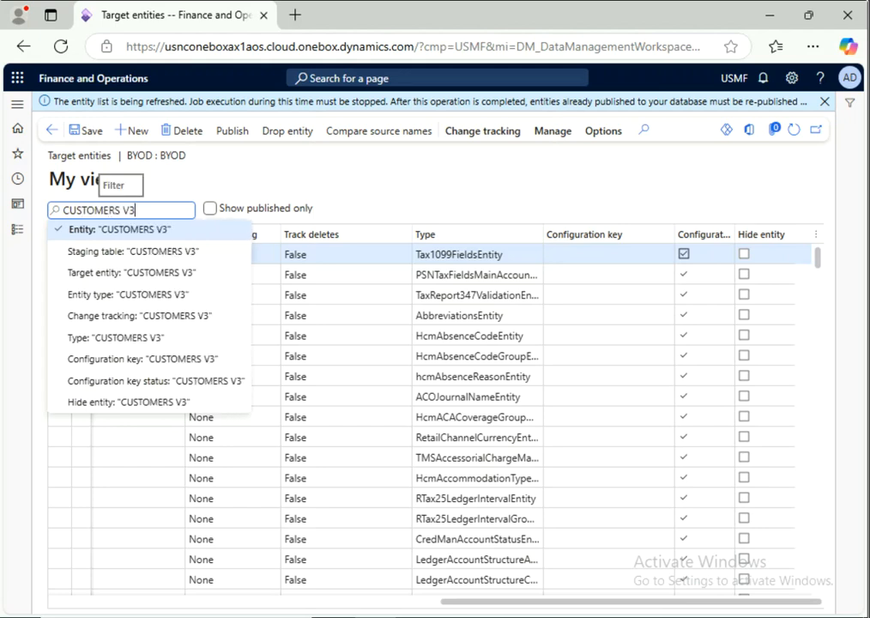
key("Return")
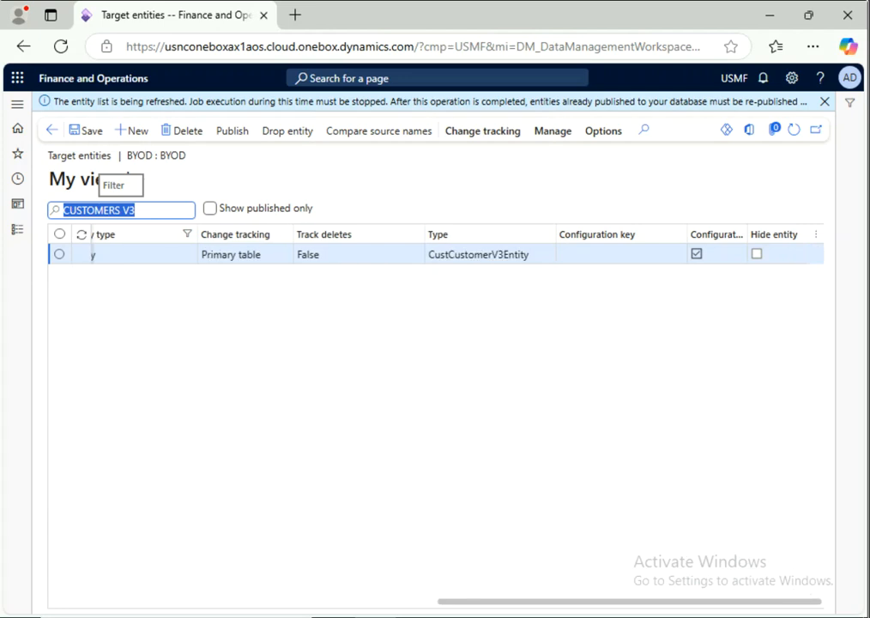
left_click_drag(629, 602, 244, 601)
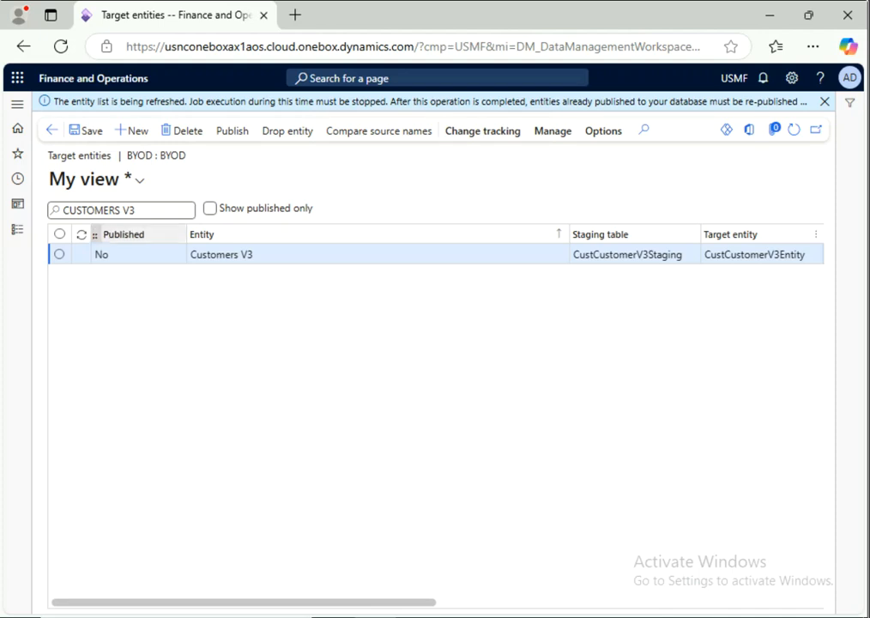
left_click(59, 254)
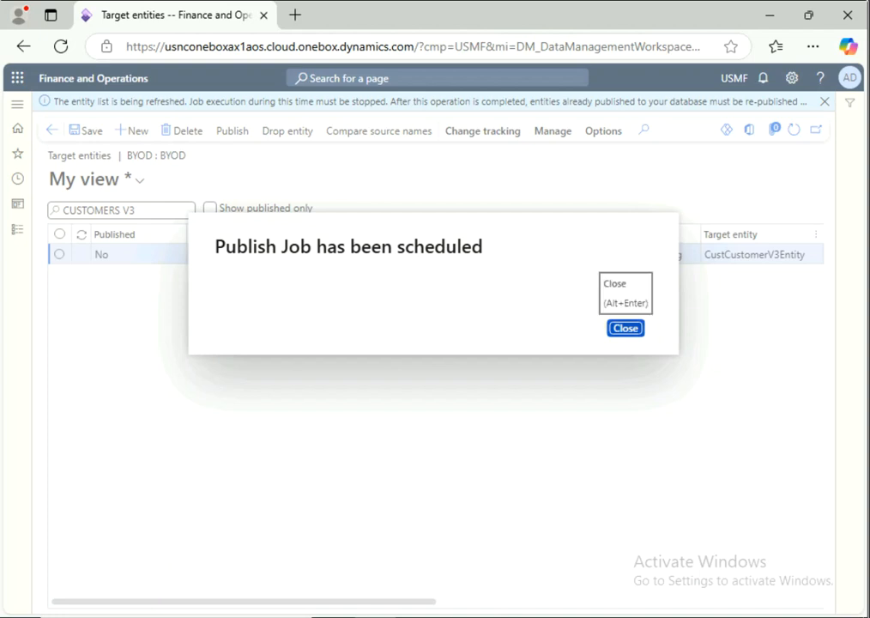
Step: Acknowledge the 'Publish Job has been scheduled' dialog and open the Action center messages
left_click(625, 328)
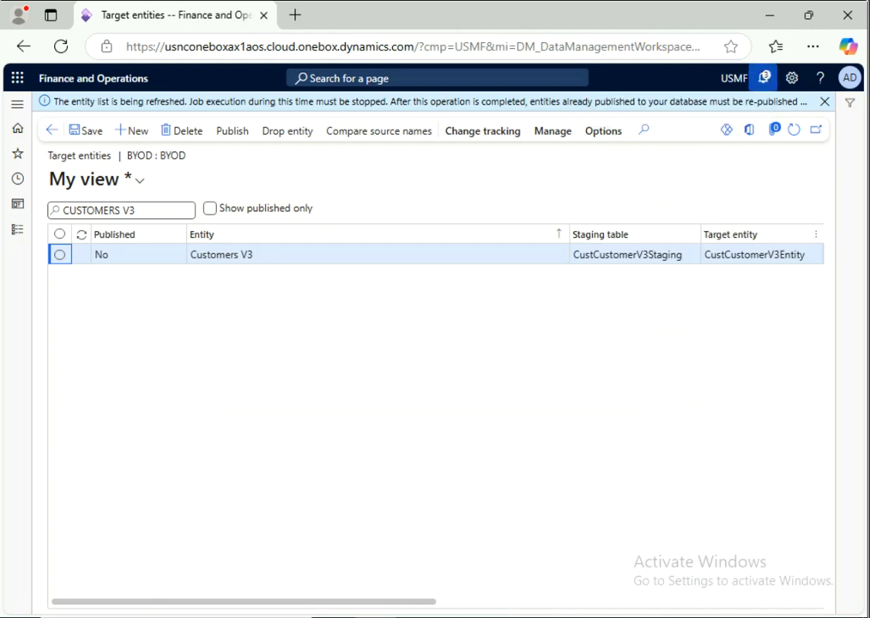
left_click(764, 78)
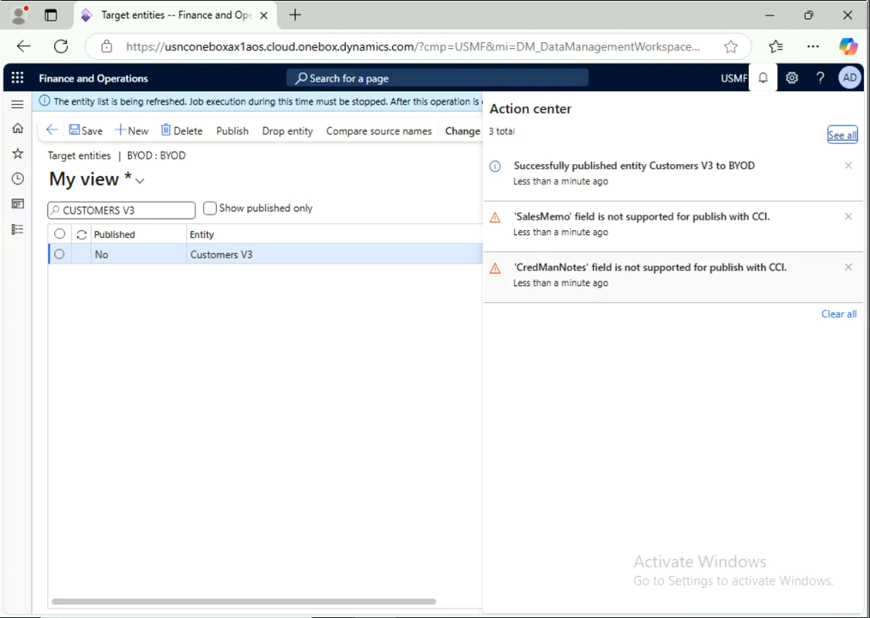
Step: Clear all Action center notifications, erase the 'V3' entity filter, and return to the BYOD entity store
left_click(839, 313)
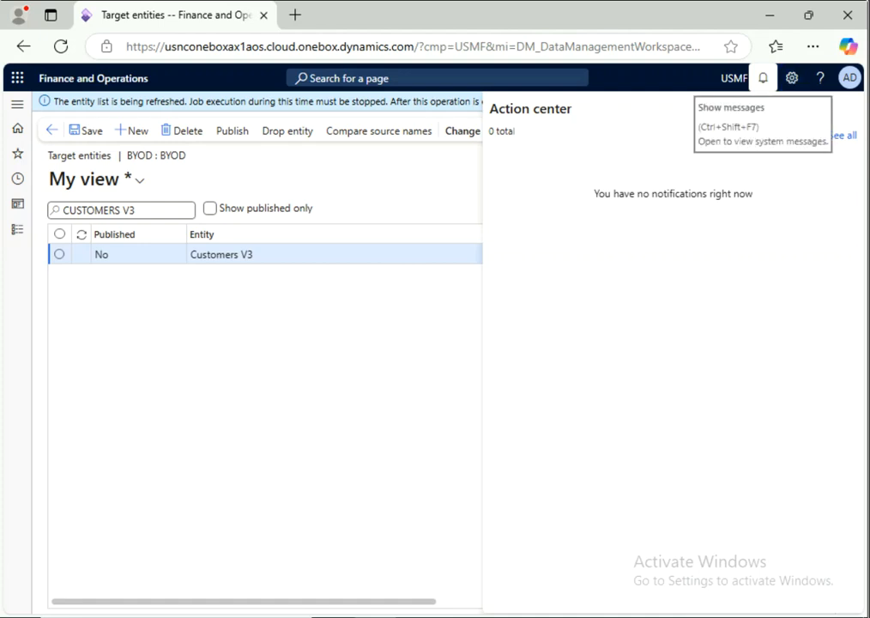
left_click(763, 79)
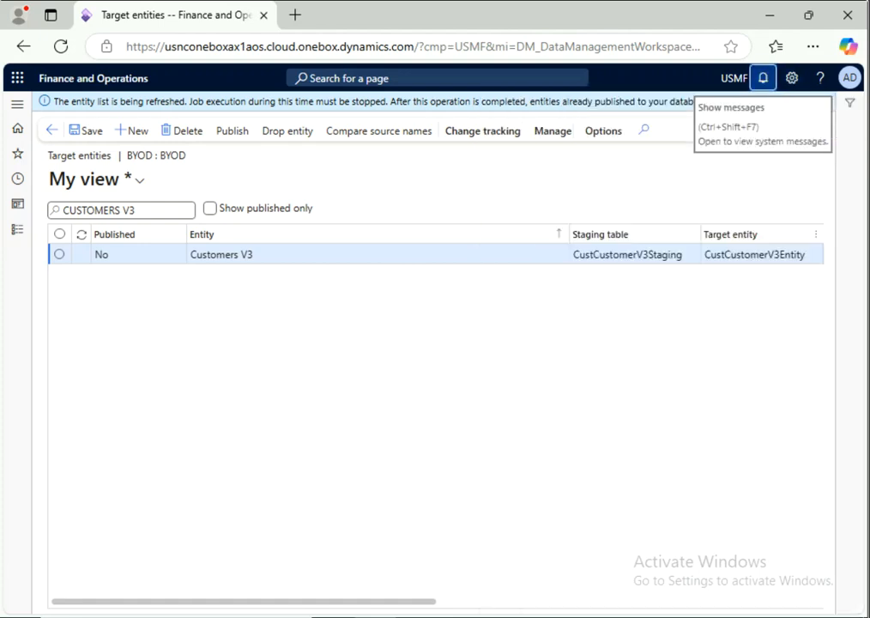
double_click(127, 210)
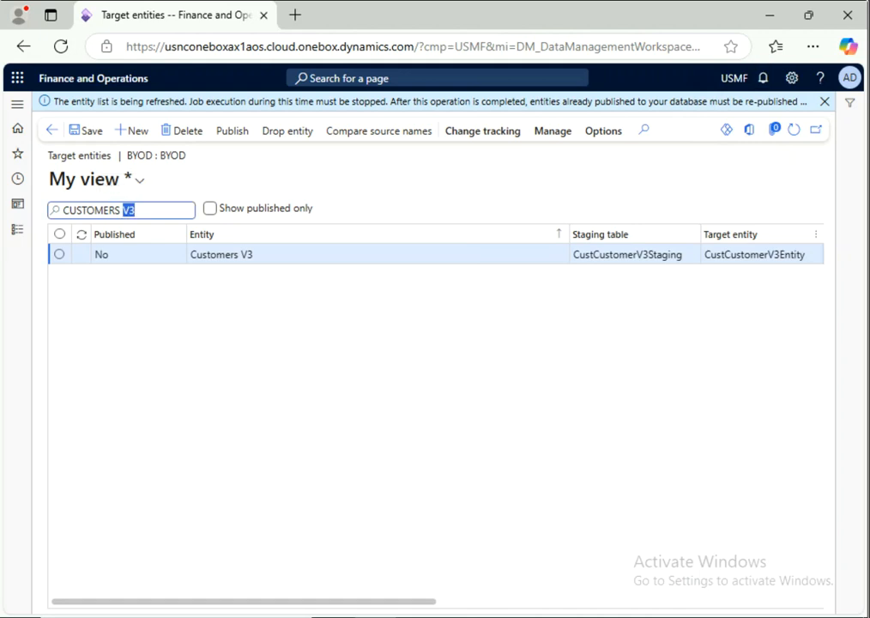
key("BackSpace")
key("BackSpace")
key("BackSpace")
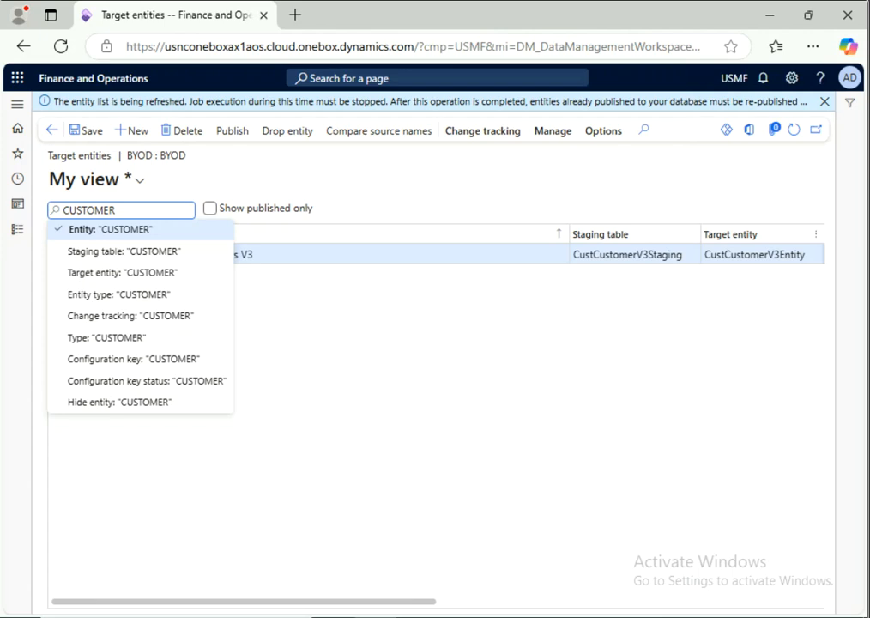
key("BackSpace")
key("BackSpace")
key("BackSpace")
key("BackSpace")
key("BackSpace")
key("BackSpace")
key("BackSpace")
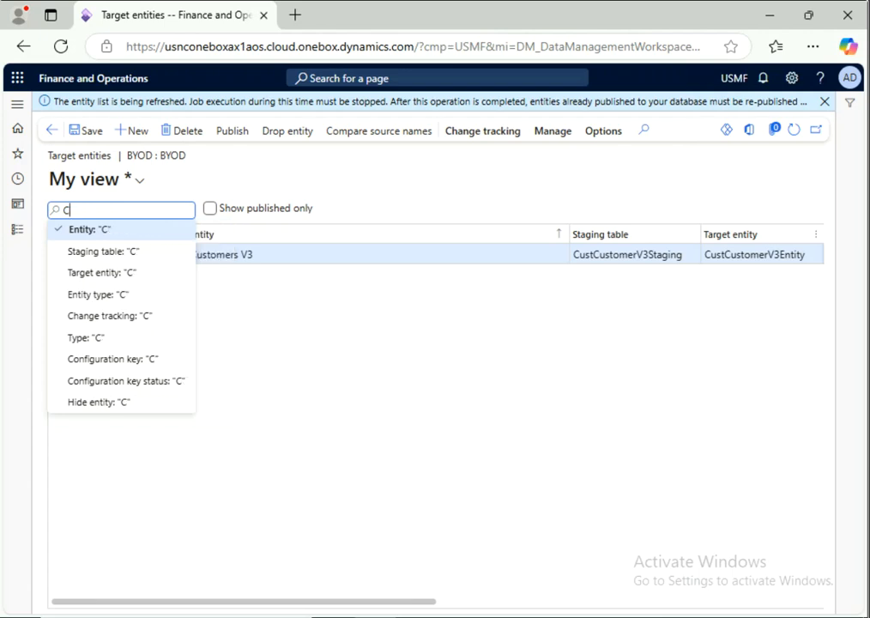
key("BackSpace")
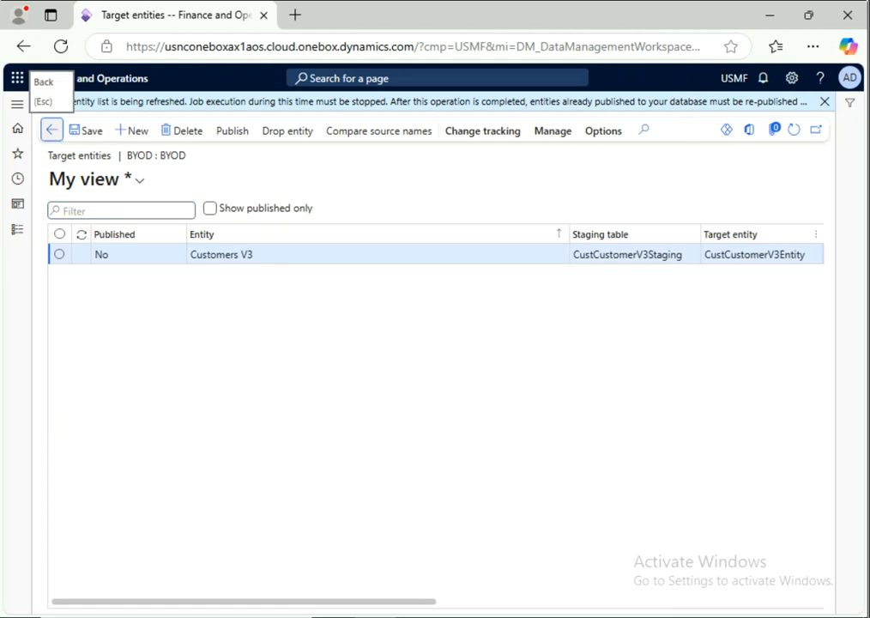
left_click(51, 130)
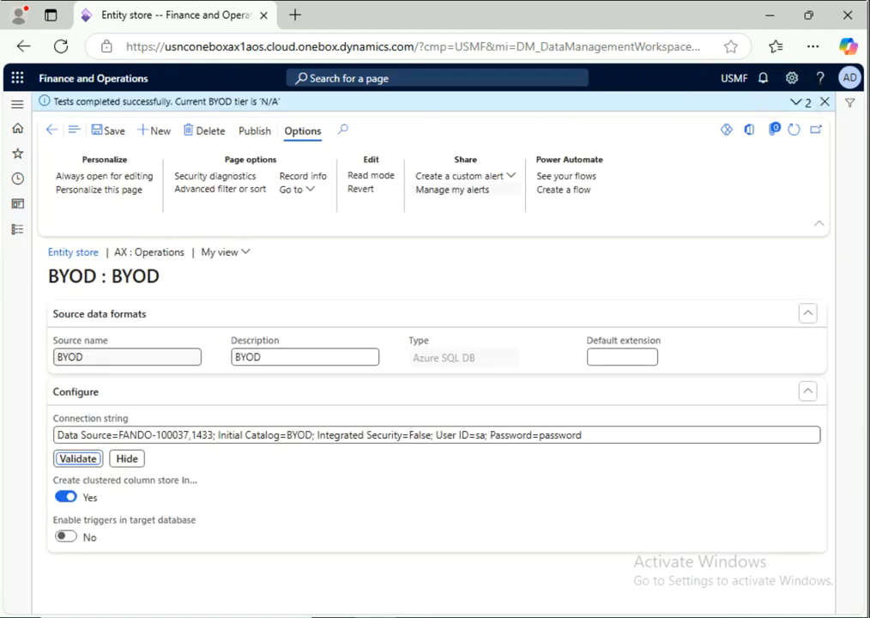
Step: Reopen the BYOD target entities and limit them to published entities only
left_click(254, 130)
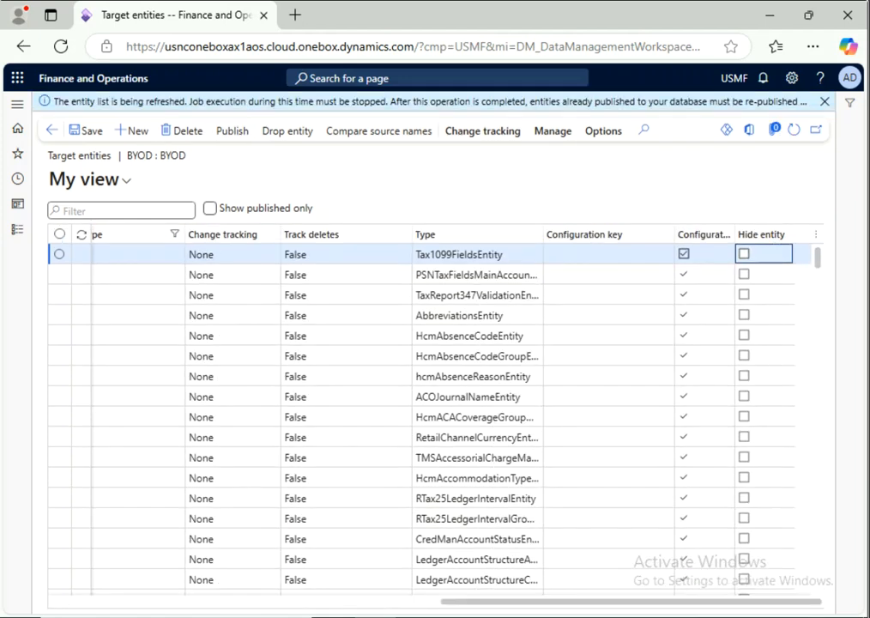
left_click(210, 208)
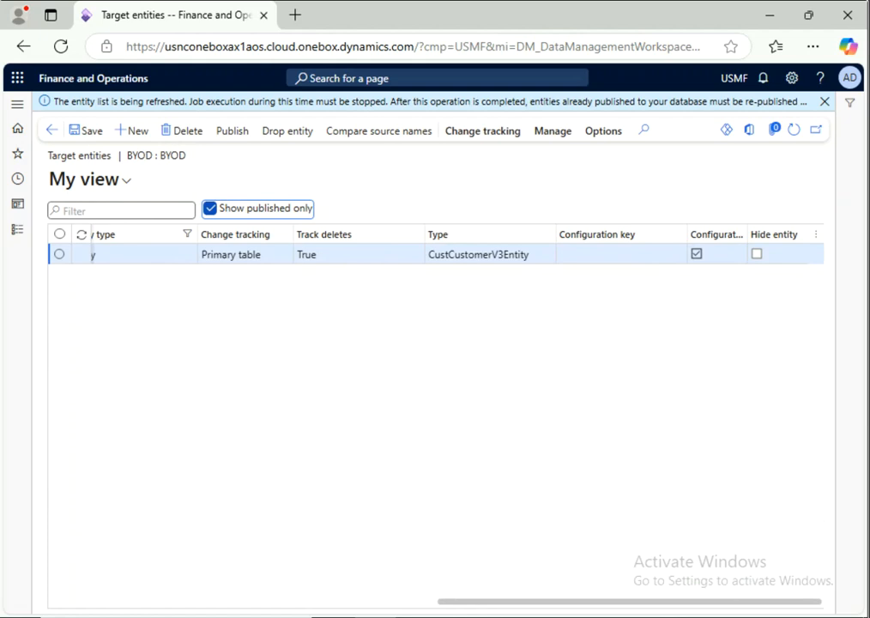
Step: Go to the Data management workspace through Favorites in the navigation pane
left_click_drag(629, 603, 243, 602)
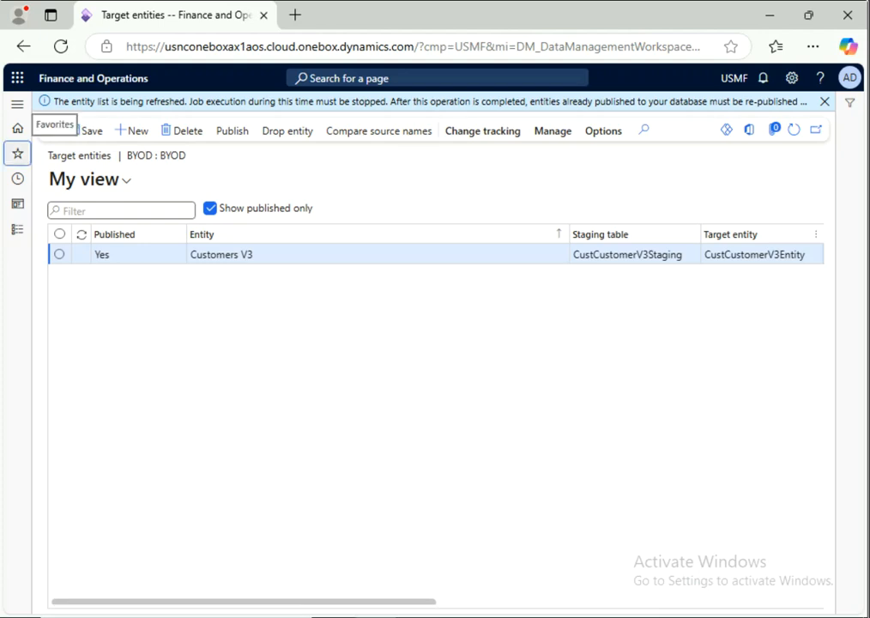
left_click(17, 153)
left_click(74, 179)
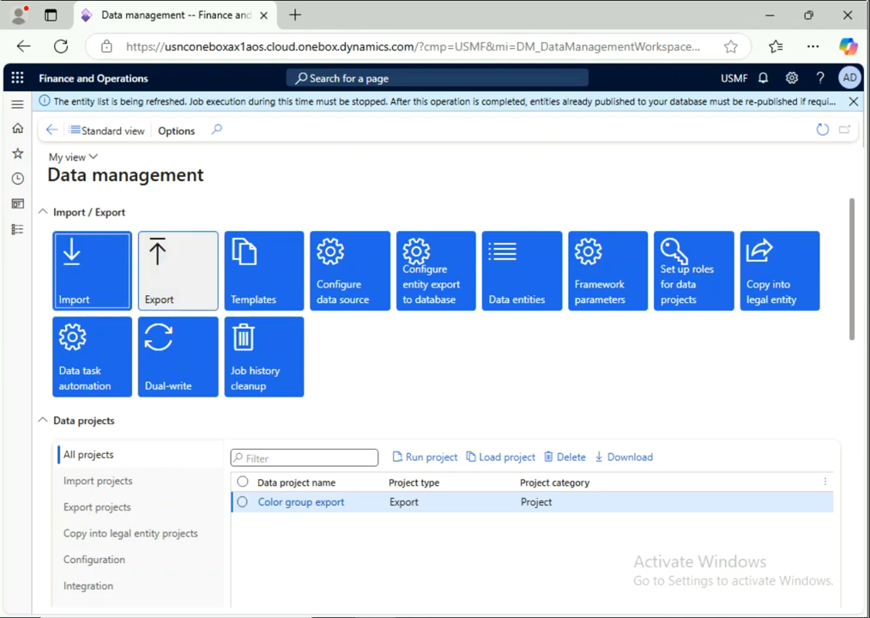
Step: Create an Export project with group name 'CustExportBYOD' and bring up Add entity
left_click(178, 270)
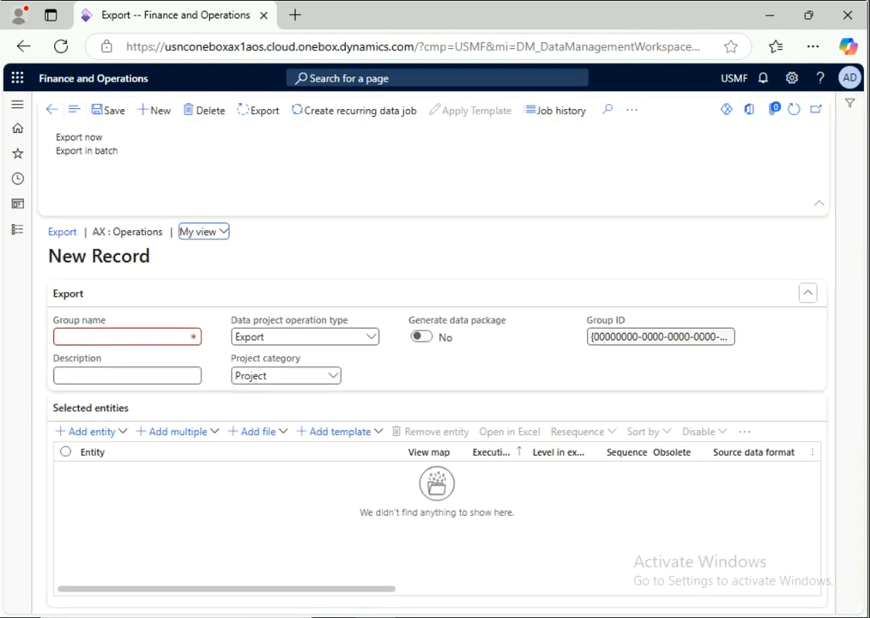
left_click(154, 336)
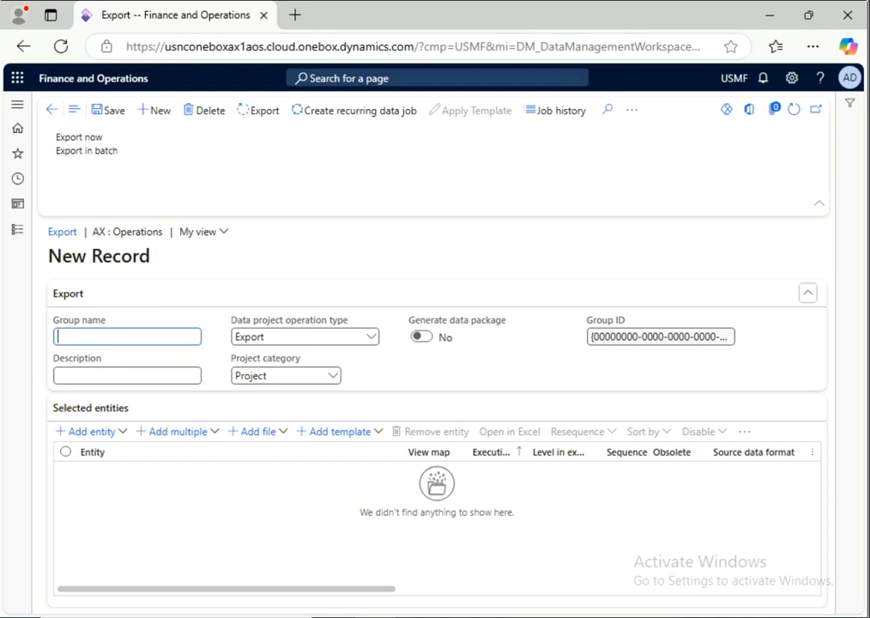
type("c")
key("BackSpace")
type("CustExportBYOD")
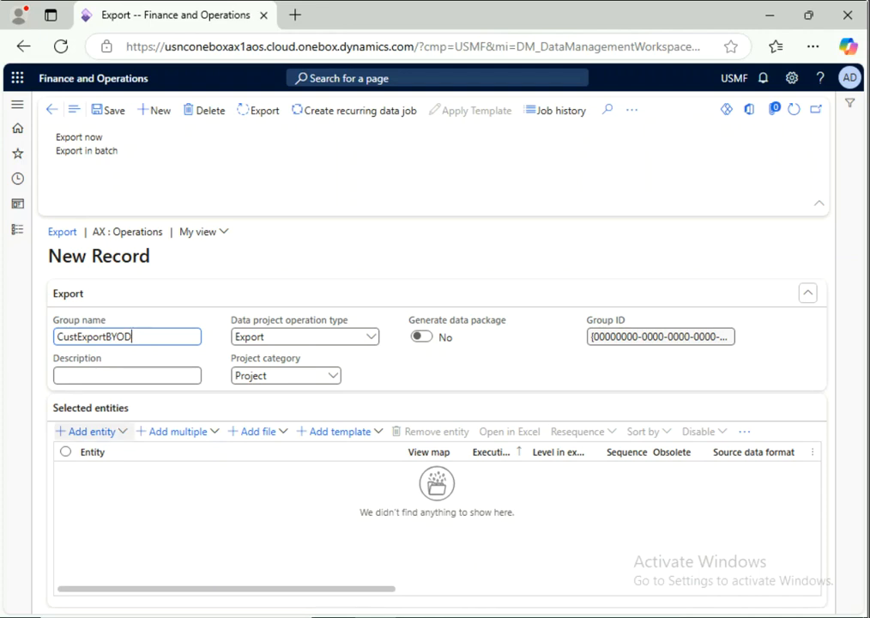
left_click(87, 430)
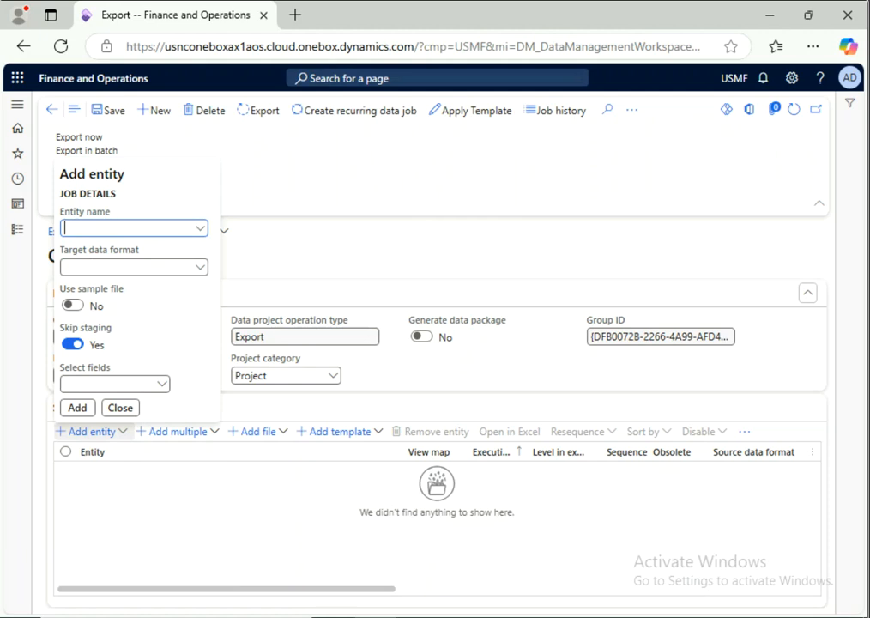
Step: Add the Customers V3 entity with BYOD as the target data format
type("CUSTOMERS V3")
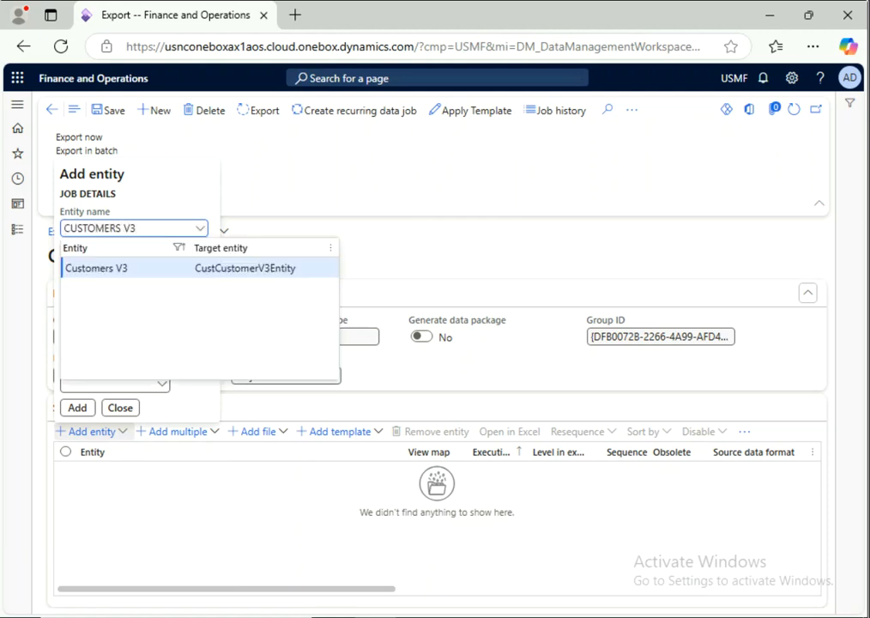
left_click(97, 268)
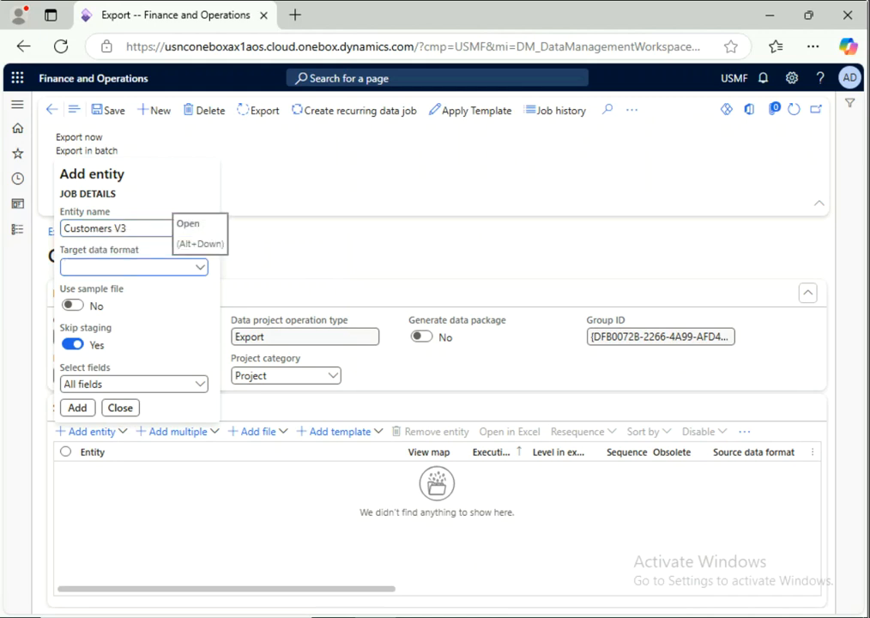
key("alt+Down")
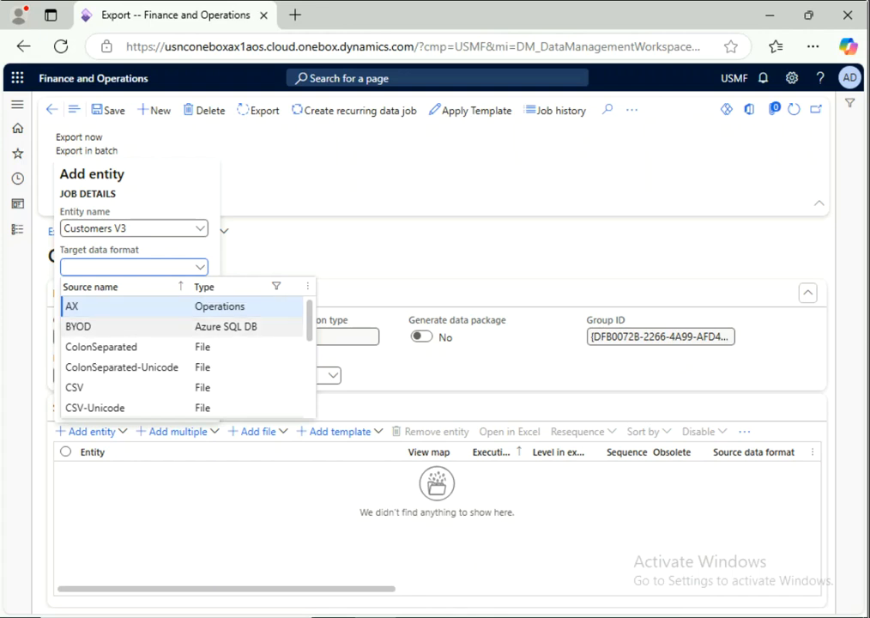
double_click(77, 326)
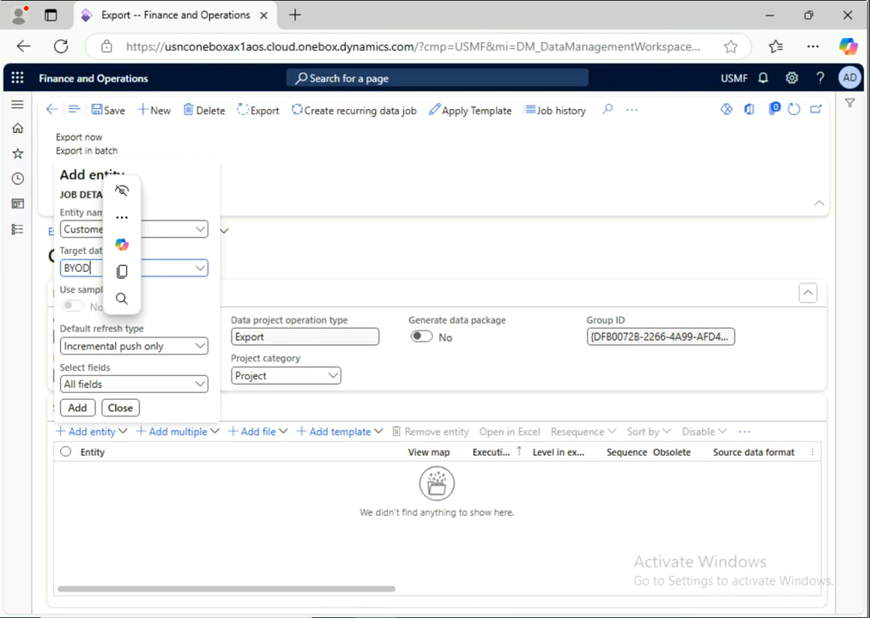
left_click(77, 408)
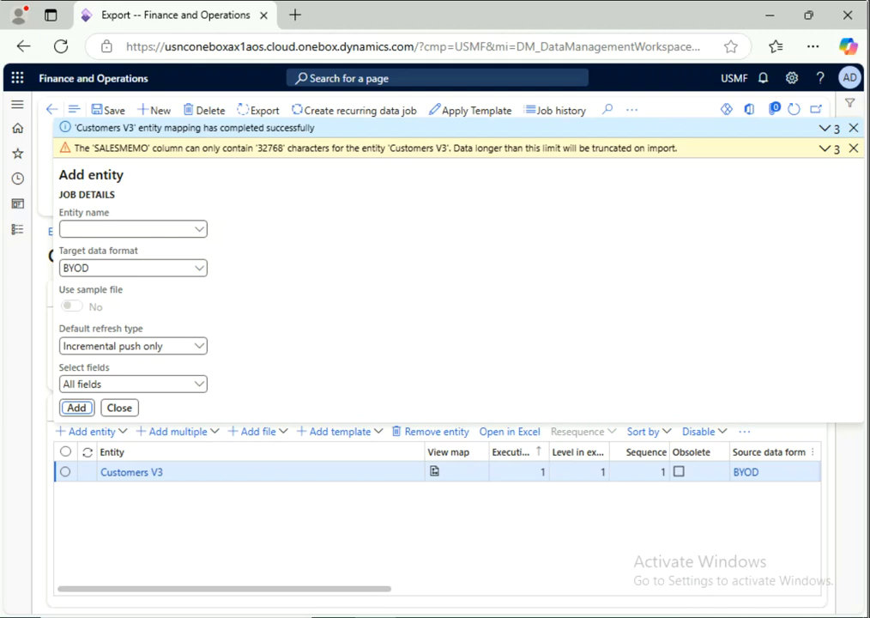
Step: Read the expanded mapping warnings, then close the Add entity form
left_click(829, 148)
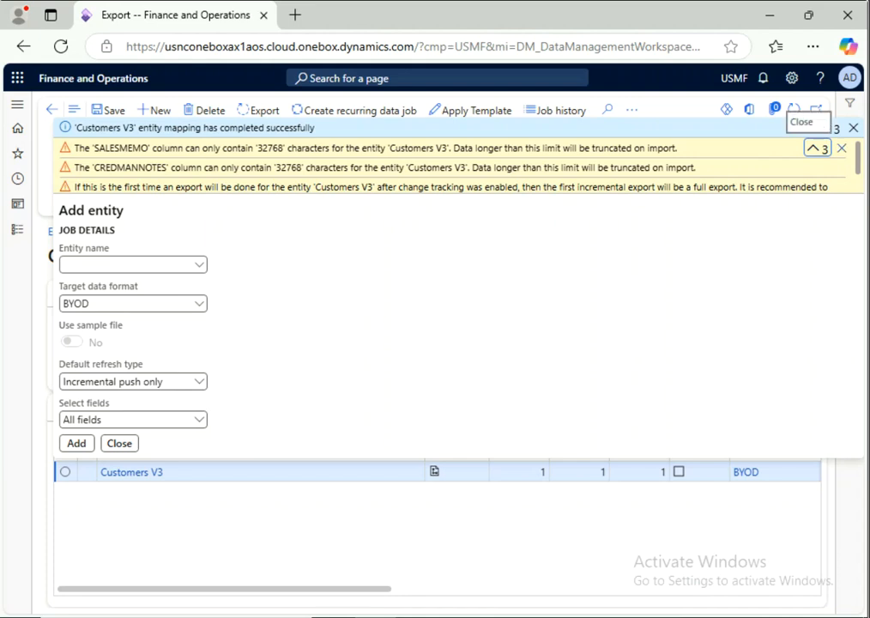
left_click(816, 149)
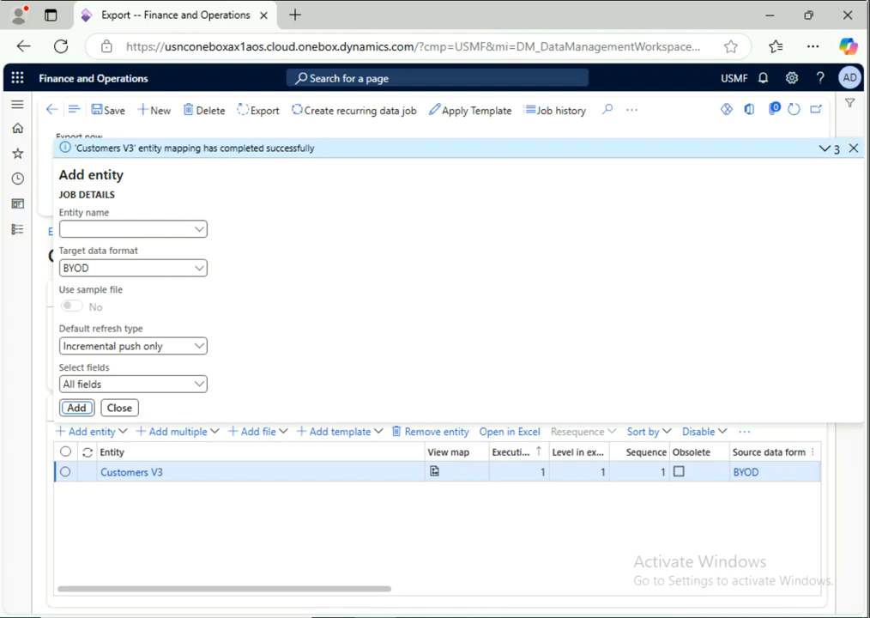
left_click(93, 113)
left_click(119, 408)
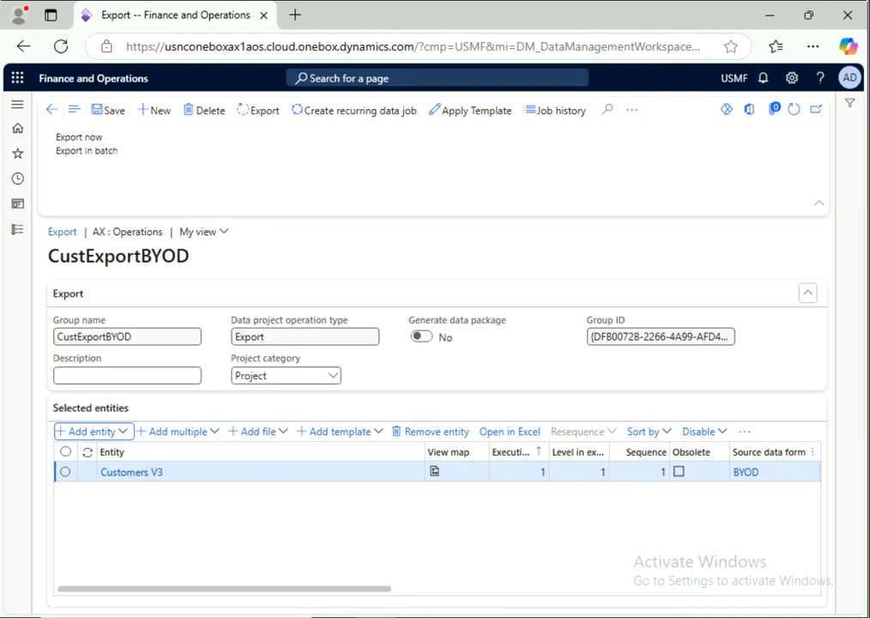
Step: Save CustExportBYOD, export 32 Customers V3 records now, and switch to SSMS
left_click(109, 109)
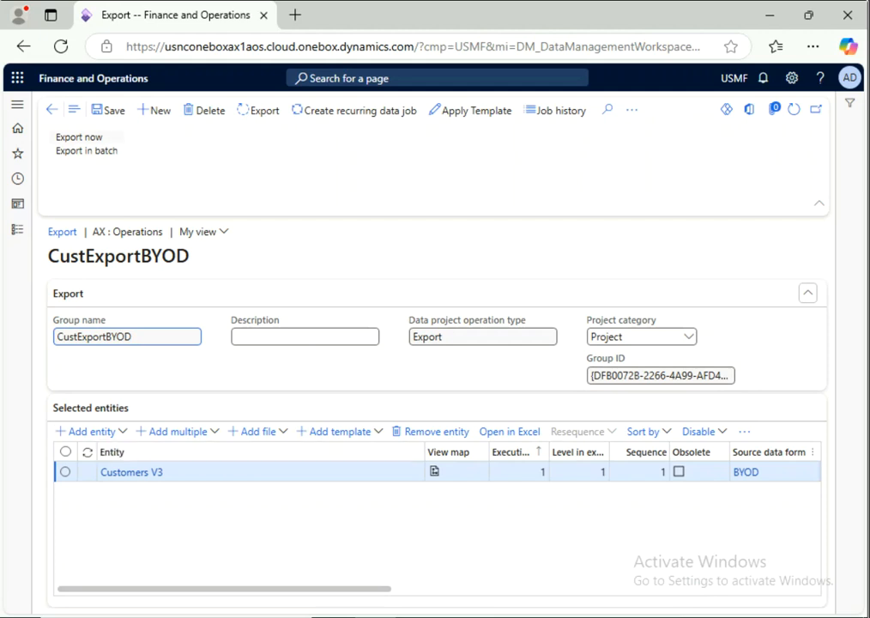
left_click(86, 137)
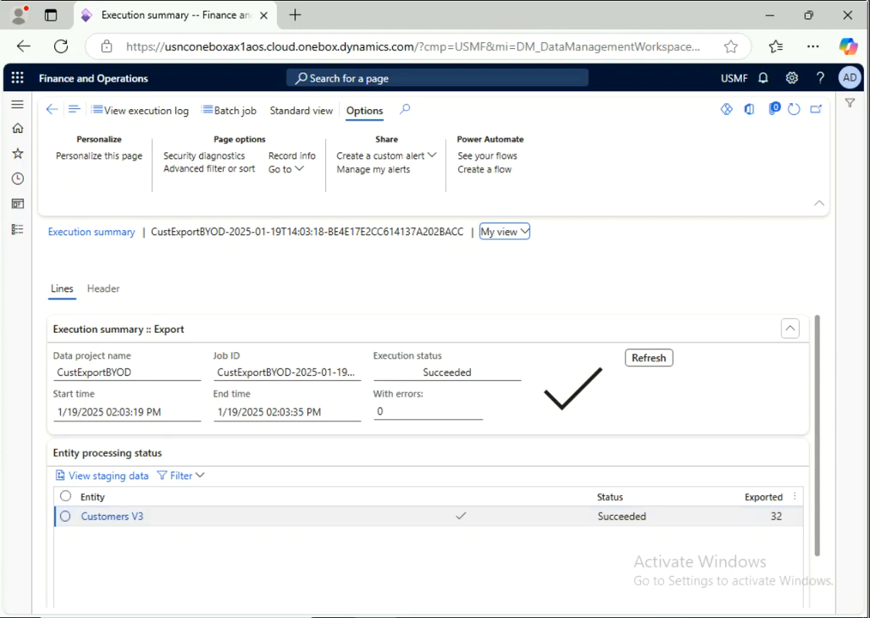
key("alt+Tab")
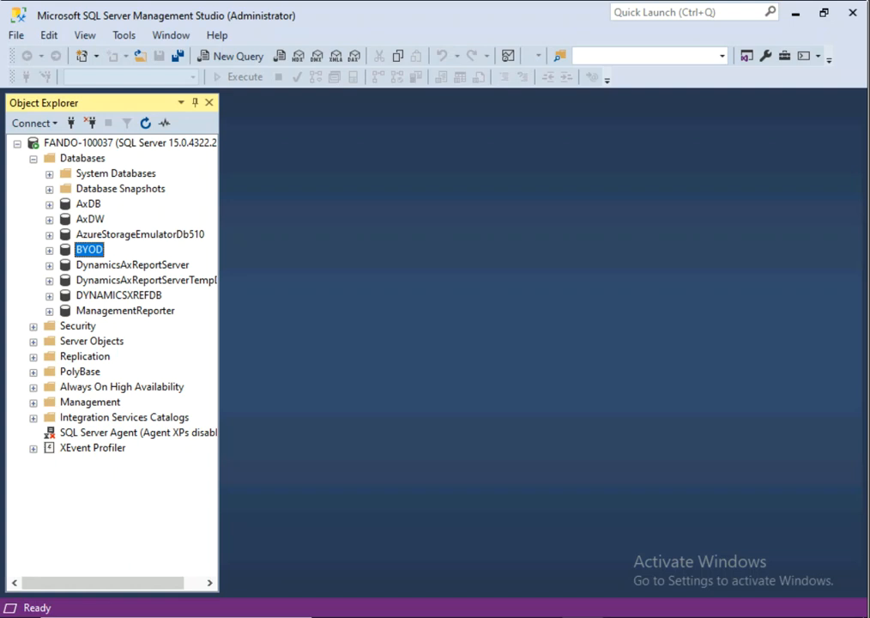
Step: Expand BYOD > Tables and run Select Top 1000 Rows on dbo.CustCustomerV3Staging
left_click(50, 250)
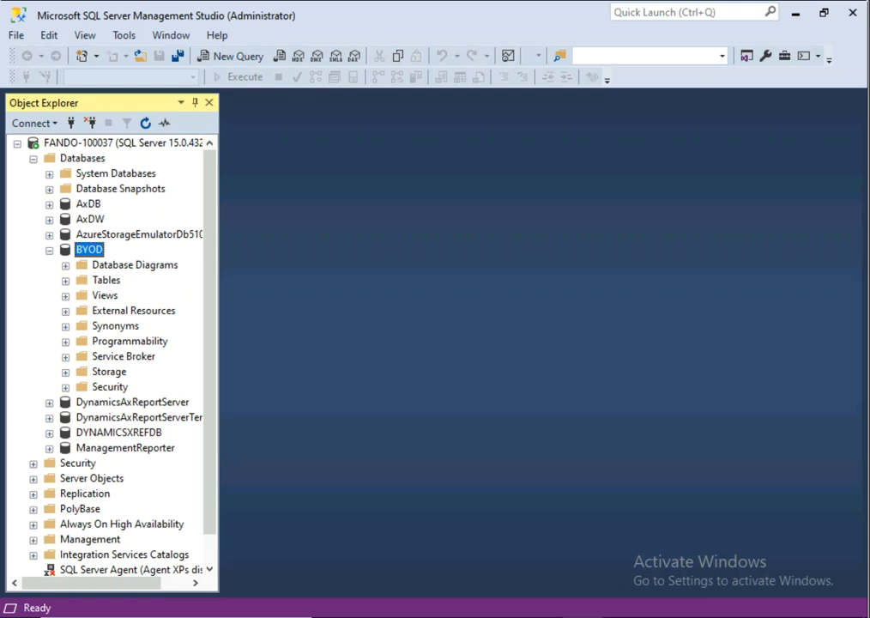
left_click(66, 280)
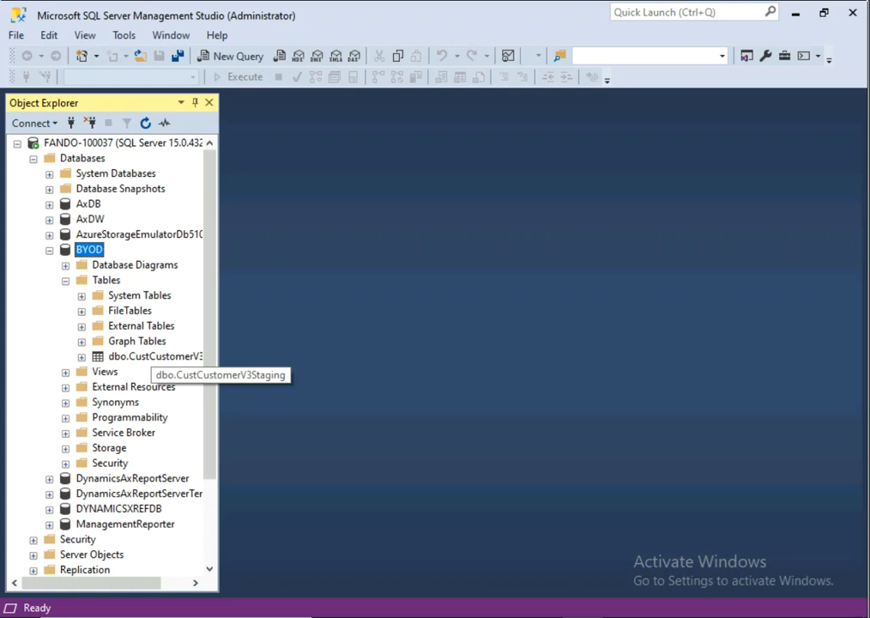
left_click_drag(101, 582, 125, 583)
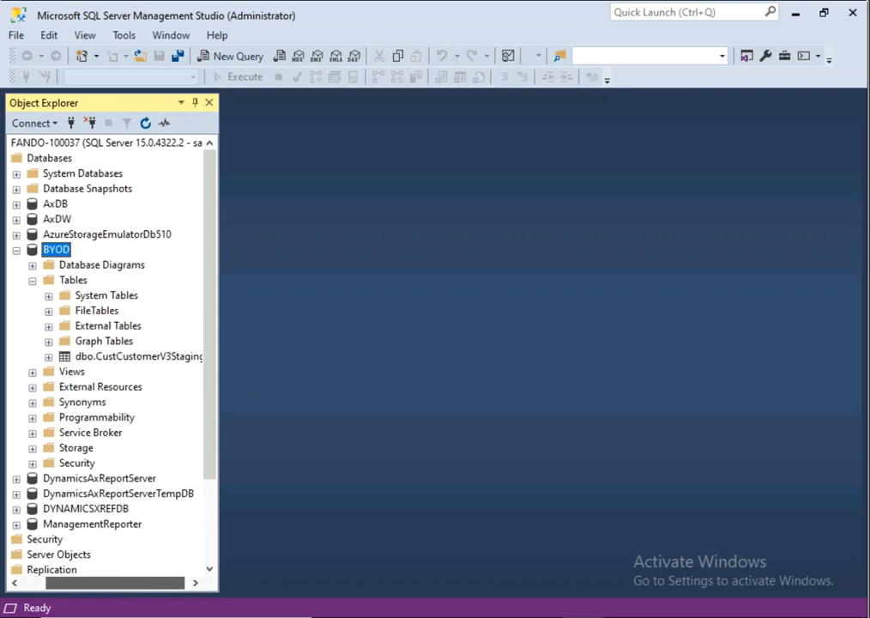
left_click_drag(124, 582, 125, 582)
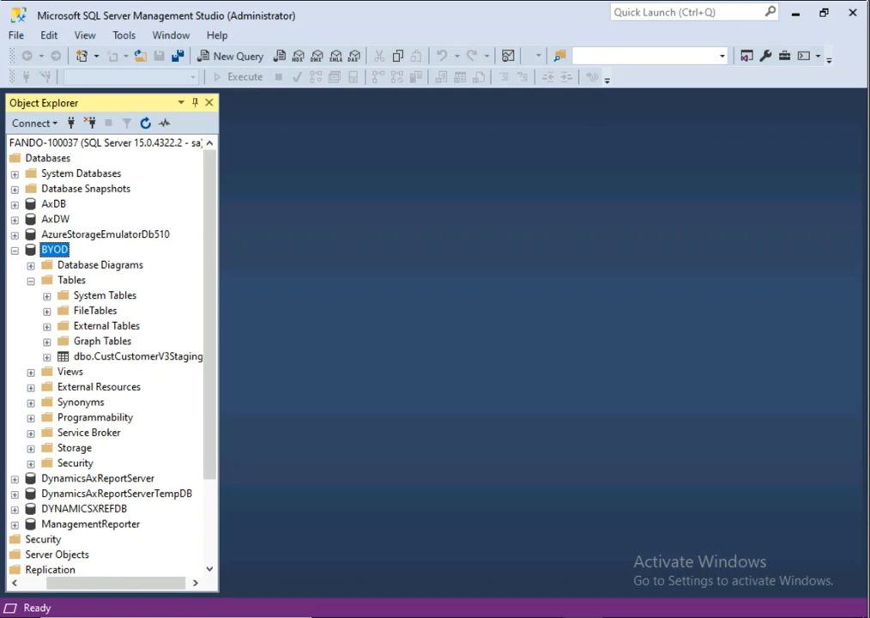
right_click(111, 356)
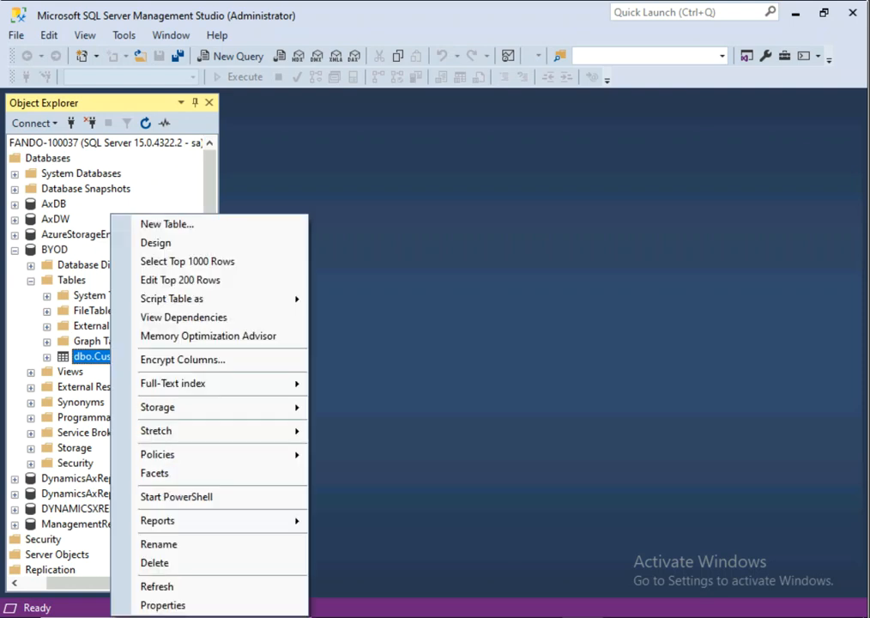
left_click(187, 261)
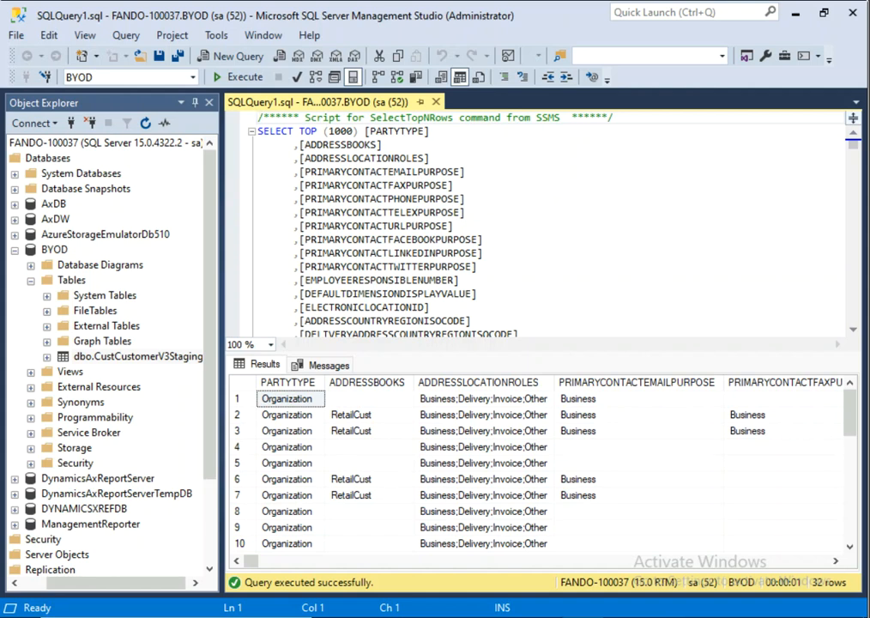
Step: Review the 32 exported Organization customer rows in the results grid
left_click(55, 249)
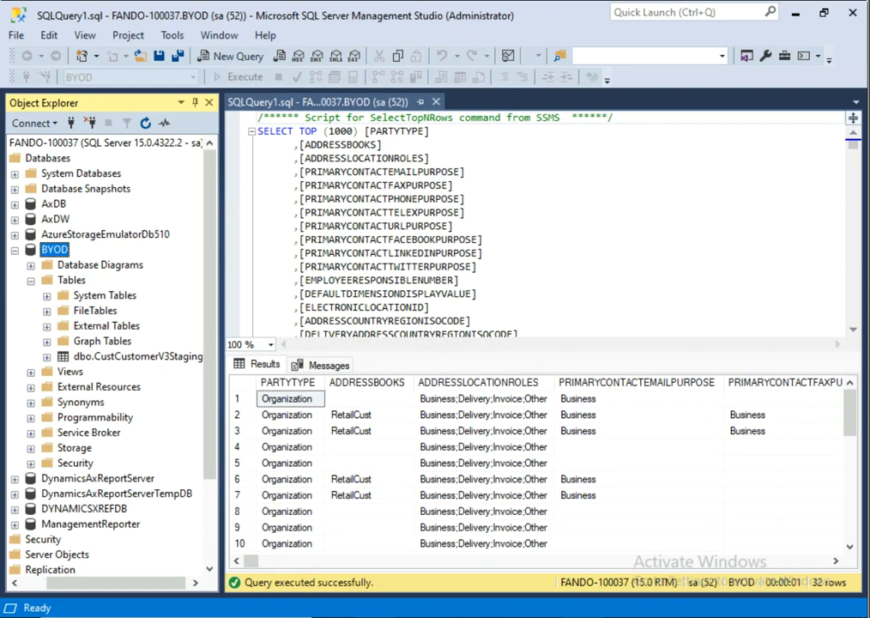
mouse_move(375, 610)
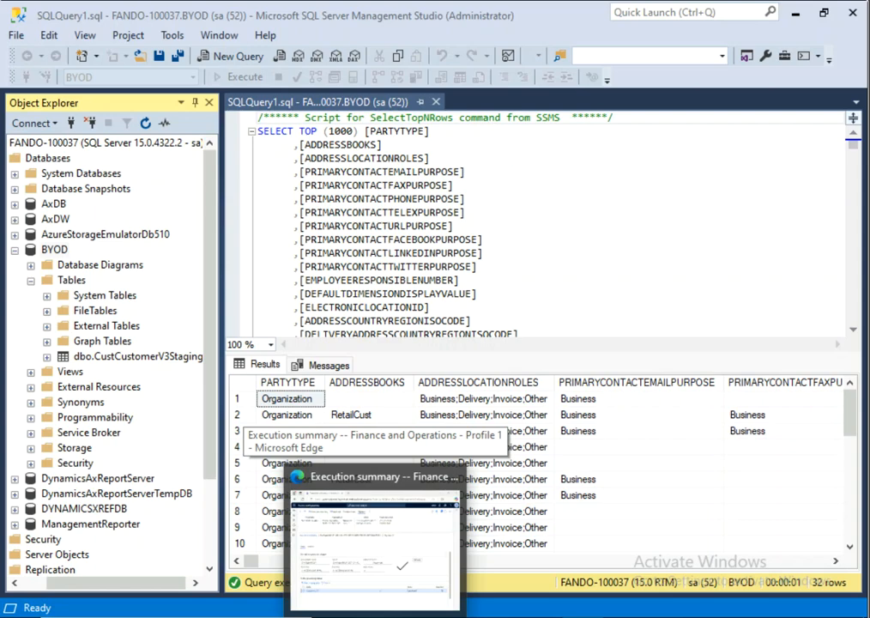
Step: Select the Customers V3 row in the execution summary, then open the Accounts receivable module
left_click(375, 532)
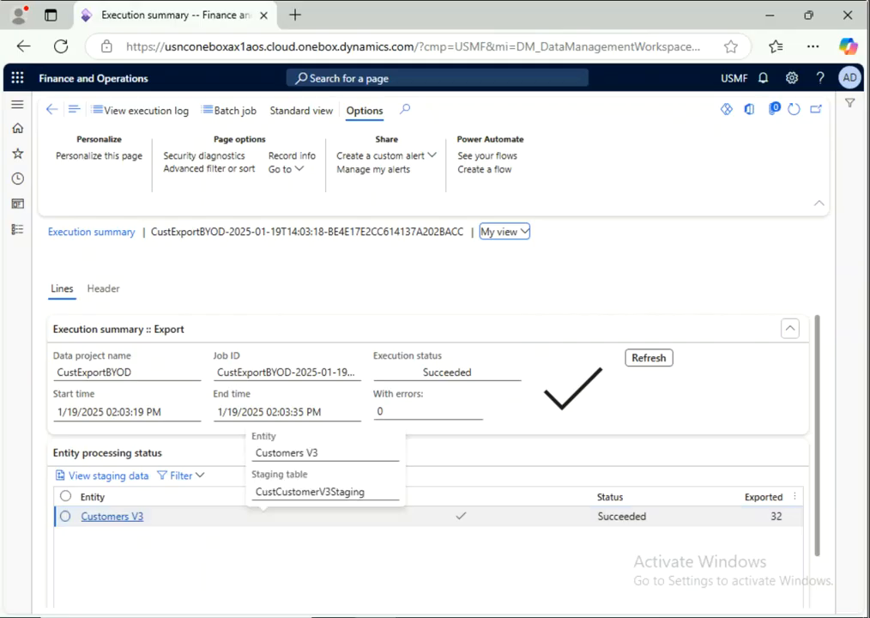
left_click(206, 516)
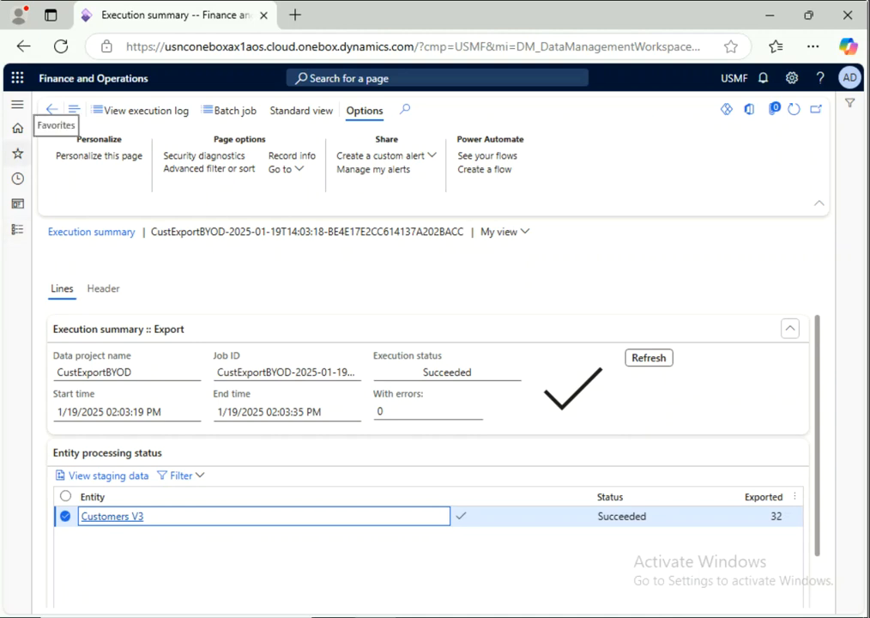
left_click(17, 229)
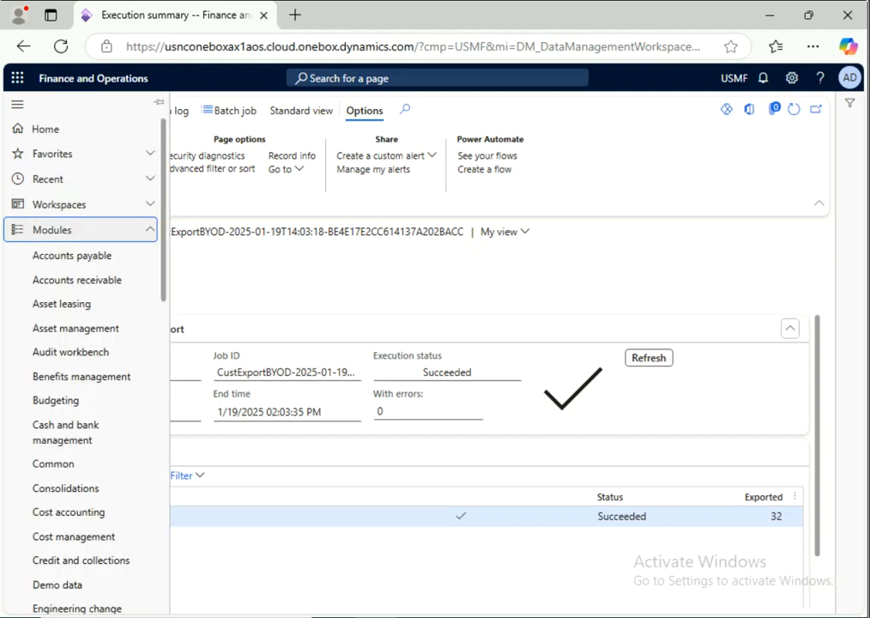
left_click(77, 279)
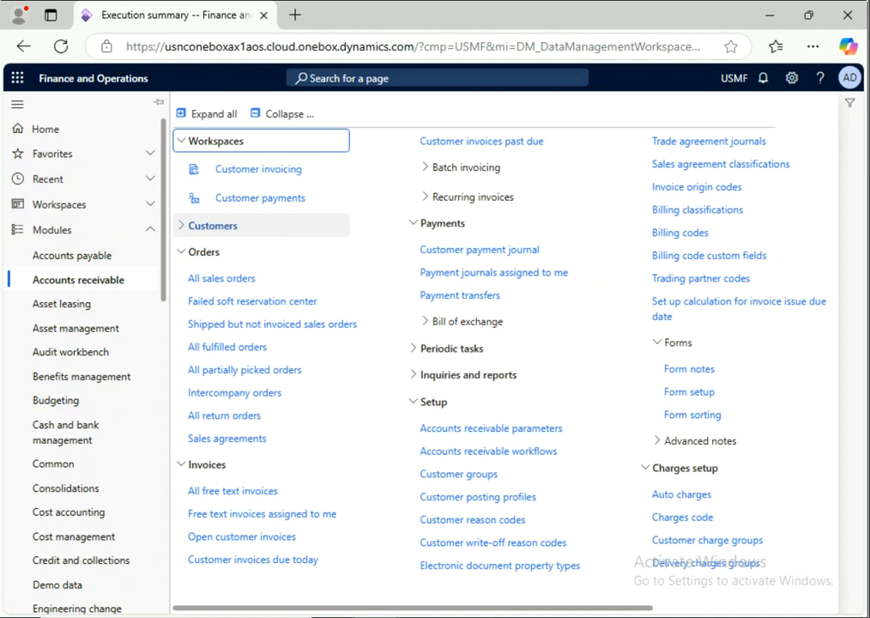
Step: Open All customers under Accounts receivable > Customers and start a new customer record
left_click(213, 225)
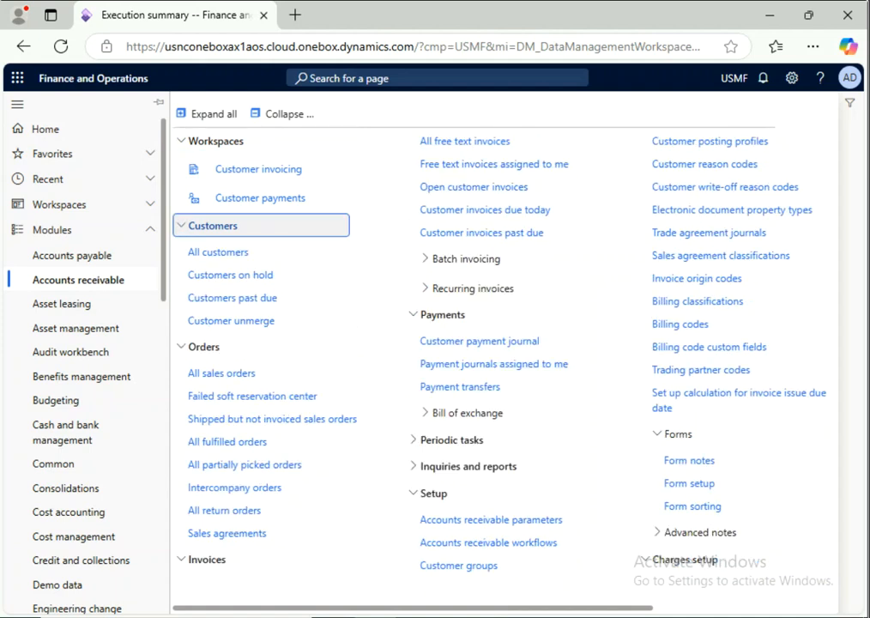
left_click(218, 252)
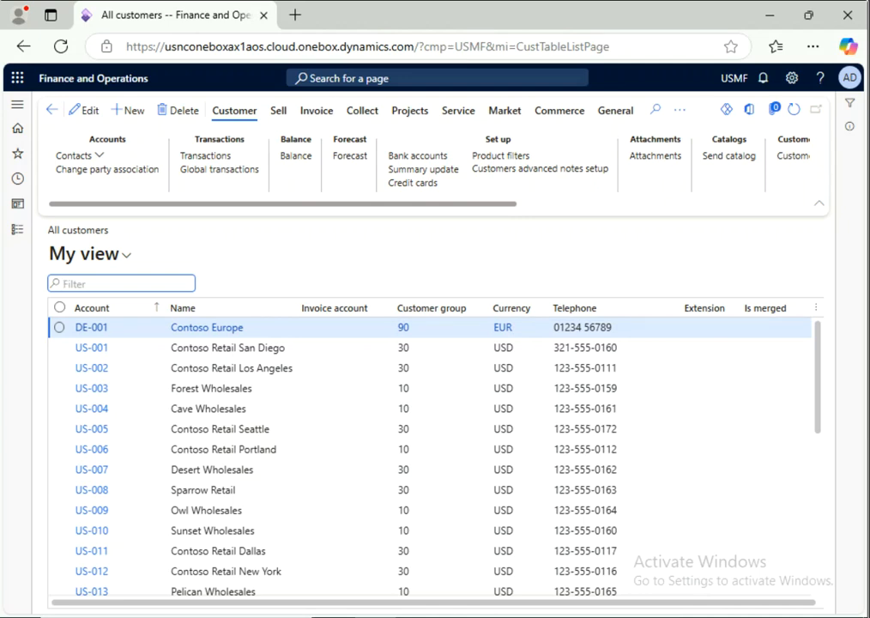
left_click(129, 110)
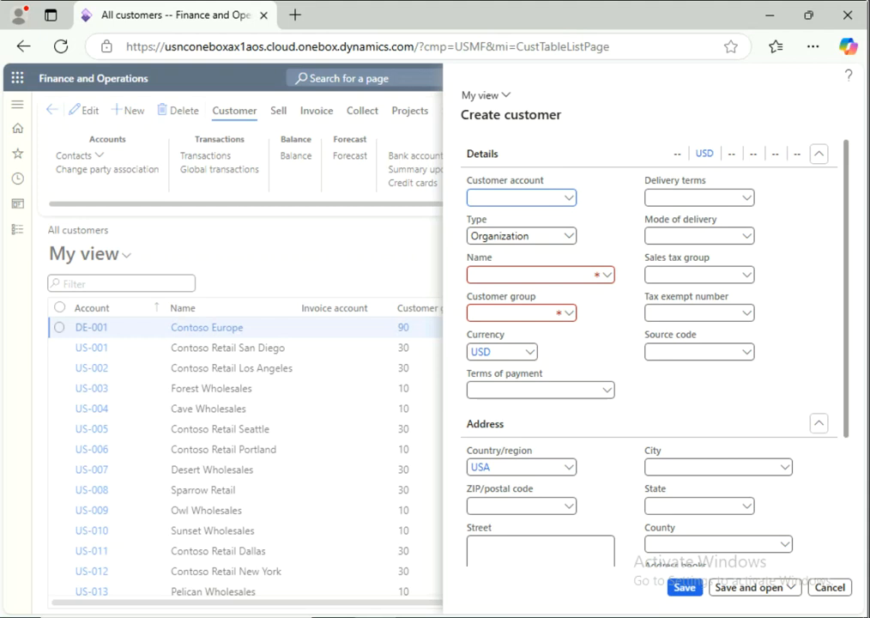
Step: Try entering Test01 in the Customer account field, then clear it
key("shift+Tab")
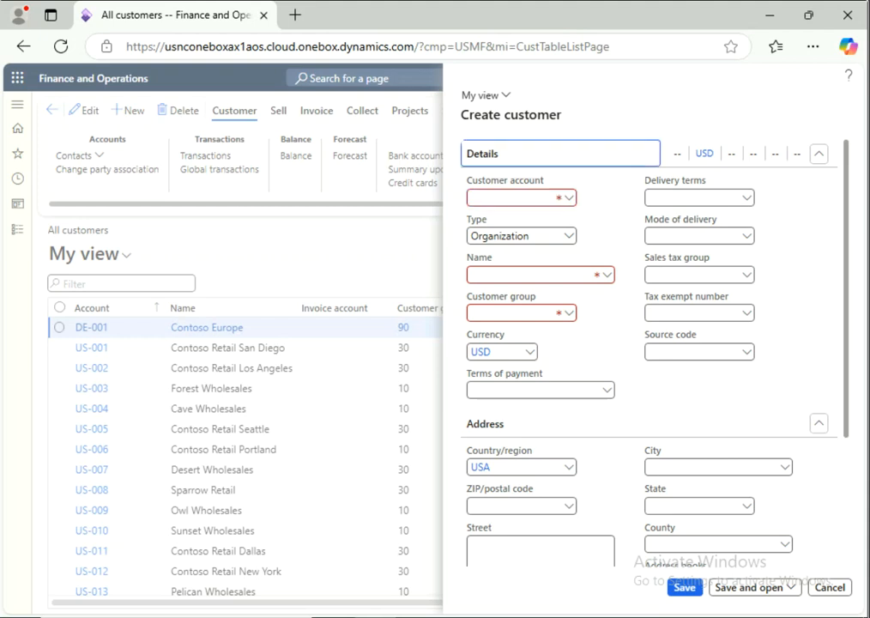
key("Return")
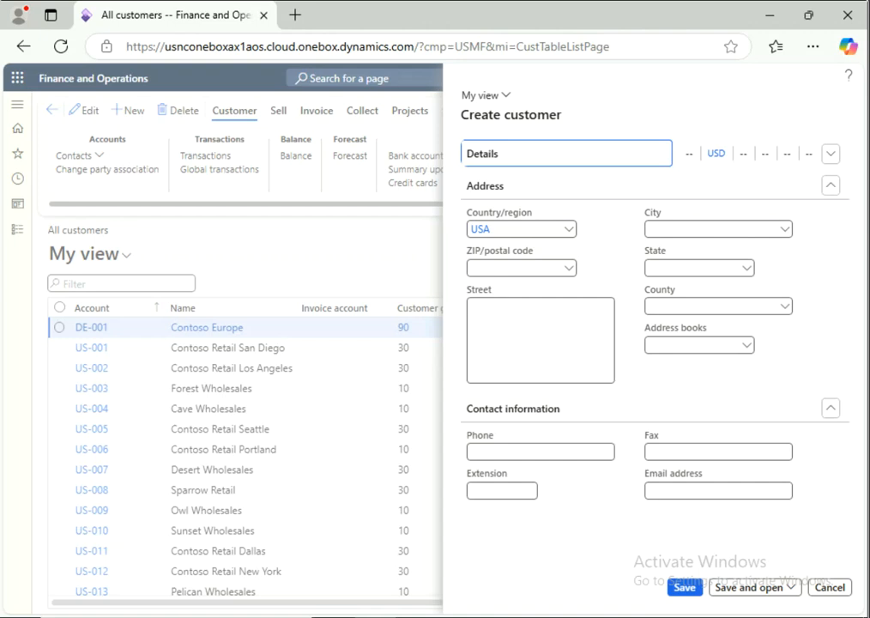
key("Return")
key("Tab")
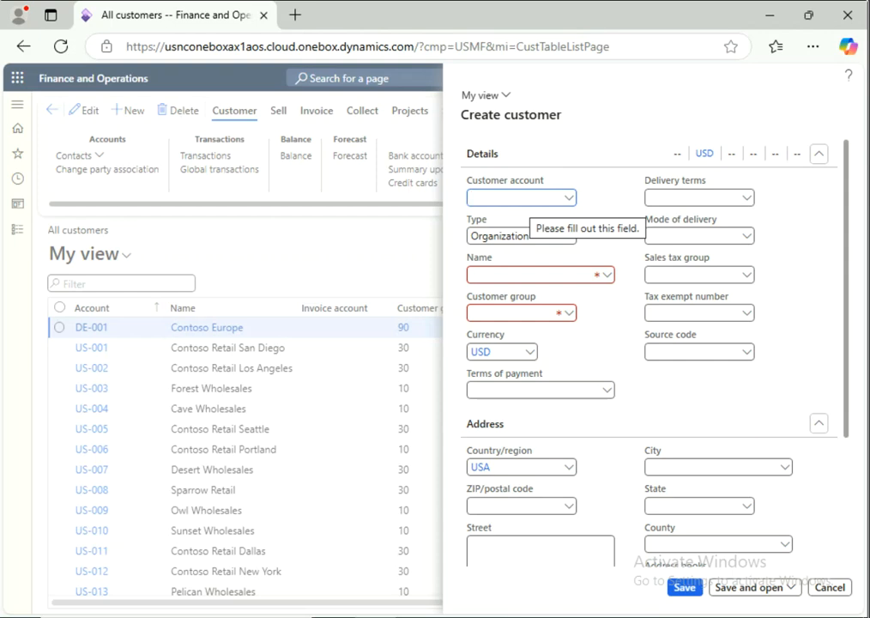
type("Test")
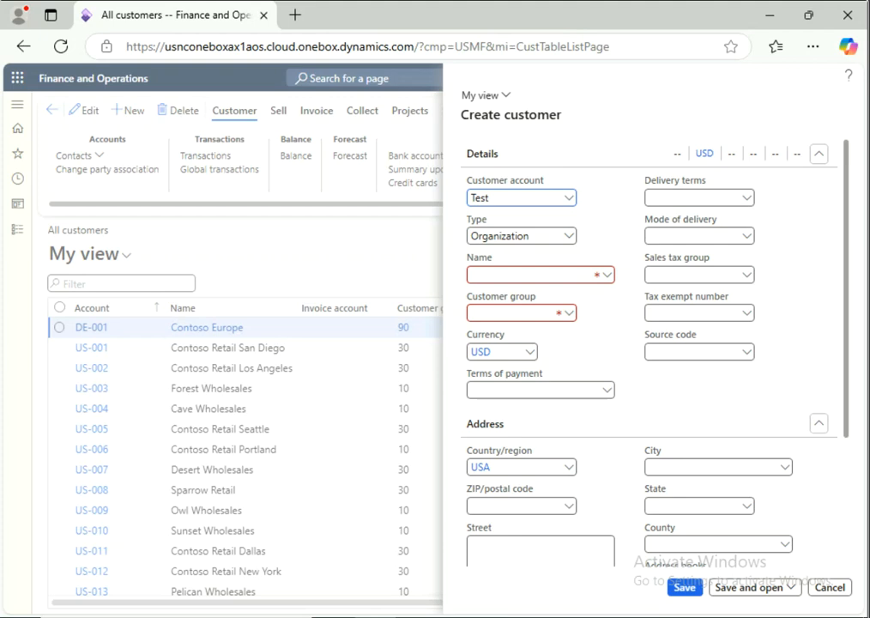
type("01")
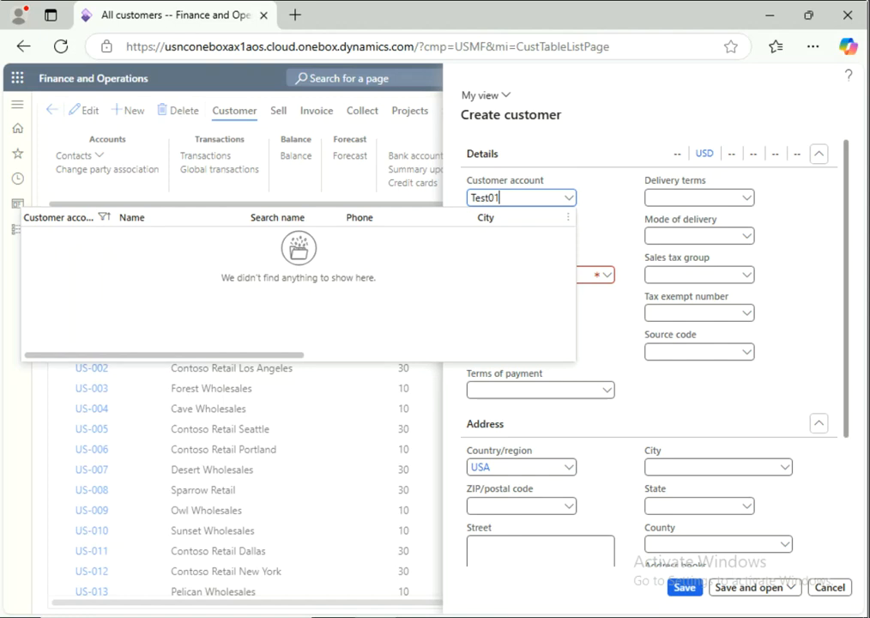
key("Escape")
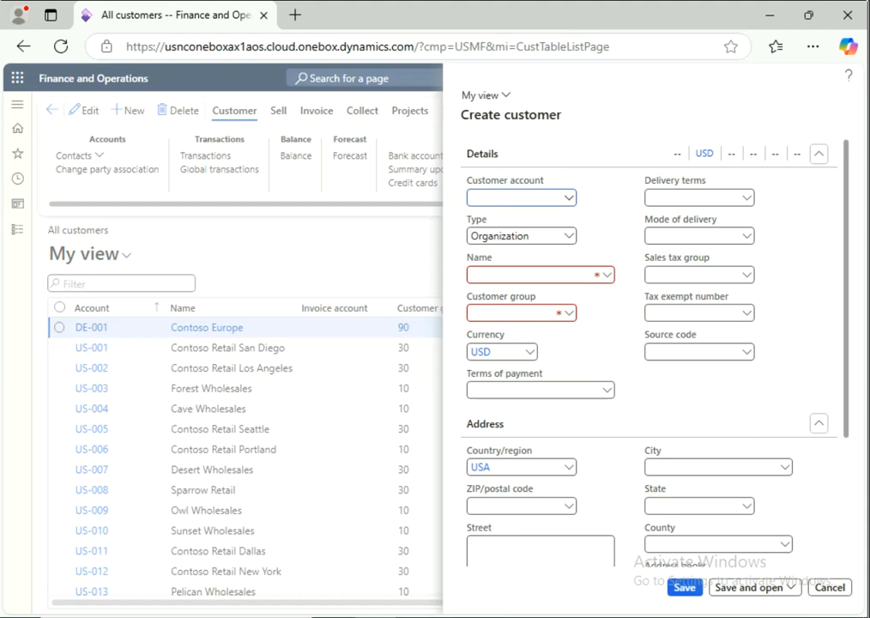
Step: Check existing accounts in the lookup filtered on 'demo', then set the account to Test01
left_click(569, 197)
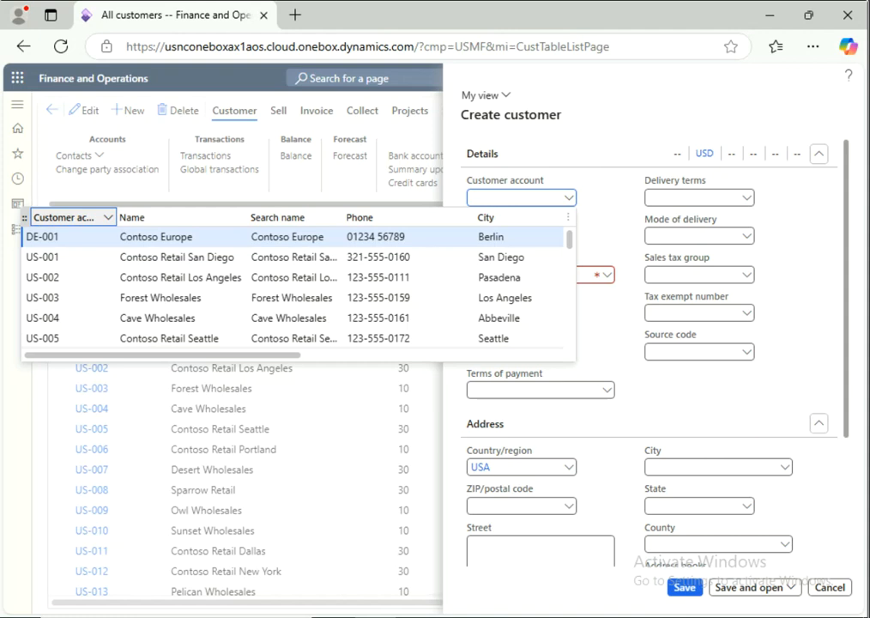
left_click(108, 217)
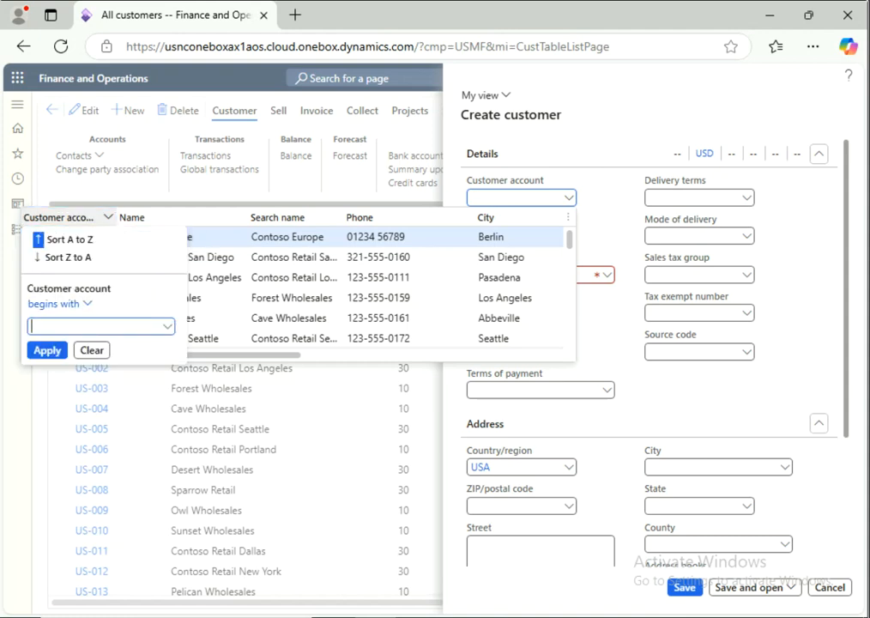
type("demo")
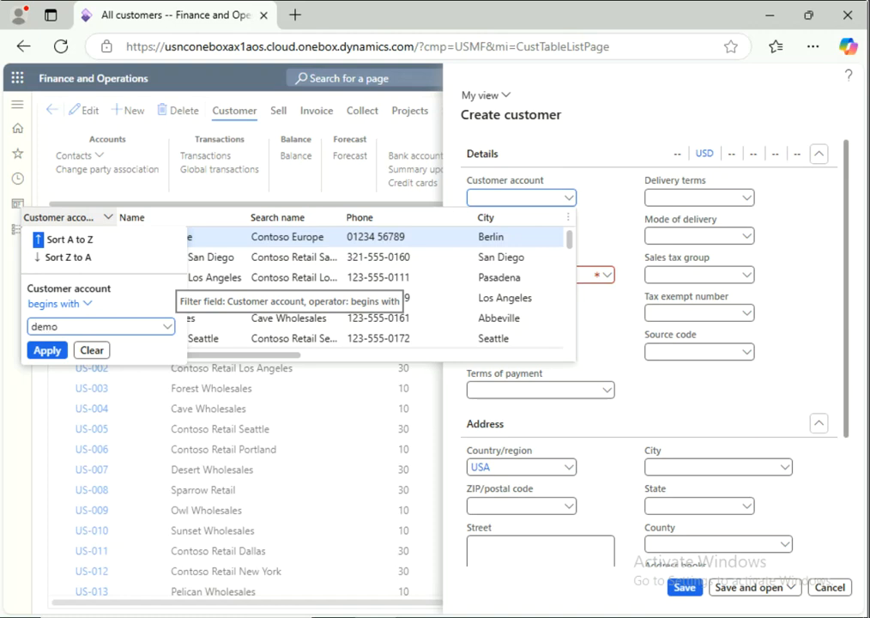
left_click(47, 350)
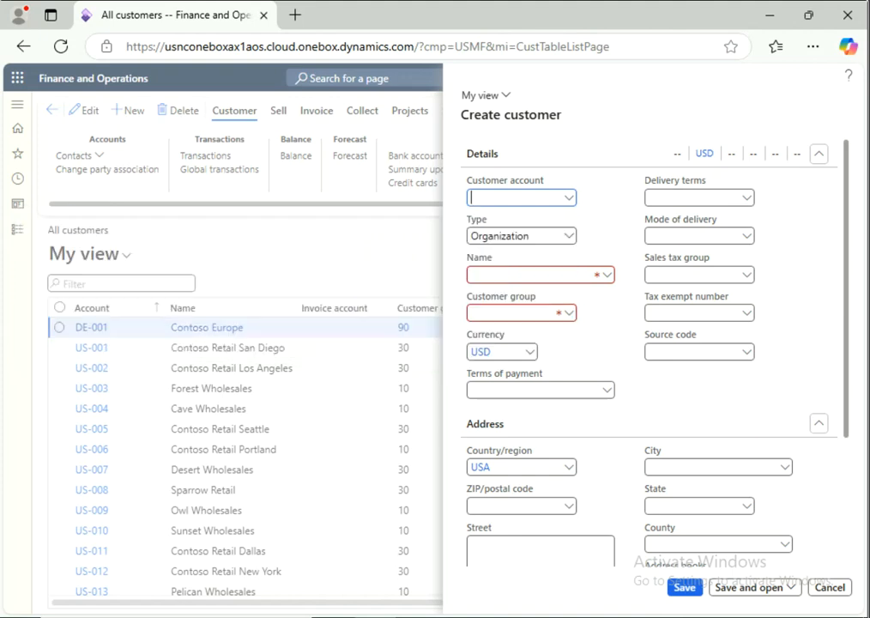
type("Test01")
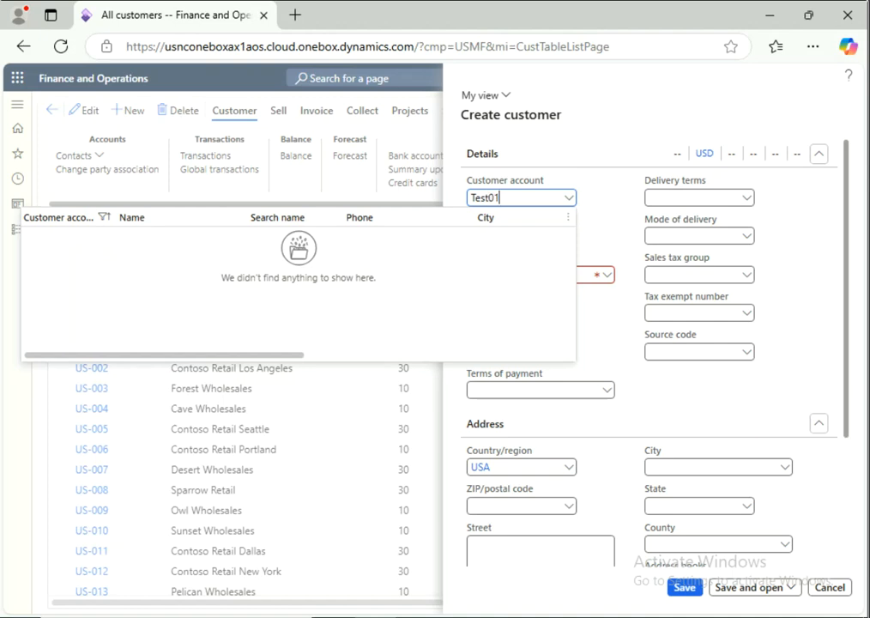
key("Tab")
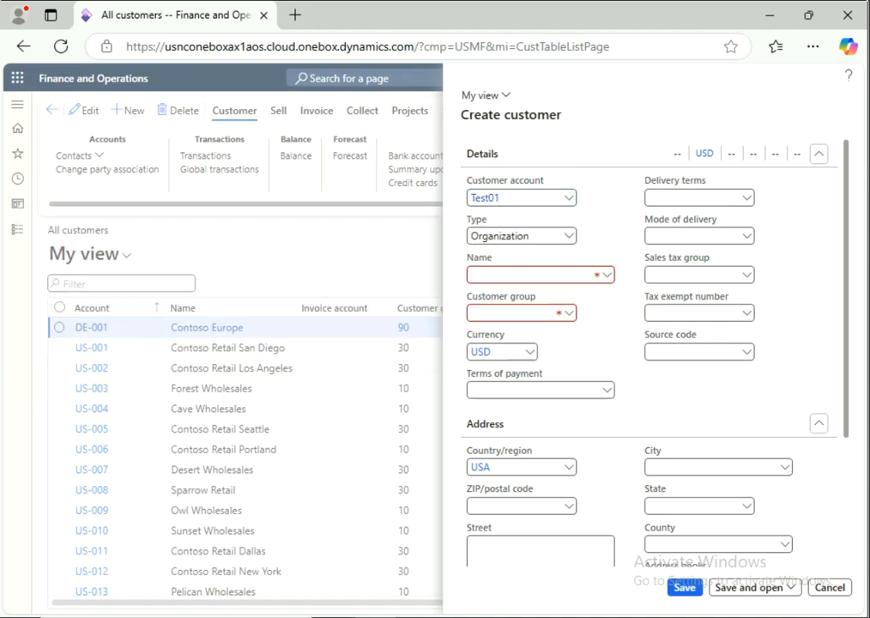
Step: Name the customer 'Test Customer', assign customer group 10, and save Test01
left_click(536, 275)
type("test")
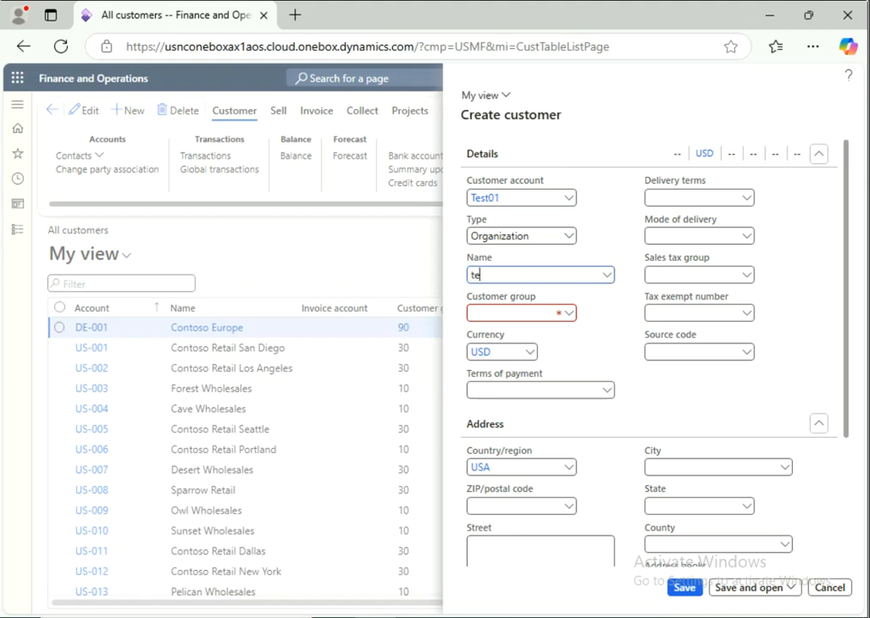
key("BackSpace")
key("BackSpace")
key("BackSpace")
key("BackSpace")
type("test")
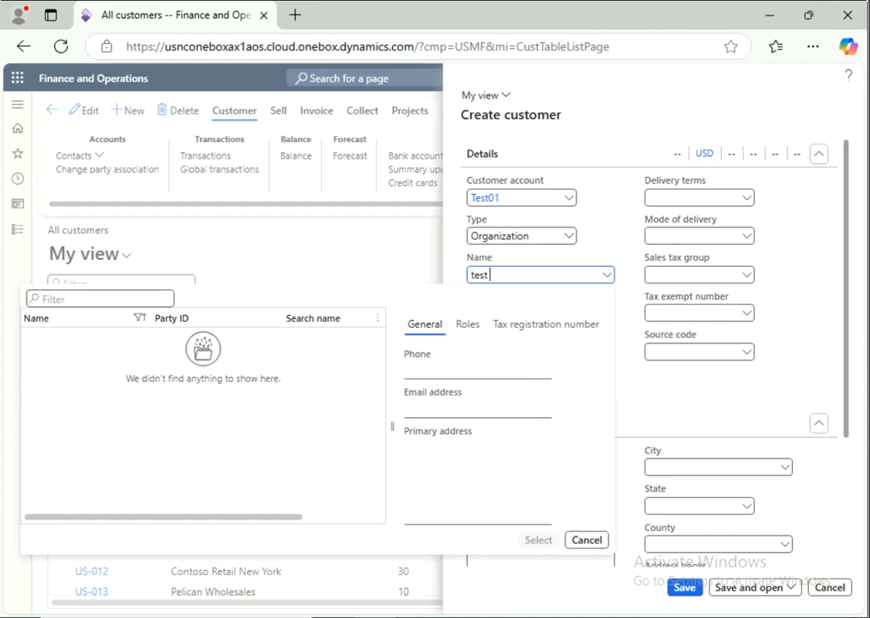
key("BackSpace")
key("BackSpace")
key("BackSpace")
key("BackSpace")
type("Tes")
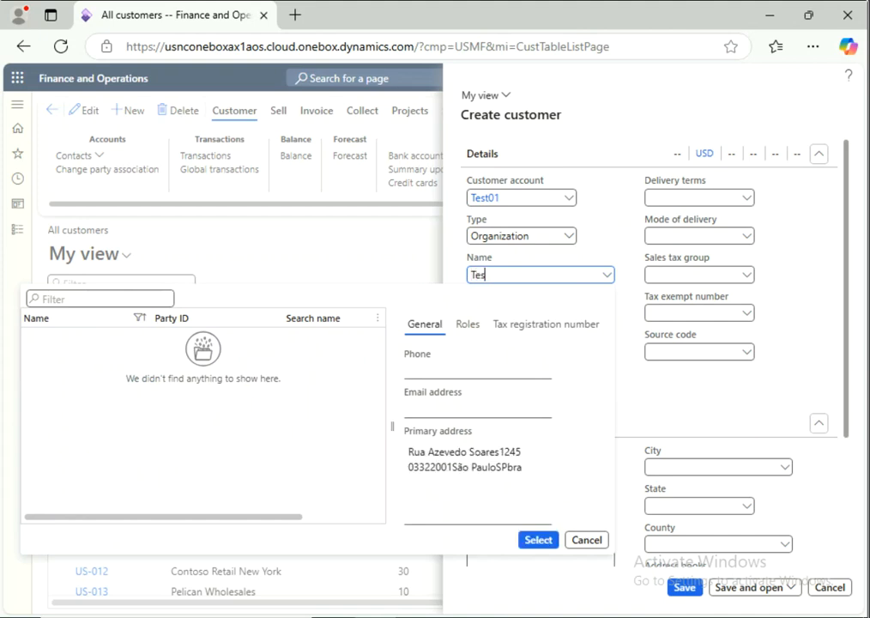
type("t Customer")
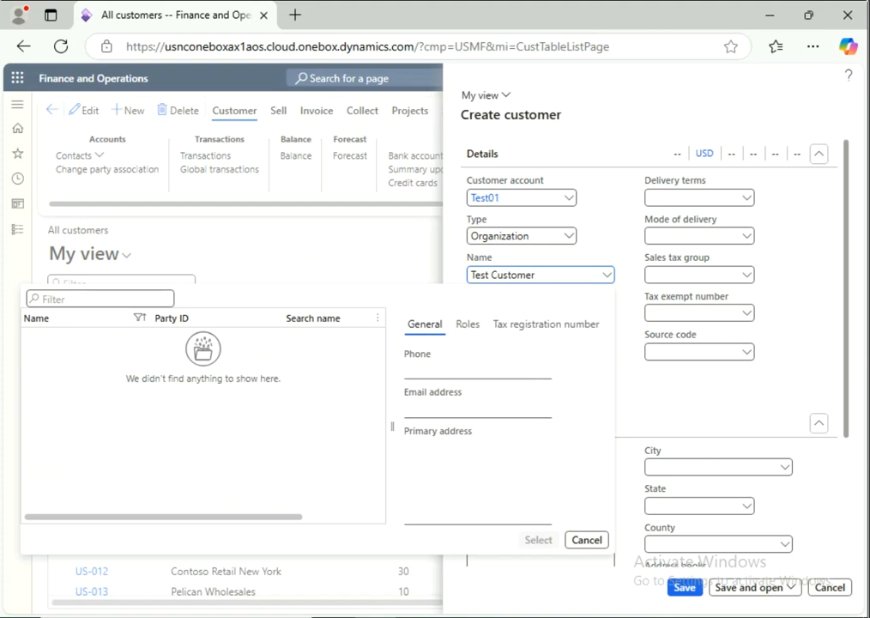
key("Tab")
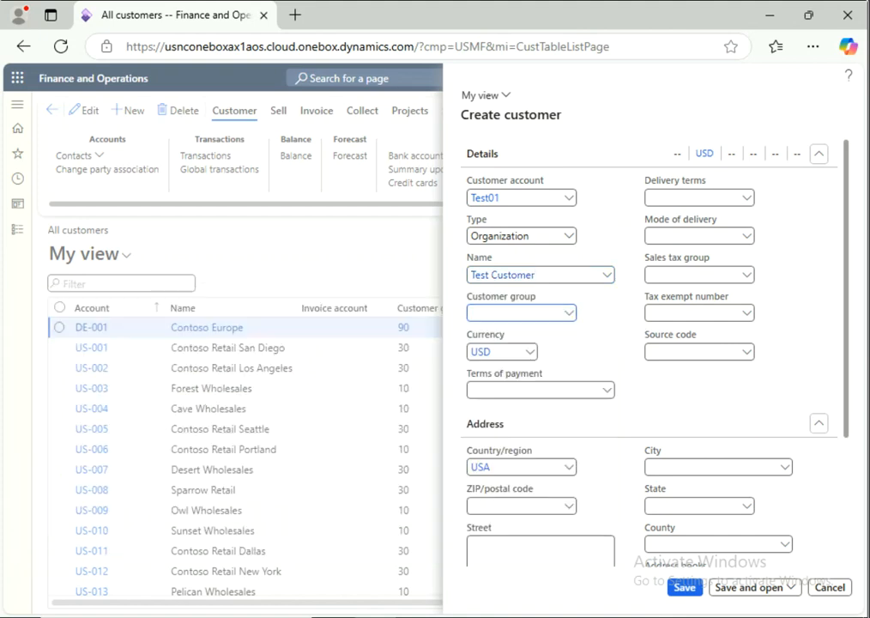
type("10")
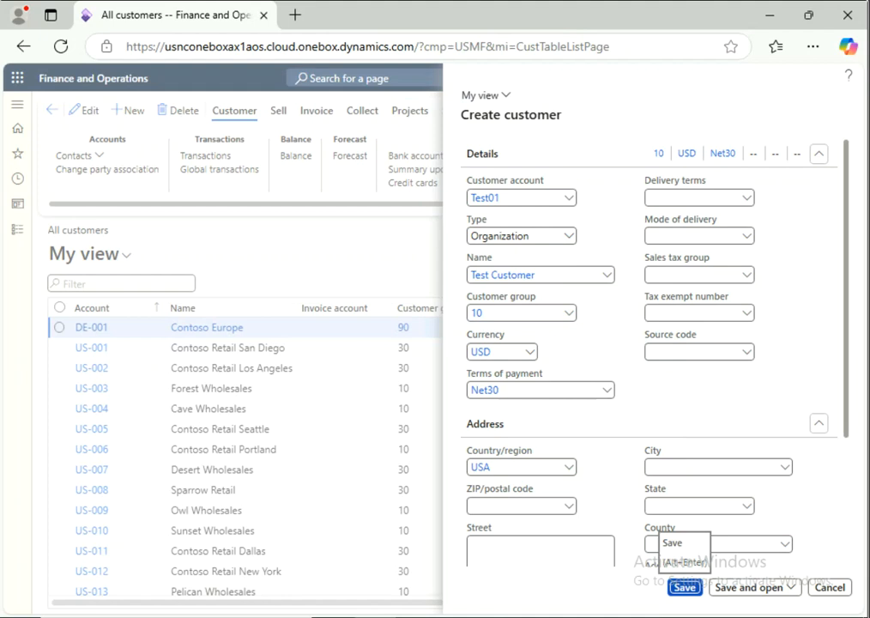
left_click(684, 586)
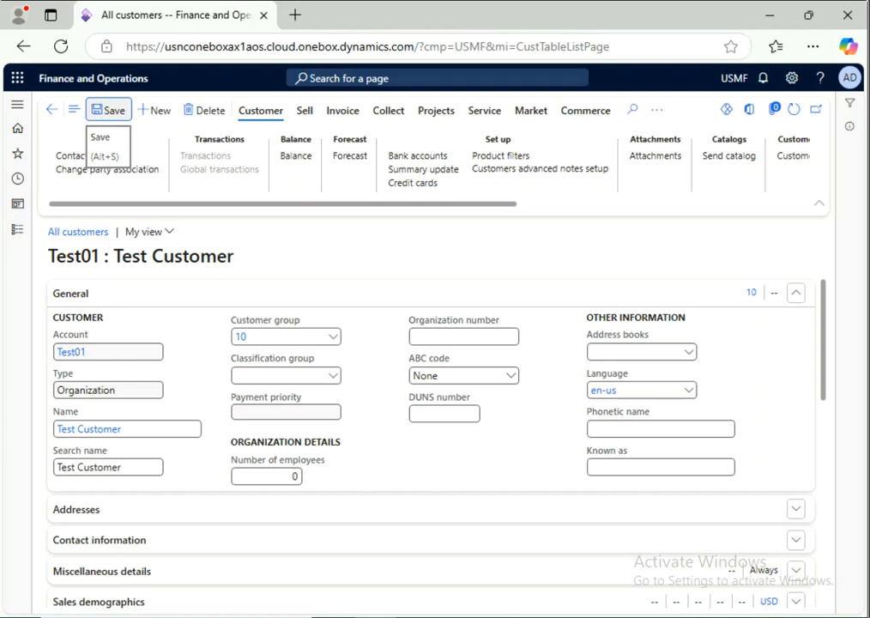
Step: Save the Test01 customer page again and return to Data management via Favorites
left_click(109, 110)
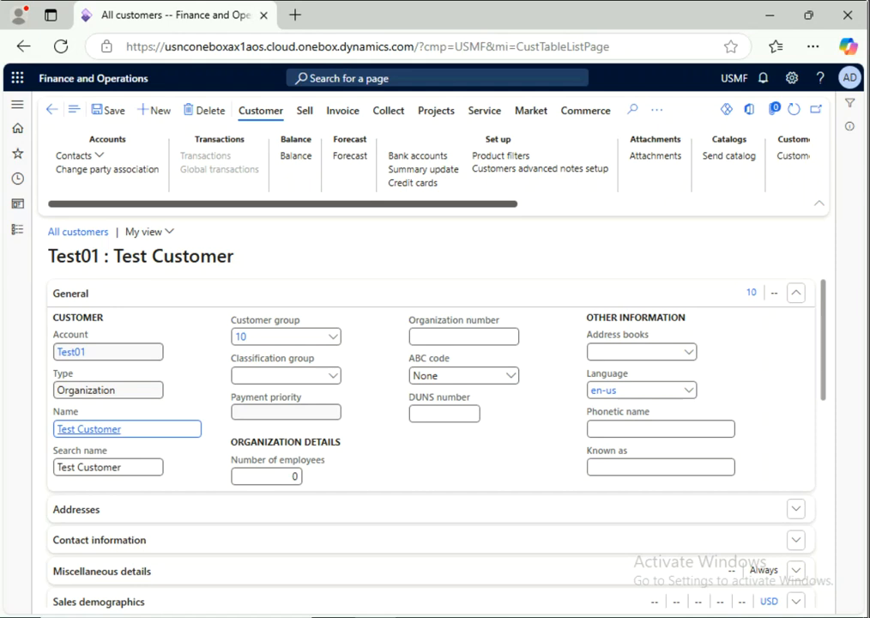
left_click(18, 154)
left_click(74, 179)
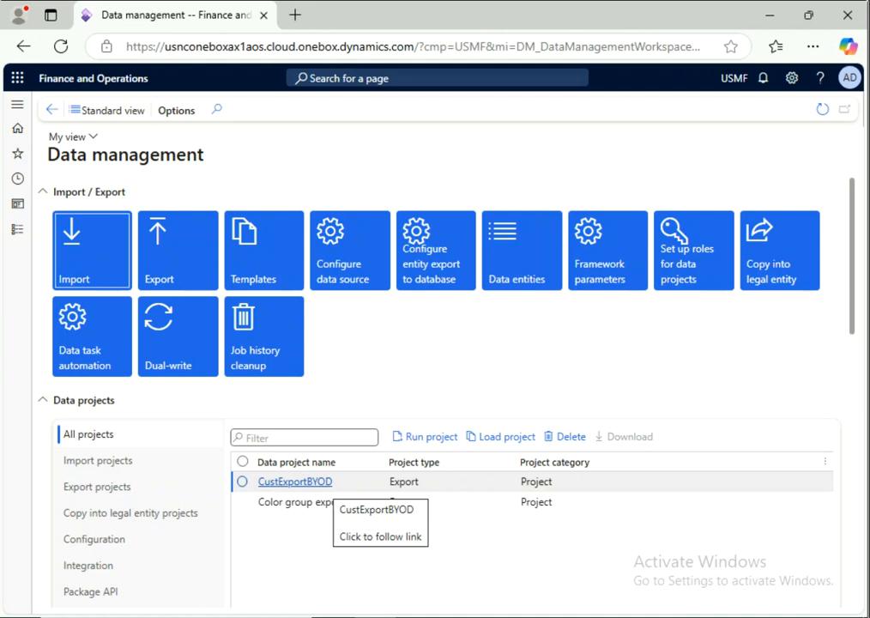
Step: Open the CustExportBYOD export project and dismiss the disabled-field warning
left_click(243, 481)
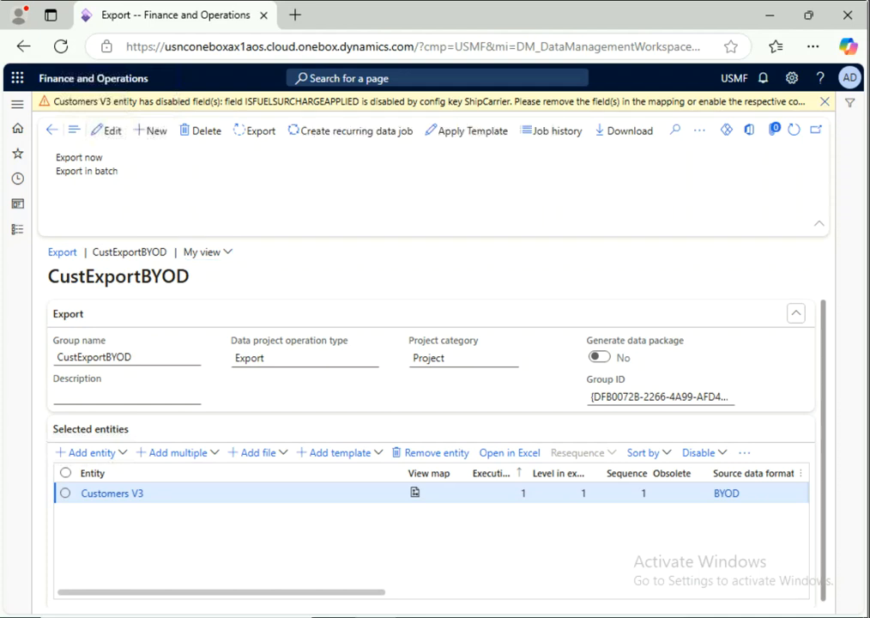
left_click(824, 102)
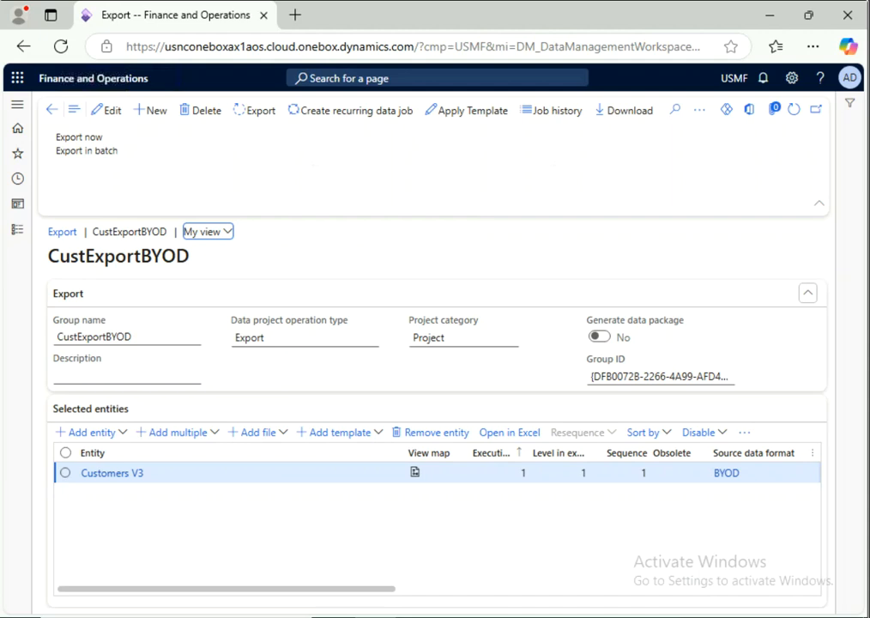
Step: Run Export now on the CustExportBYOD project
left_click(79, 138)
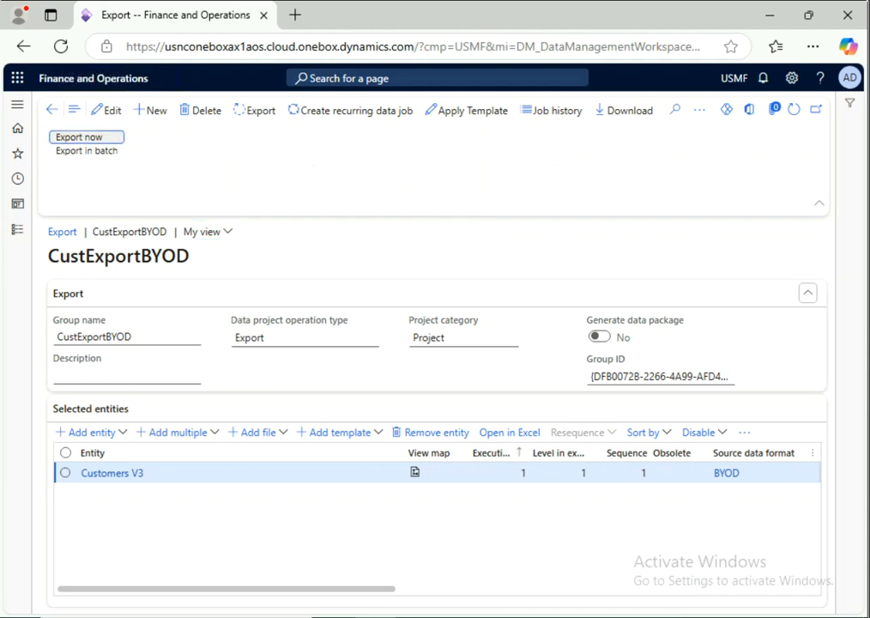
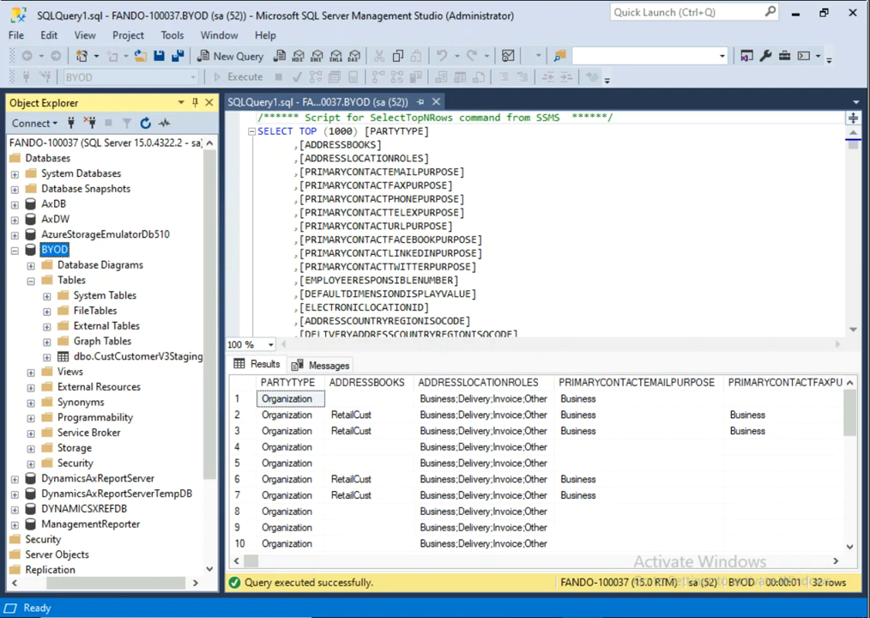
Step: Close SQLQuery1 and run Select Top 1000 Rows on dbo.CustCustomerV3Staging, returning 33 rows
left_click(436, 102)
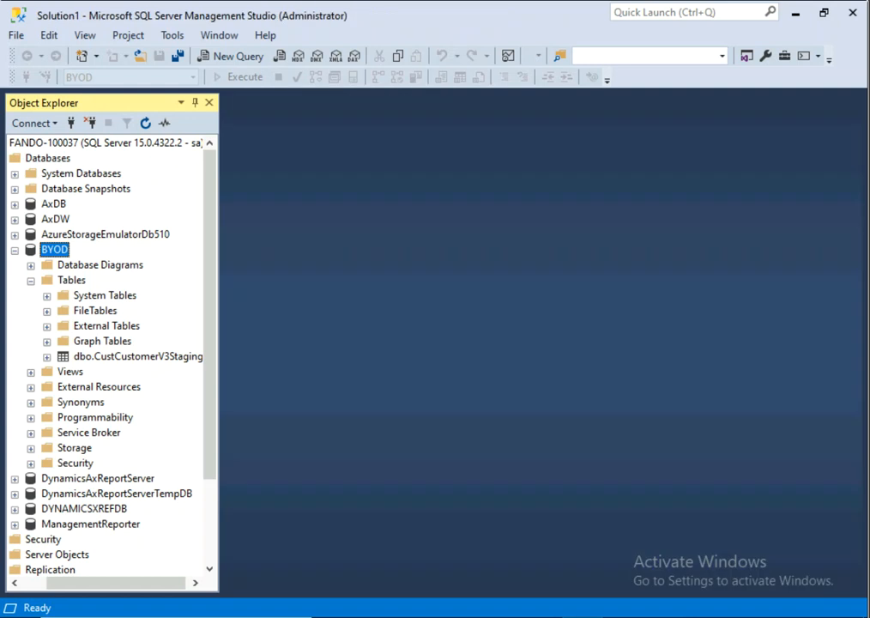
right_click(126, 356)
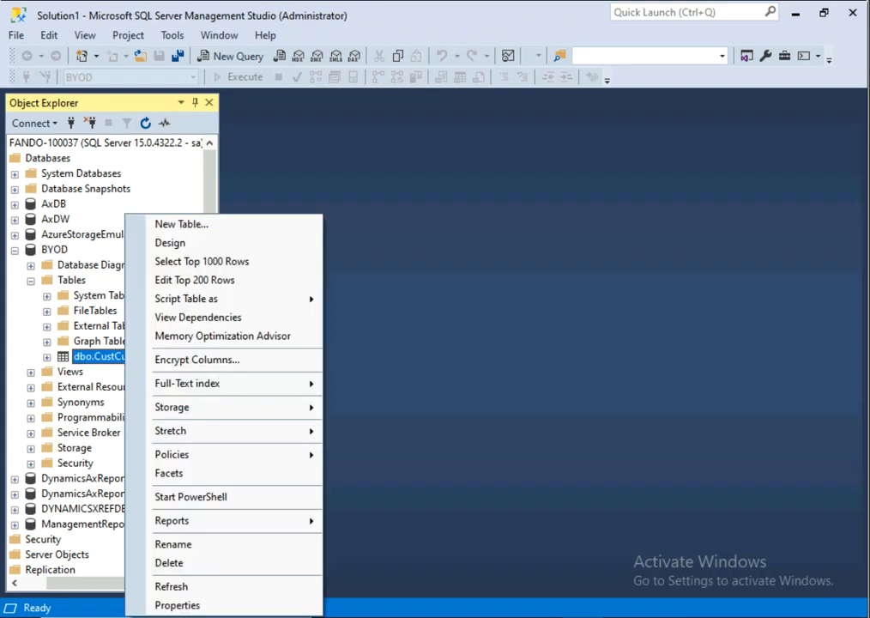
left_click(201, 261)
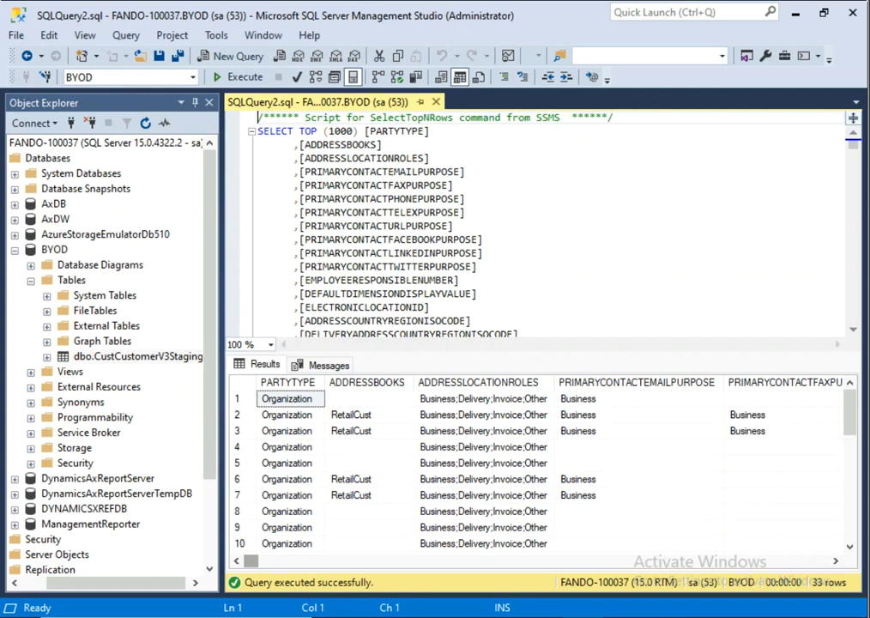
right_click(327, 558)
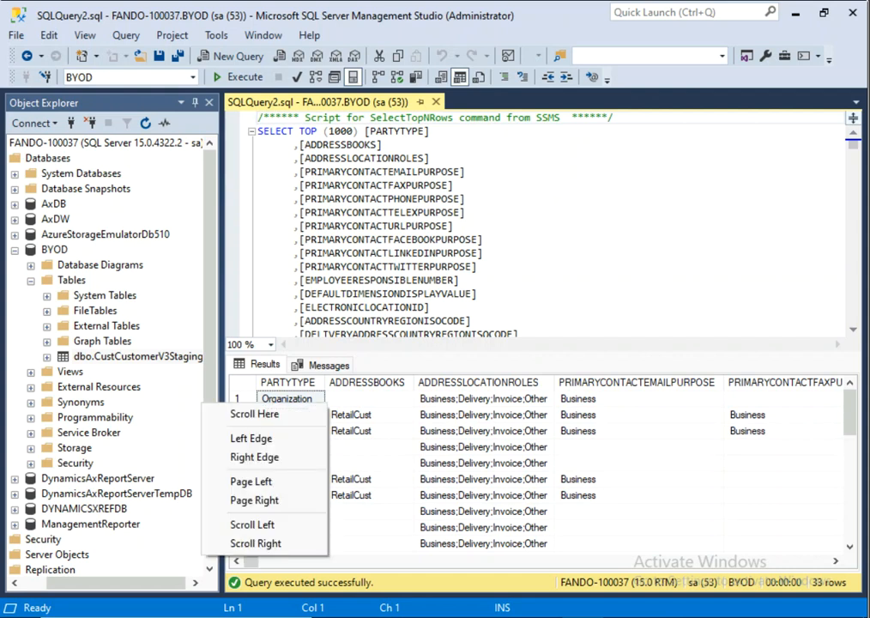
Step: Page right through the phone, Facebook, LinkedIn and delivery country code result columns
left_click(254, 500)
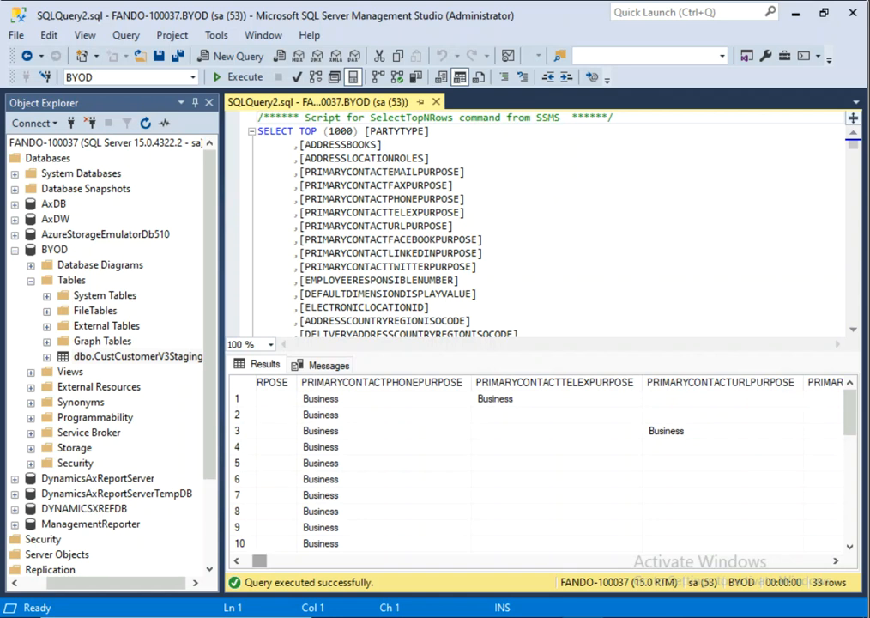
right_click(242, 561)
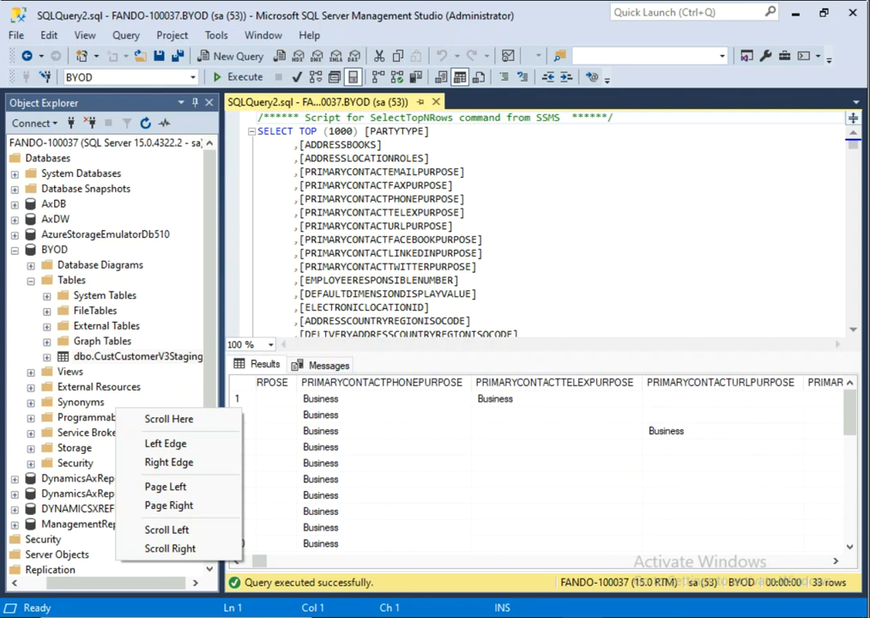
left_click(169, 506)
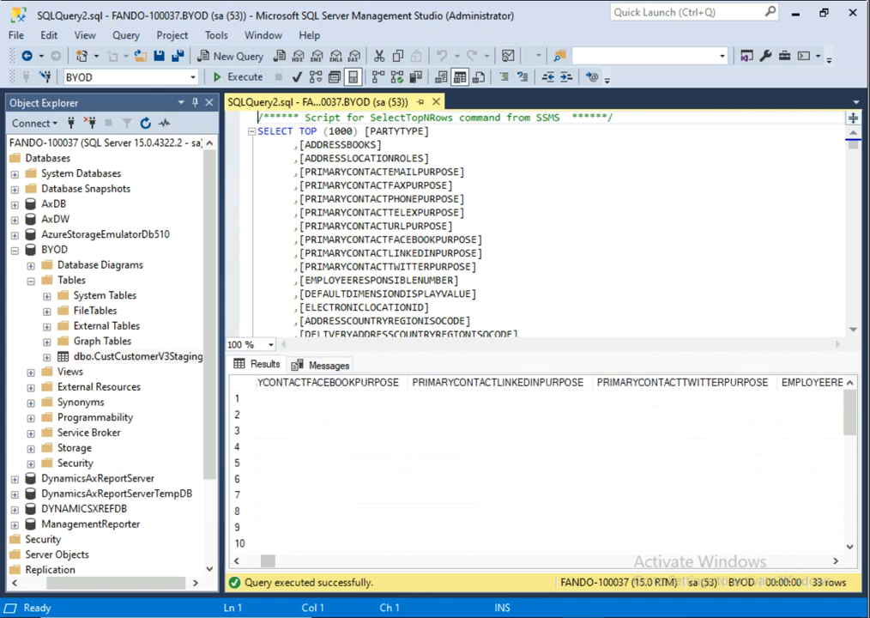
left_click(549, 560)
left_click(549, 560)
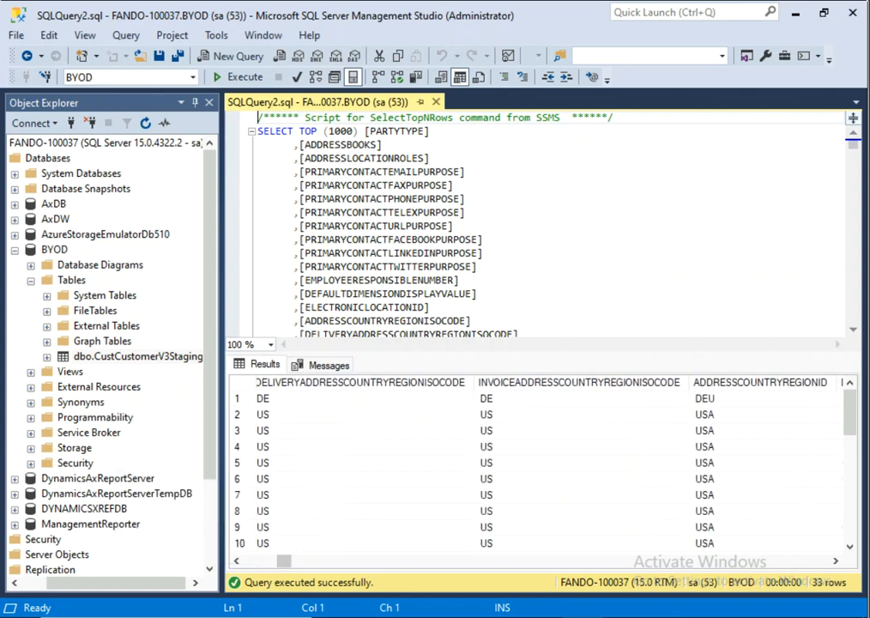
left_click(548, 560)
left_click(549, 560)
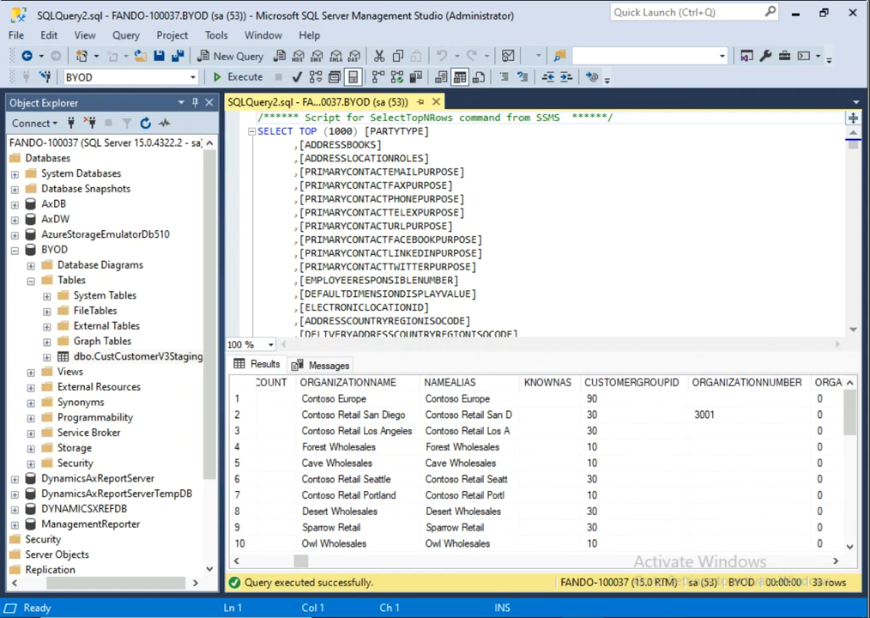
scroll(540, 467, "left", 1)
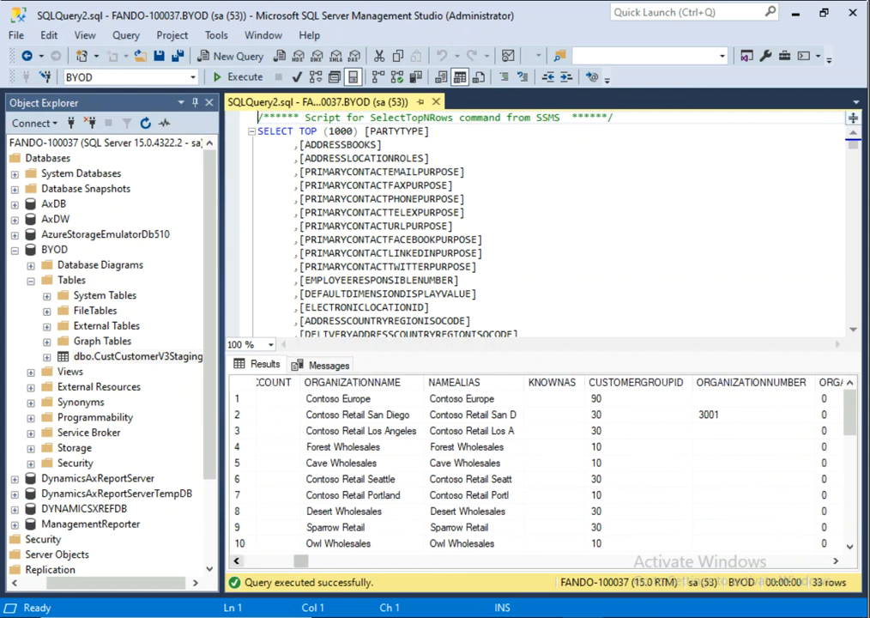
Step: Shift the result columns back until the full CUSTOMERACCOUNT column is visible
left_click(236, 561)
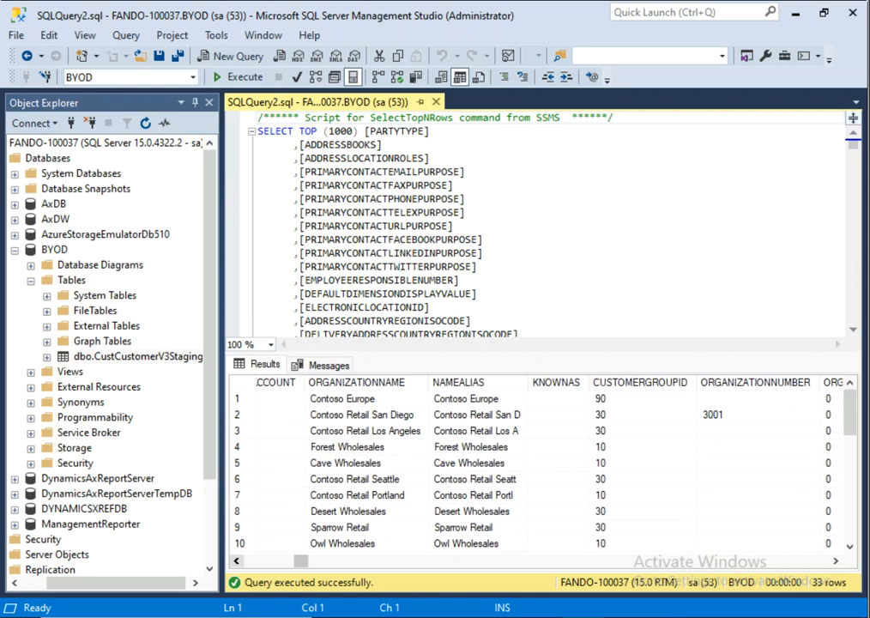
left_click(237, 561)
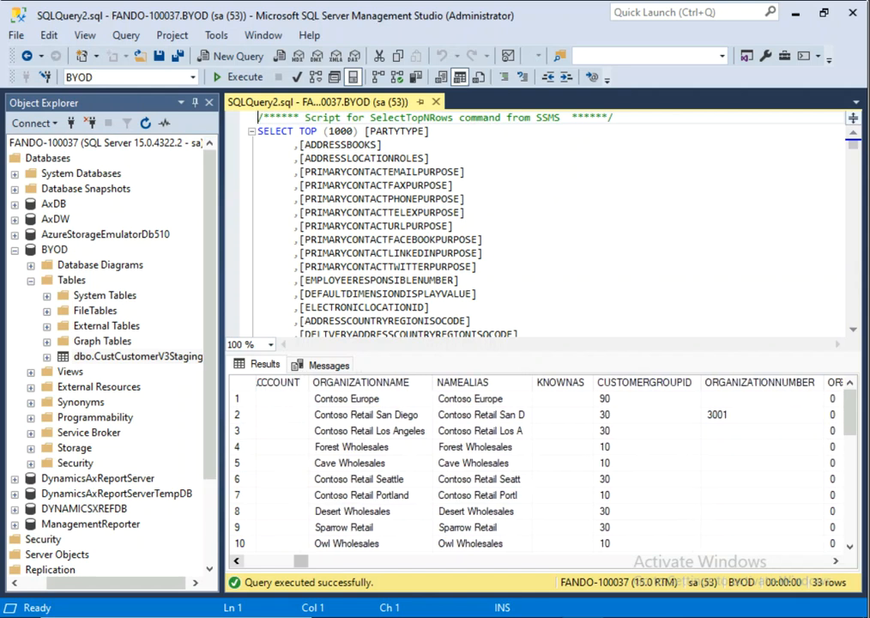
left_click(237, 561)
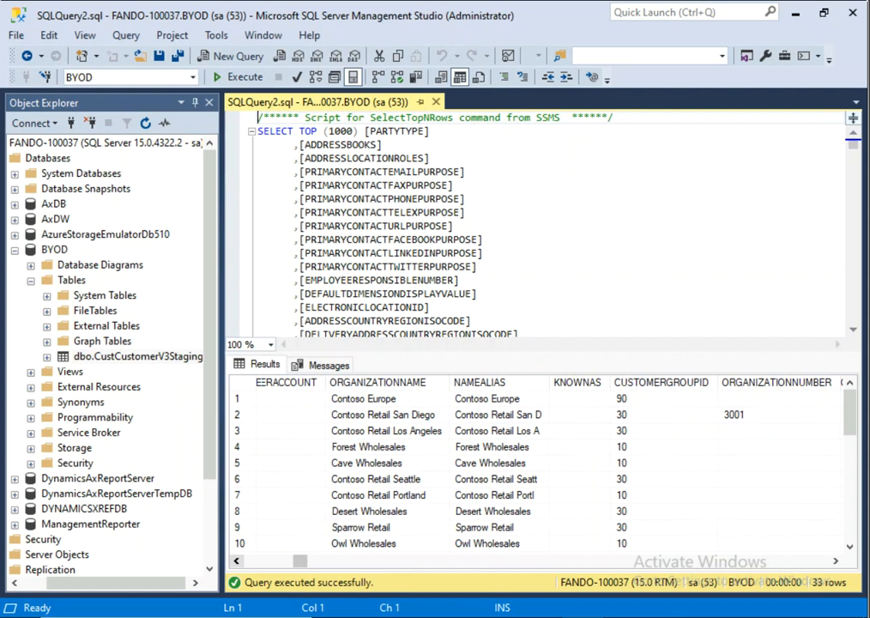
left_click(237, 561)
left_click(237, 561)
left_click(237, 561)
left_click(237, 561)
left_click(237, 561)
left_click(237, 561)
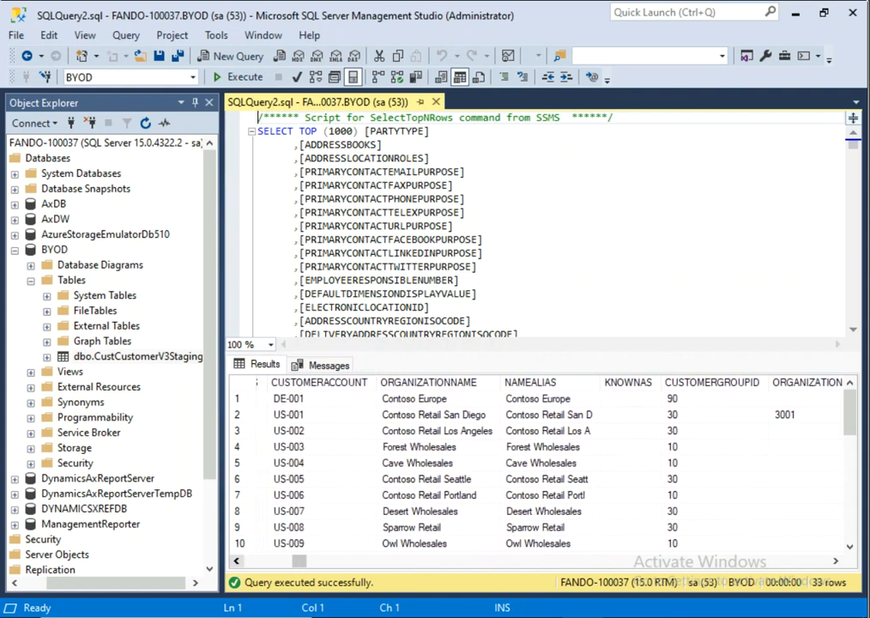
left_click(237, 561)
left_click(236, 561)
left_click(237, 561)
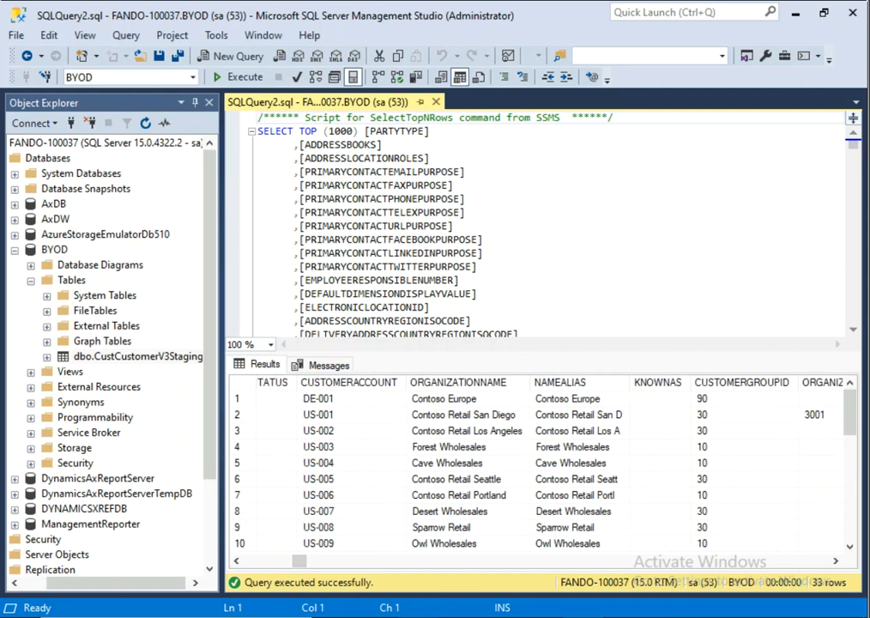
mouse_move(540, 616)
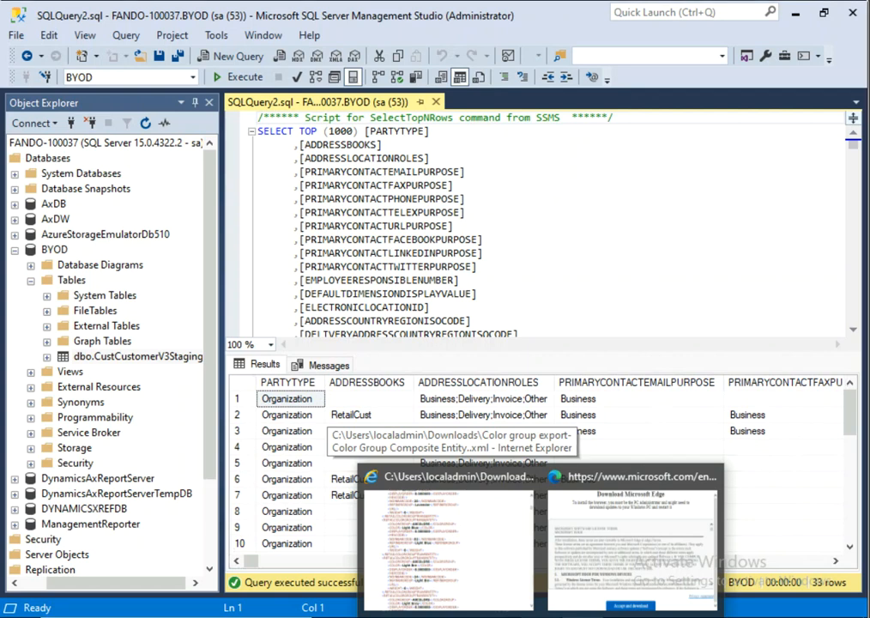
left_click(455, 185)
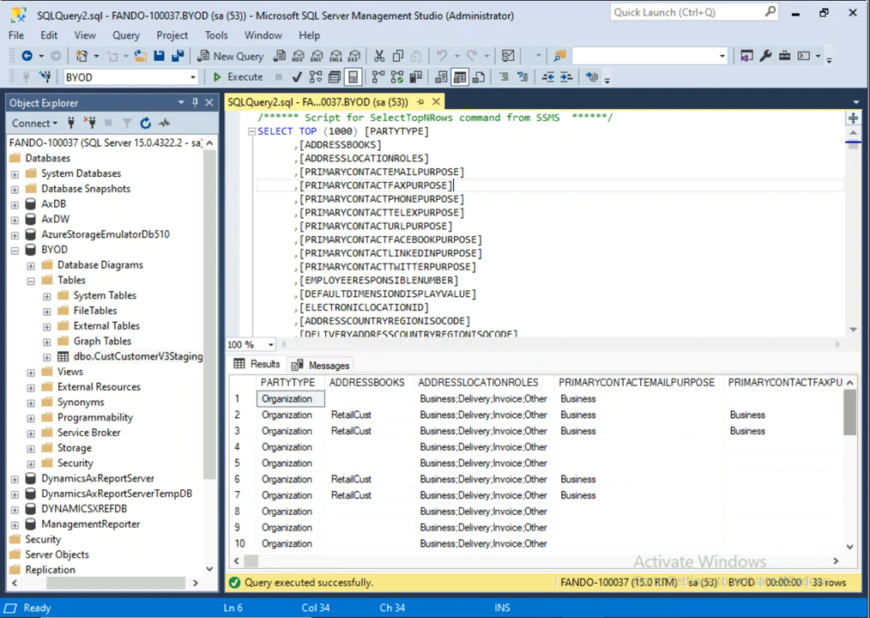
Step: Scroll to the bottom of the results and across to row 33's organization details
scroll(536, 470, "down", 4)
scroll(536, 470, "down", 3)
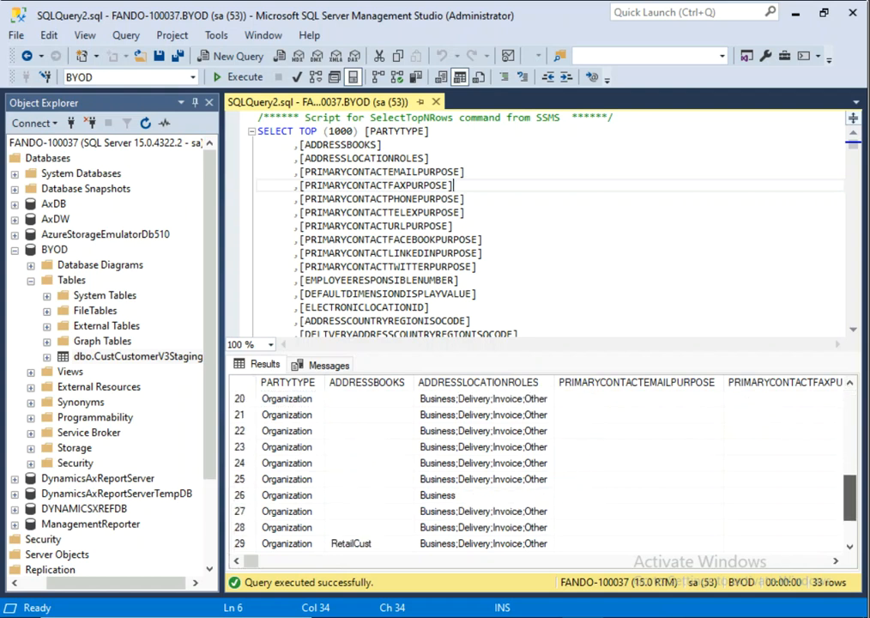
scroll(536, 470, "down", 2)
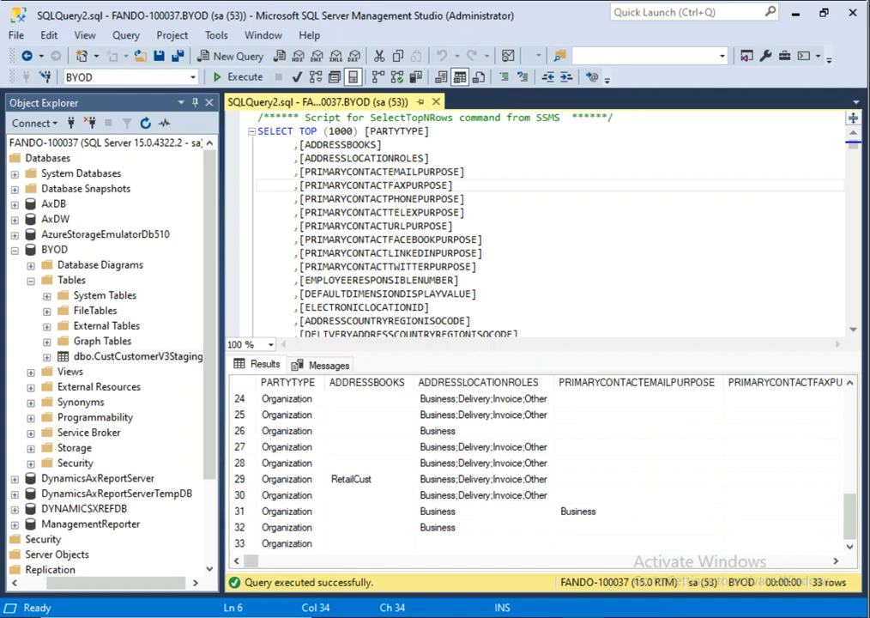
left_click_drag(250, 561, 292, 561)
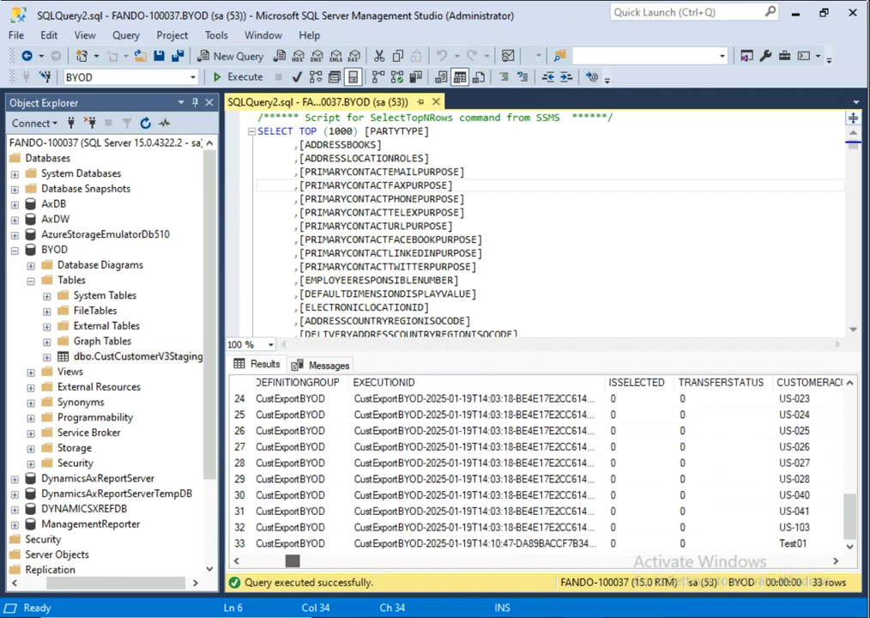
left_click_drag(292, 561, 302, 561)
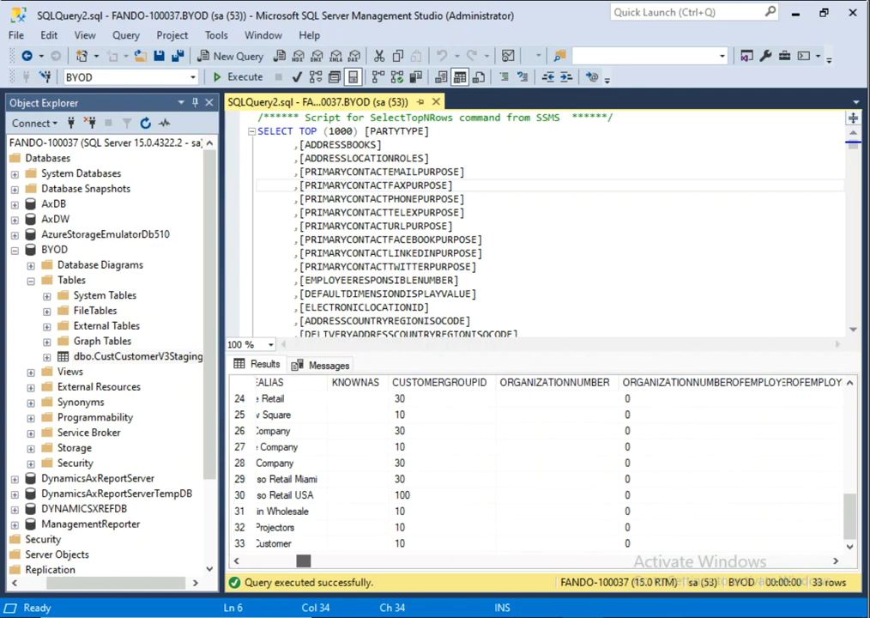
left_click_drag(303, 561, 305, 561)
left_click(795, 543)
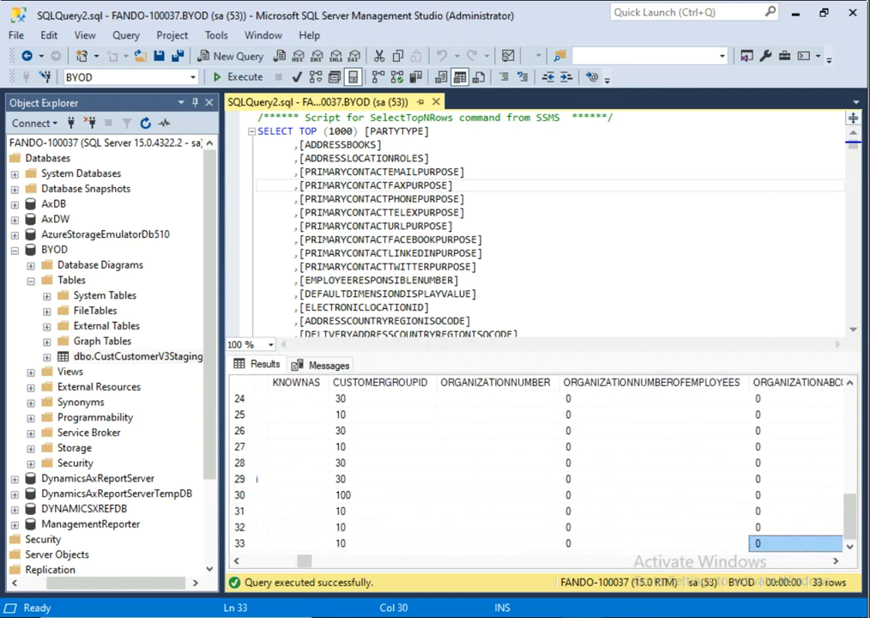
Step: Shift columns back to show row 33's NAMEALIAS 'Test Customer' in customer group 10
left_click(237, 561)
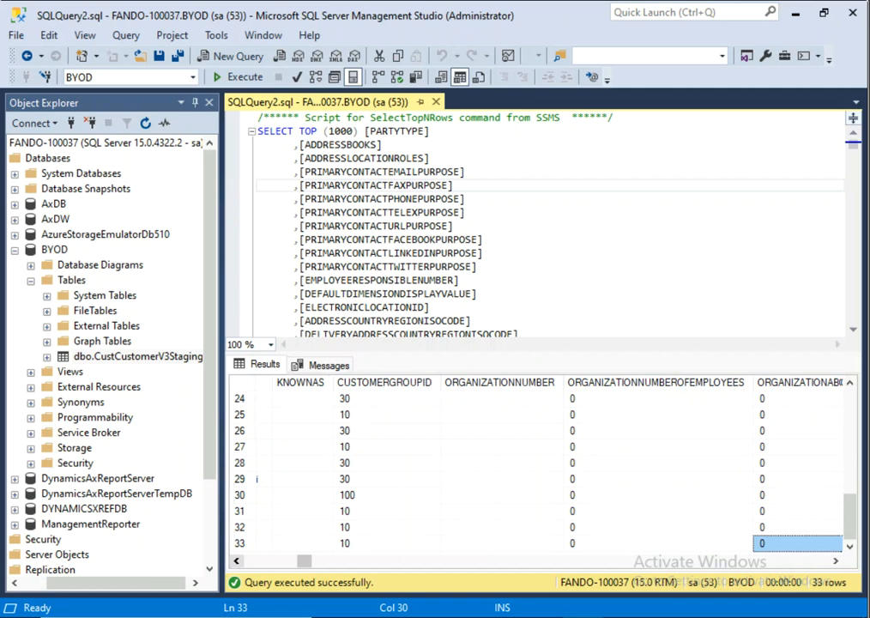
left_click(237, 561)
left_click(237, 560)
left_click(237, 561)
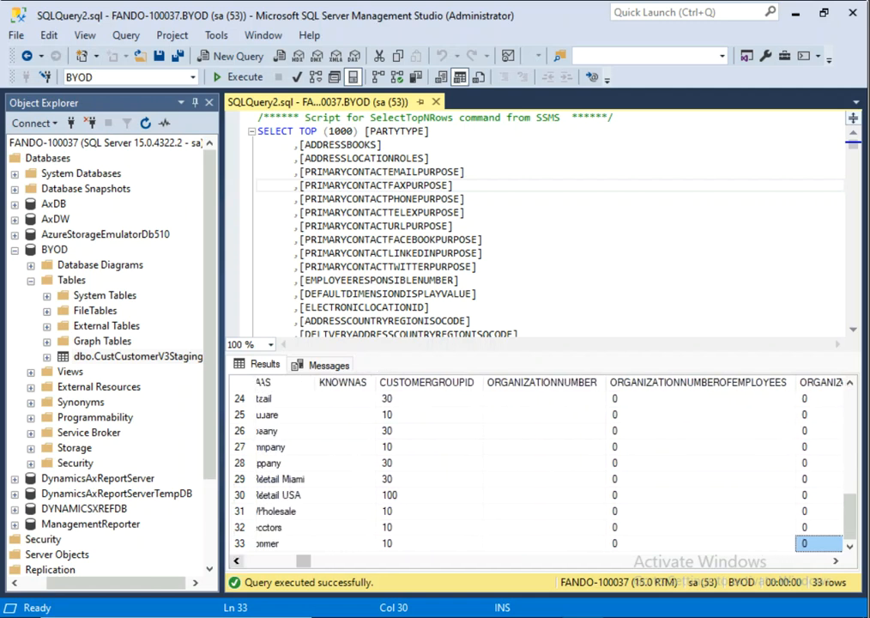
left_click(237, 561)
left_click(237, 561)
left_click(236, 561)
left_click(236, 561)
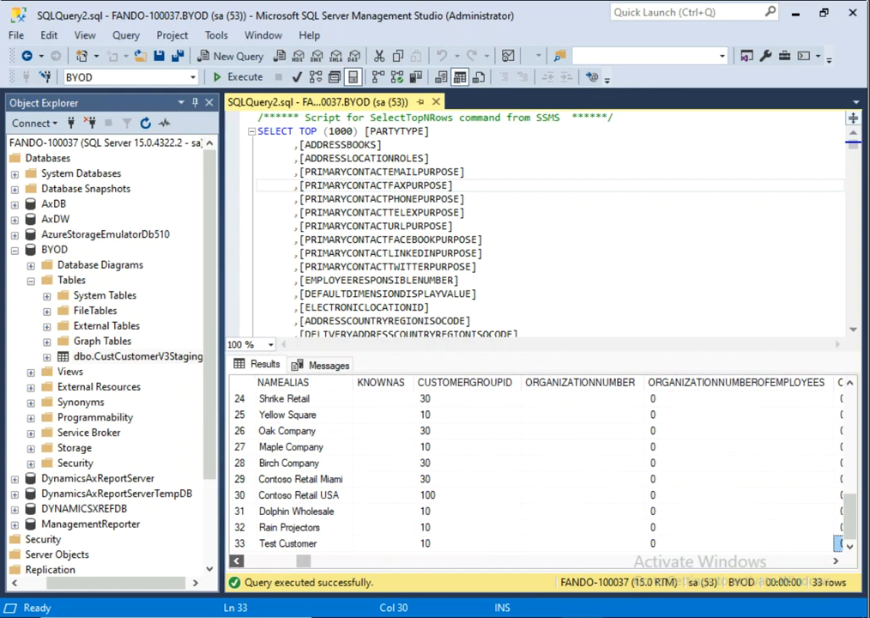
left_click(237, 560)
left_click(237, 561)
left_click(237, 561)
left_click(237, 561)
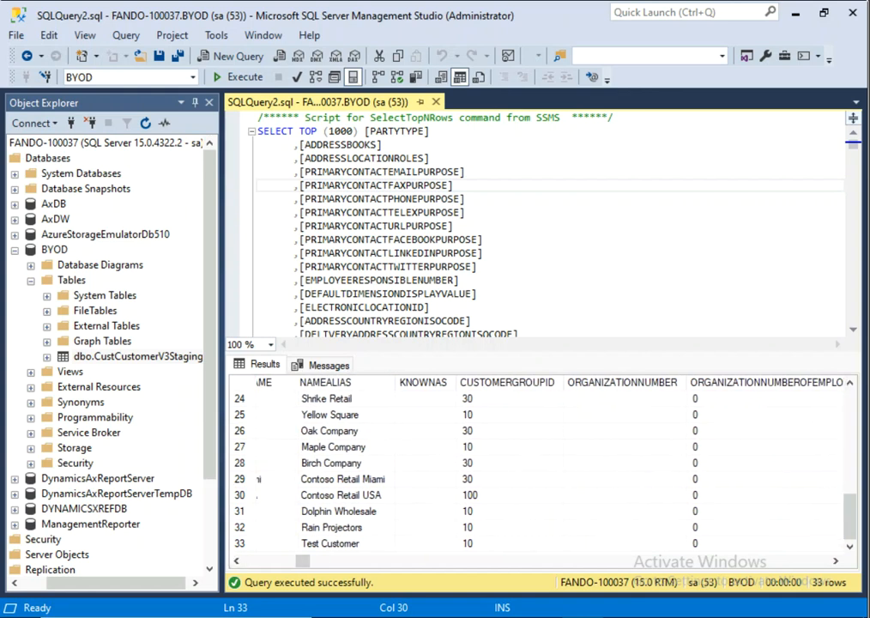